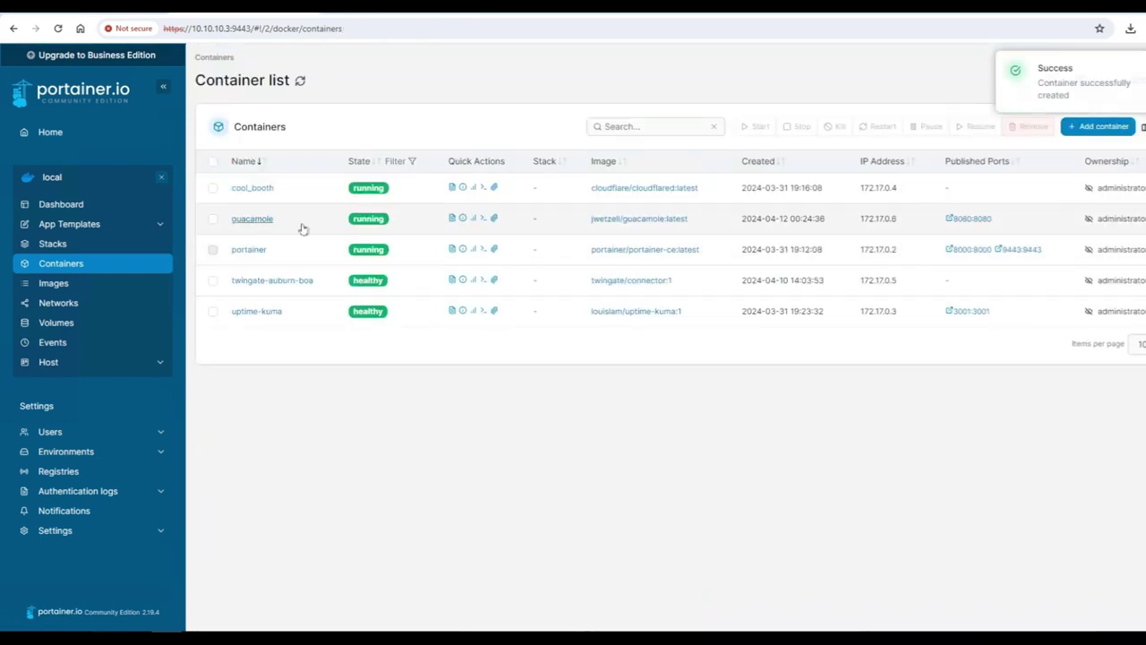
Scroll the jwetzell/guacamole Docker Hub page down to the Default User login details
click(967, 219)
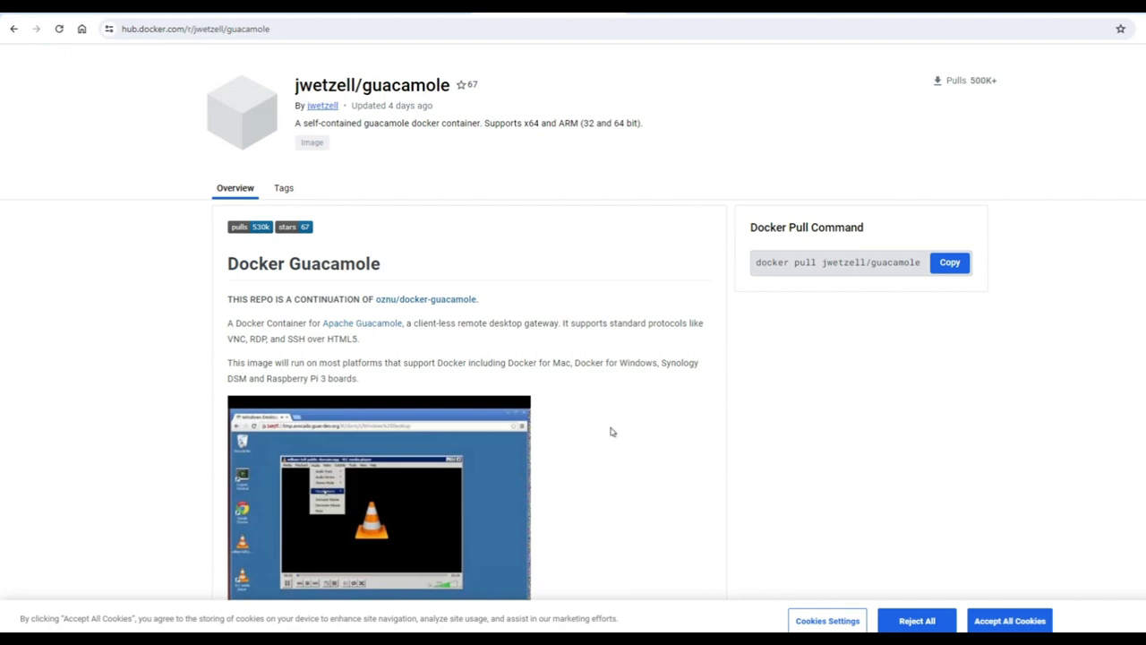
scroll(611, 431, down, 12)
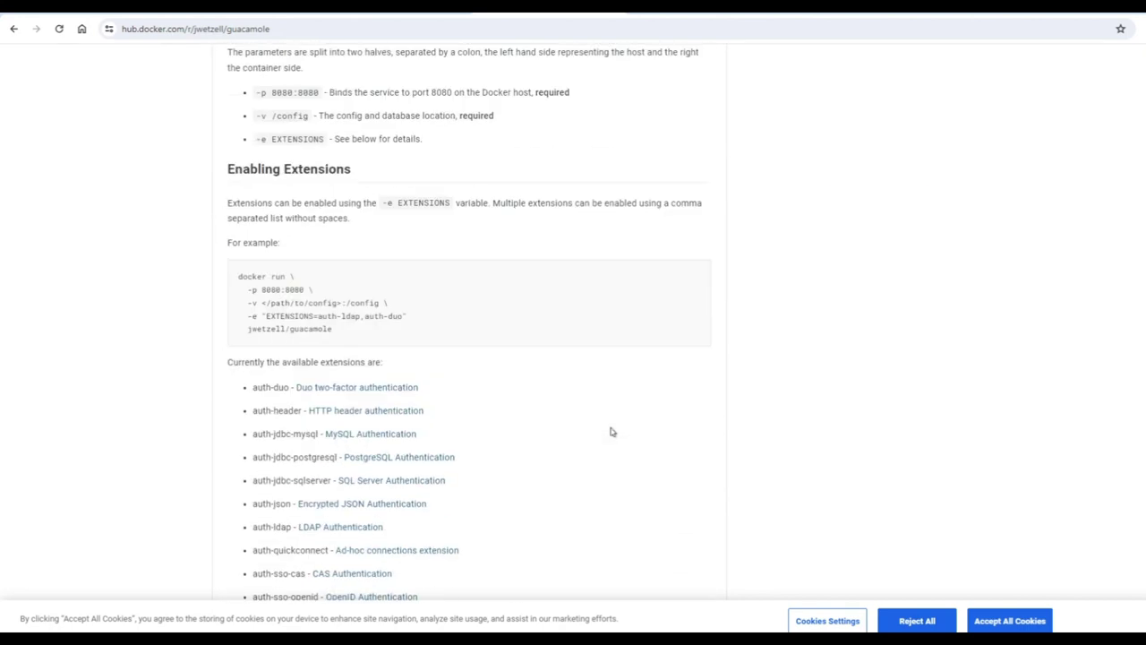
scroll(612, 431, down, 1)
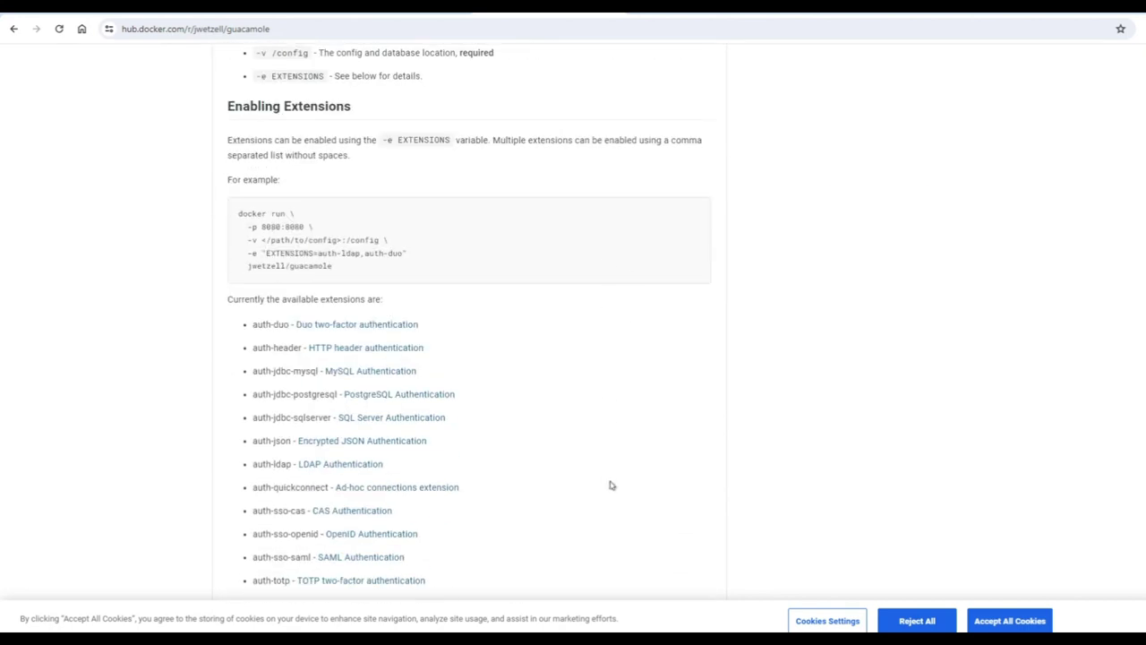
scroll(612, 485, down, 3)
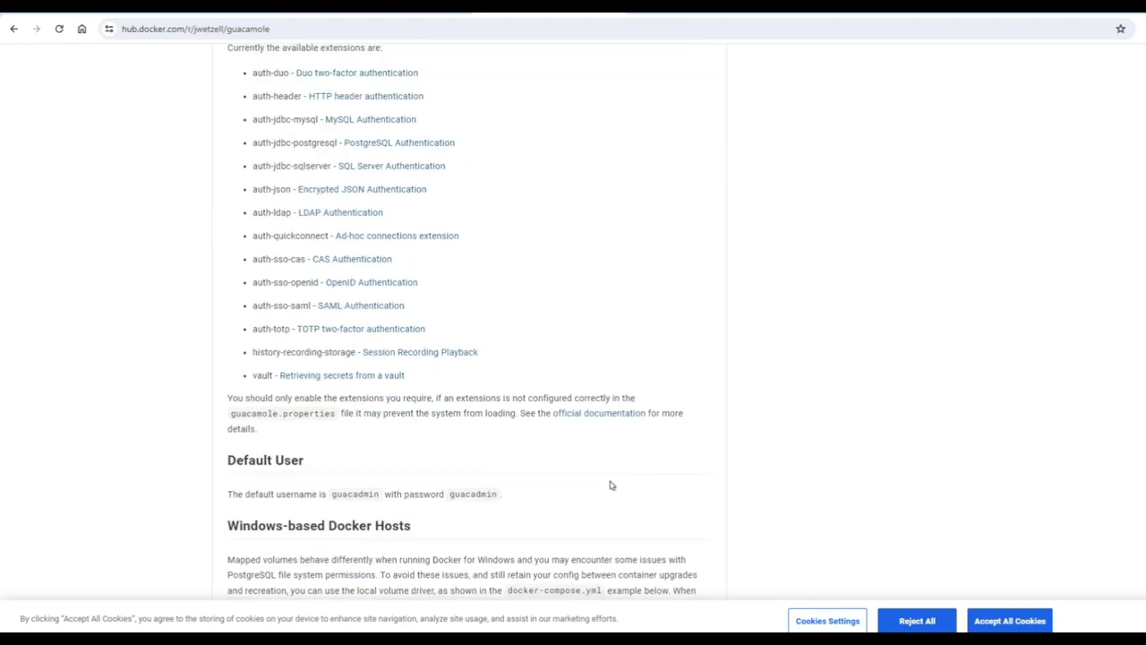
scroll(611, 485, down, 1)
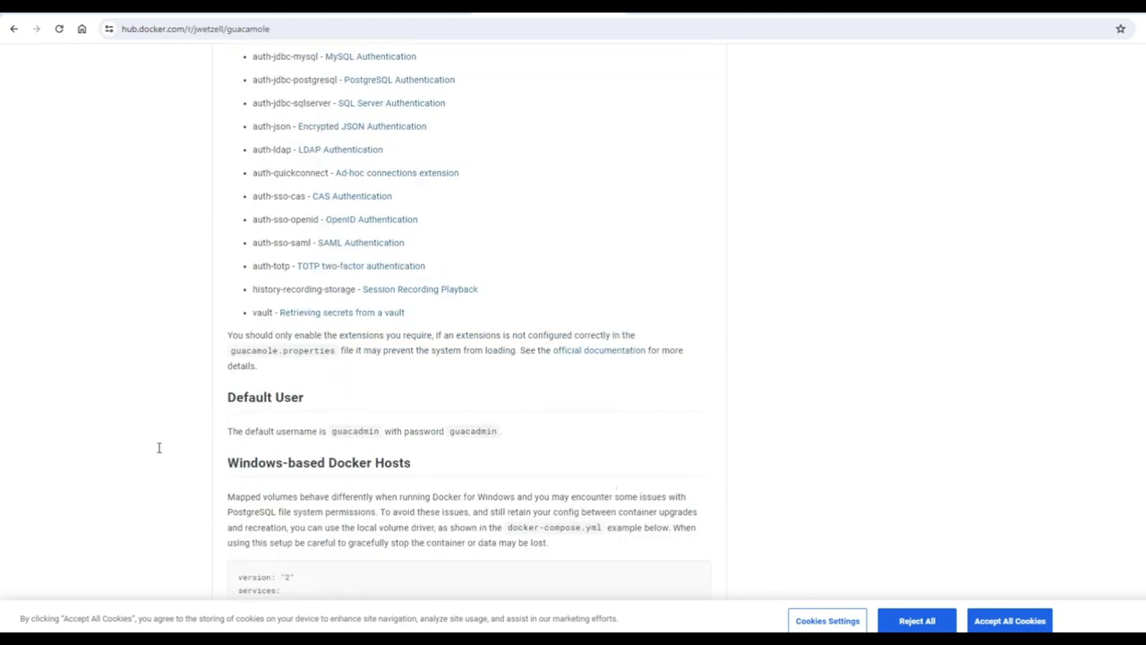
drag(229, 399, 557, 436)
click(556, 436)
Select the docker-compose example, then select the default username guacadmin
scroll(568, 458, down, 3)
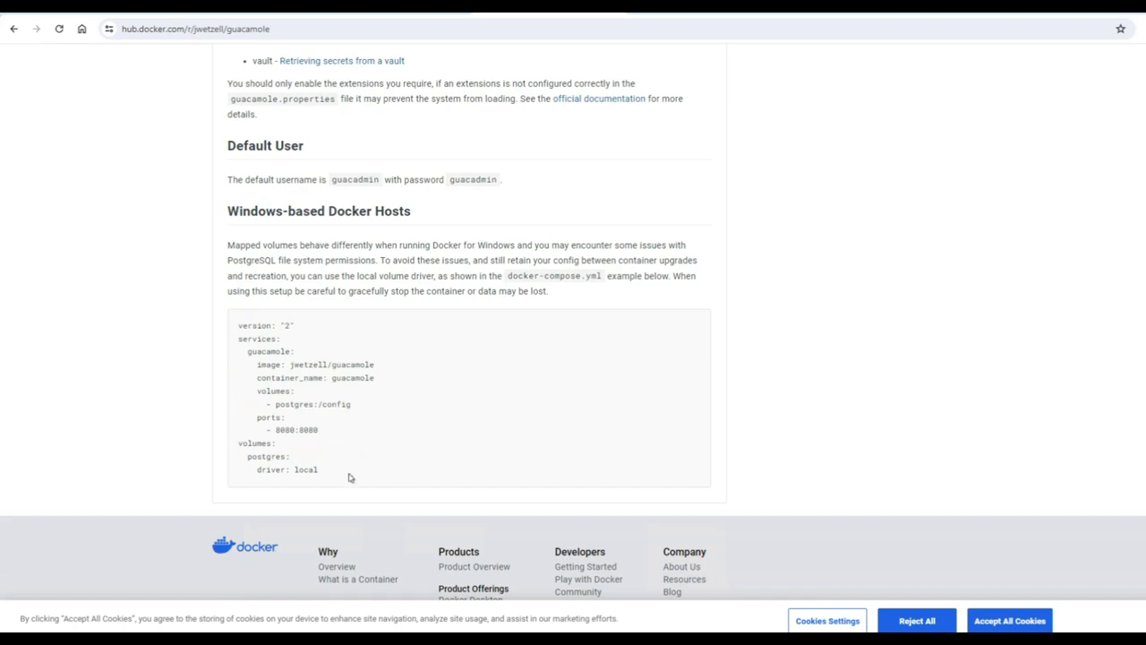
drag(346, 472, 246, 456)
drag(235, 378, 231, 327)
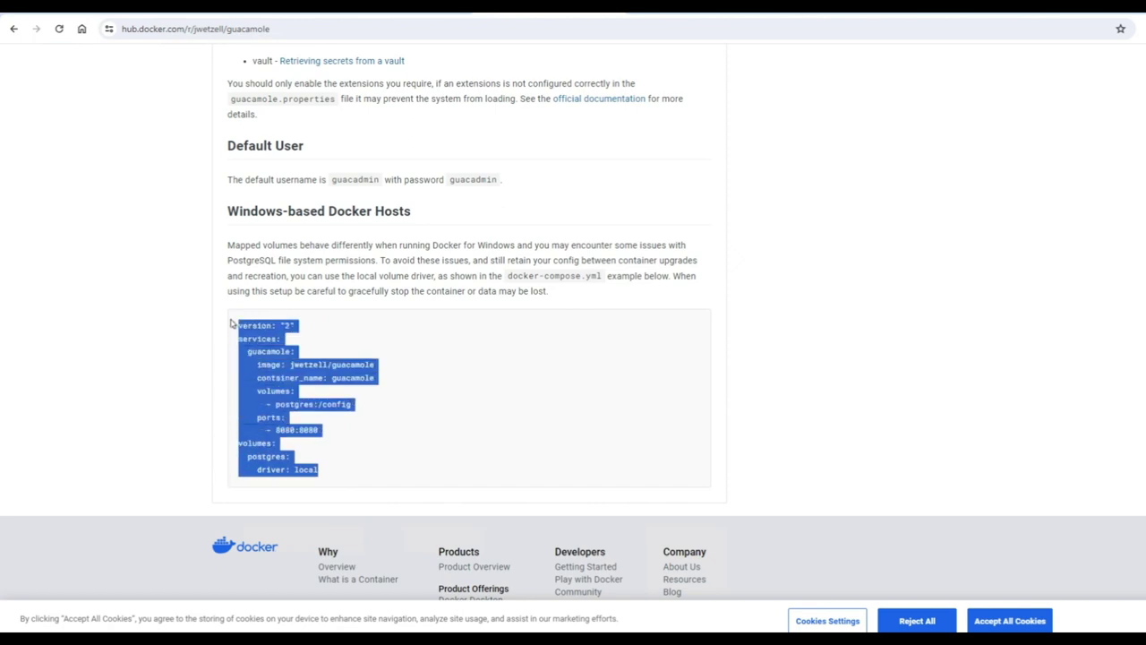
scroll(367, 376, up, 2)
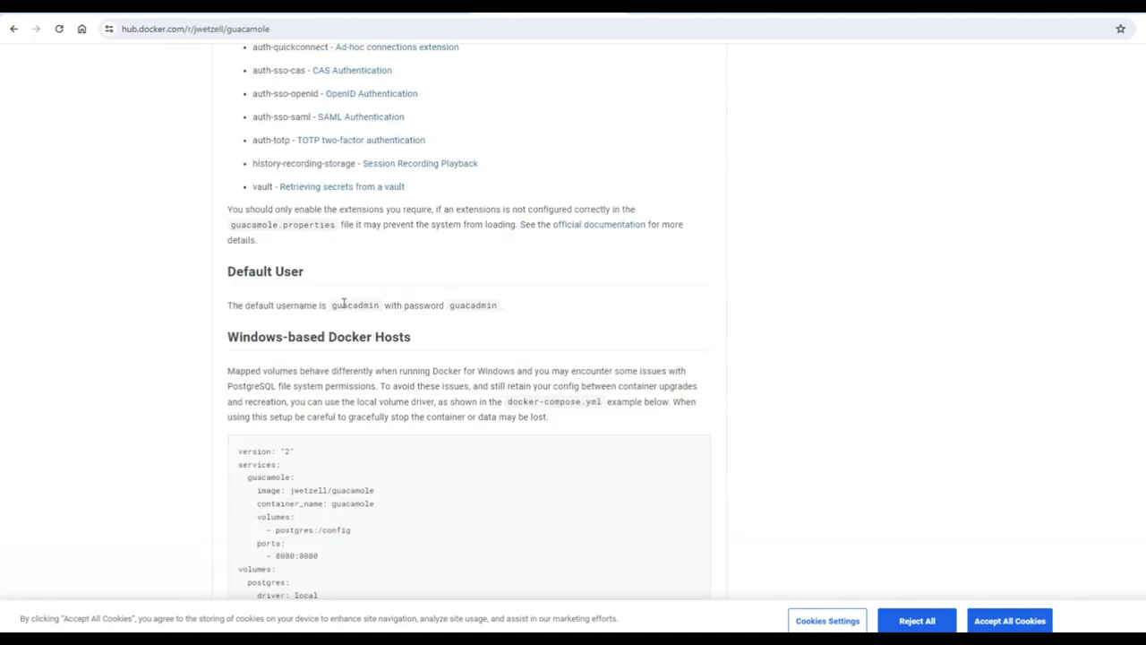
double_click(344, 306)
click(377, 305)
drag(380, 307, 331, 305)
key(ctrl+c)
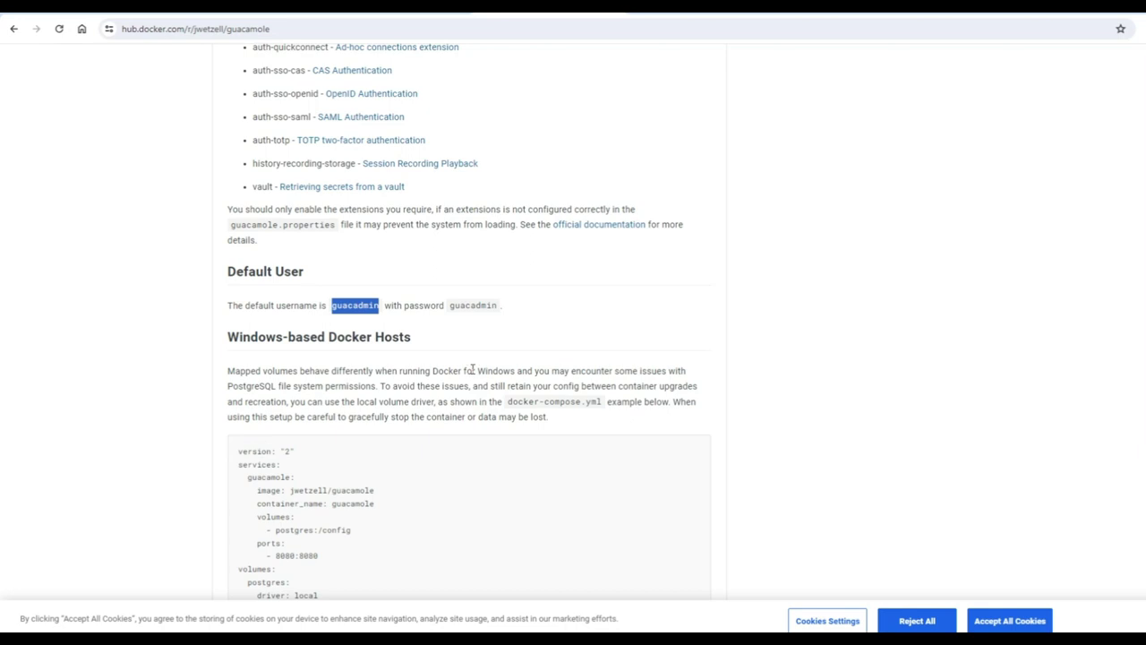
scroll(472, 370, up, 1)
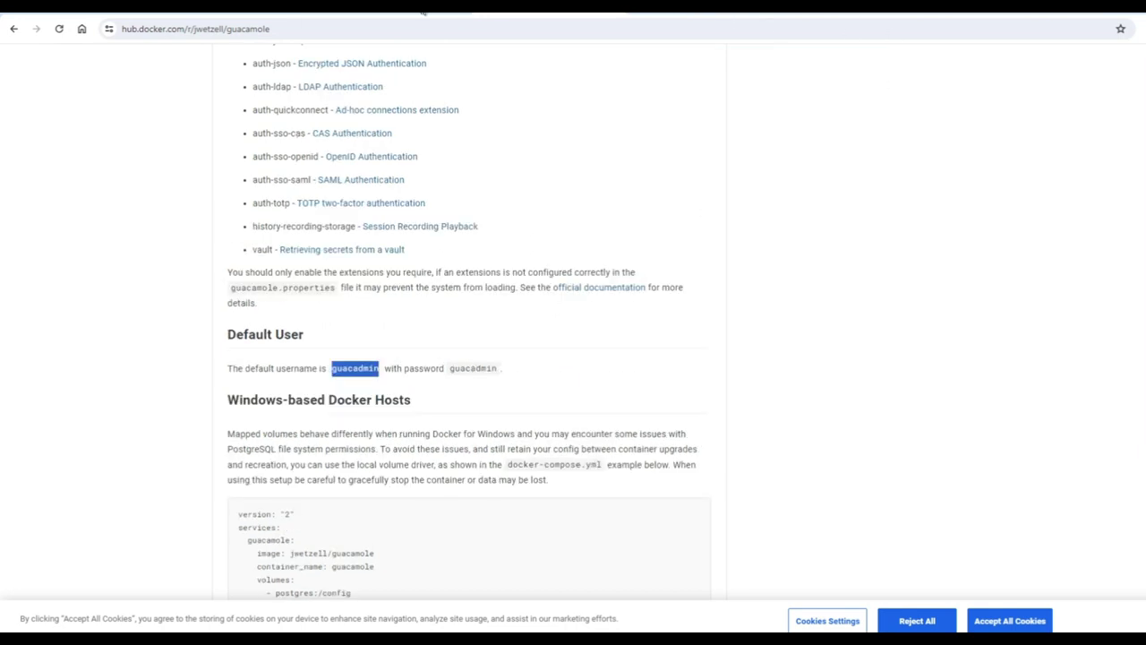
Sign in to Guacamole as guacadmin with the default password and dismiss the password warning
key(ctrl+Tab)
click(629, 351)
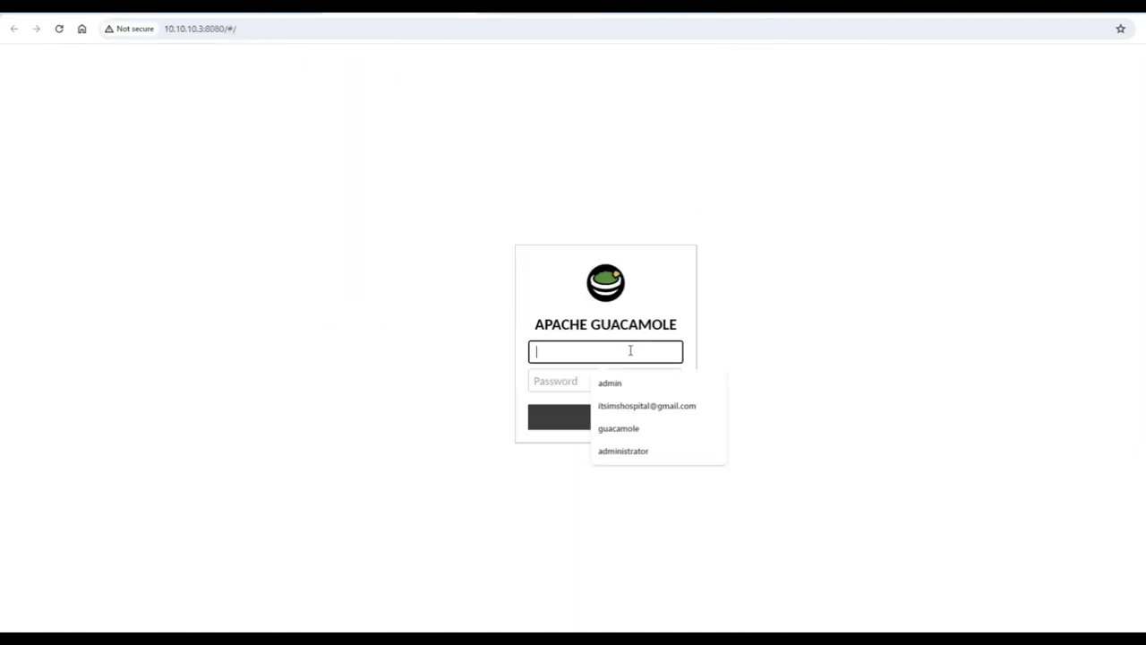
key(ctrl+v)
key(Tab)
key(ctrl+v)
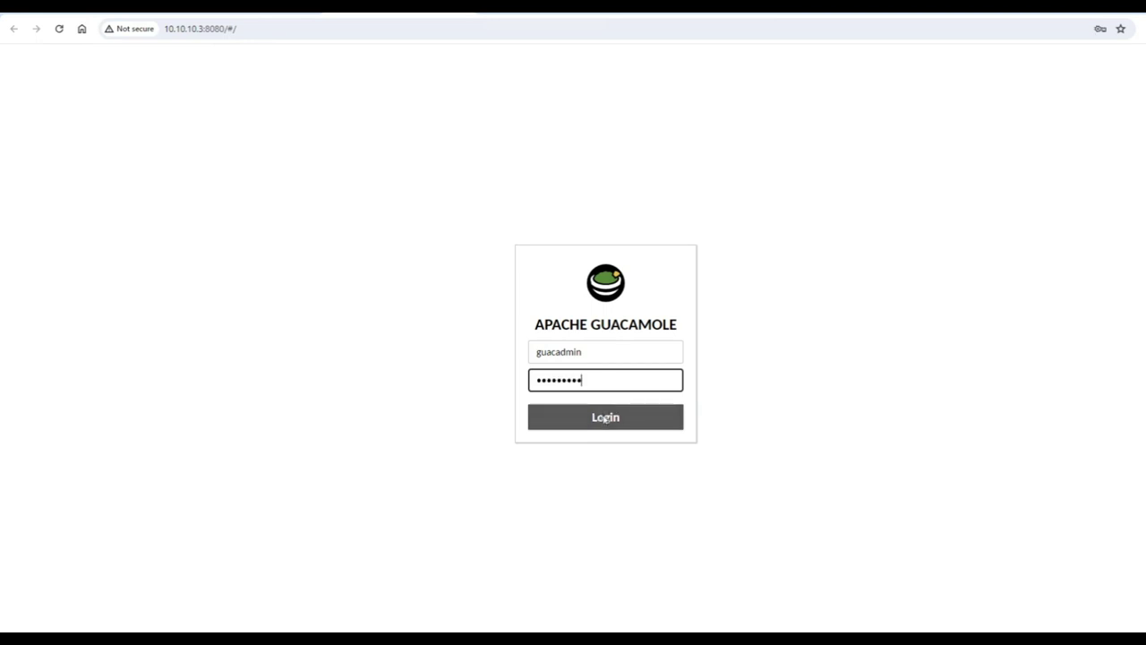
click(605, 419)
click(715, 210)
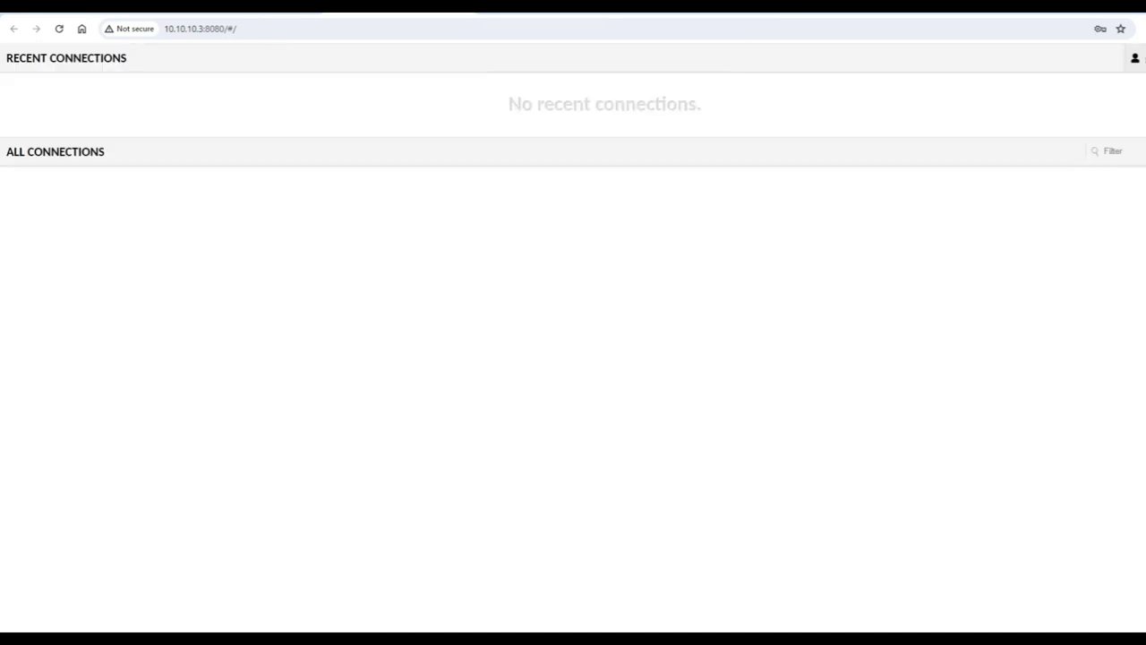
Open Settings and look through the History, Users, Groups and Connections tabs
click(1135, 57)
click(1135, 110)
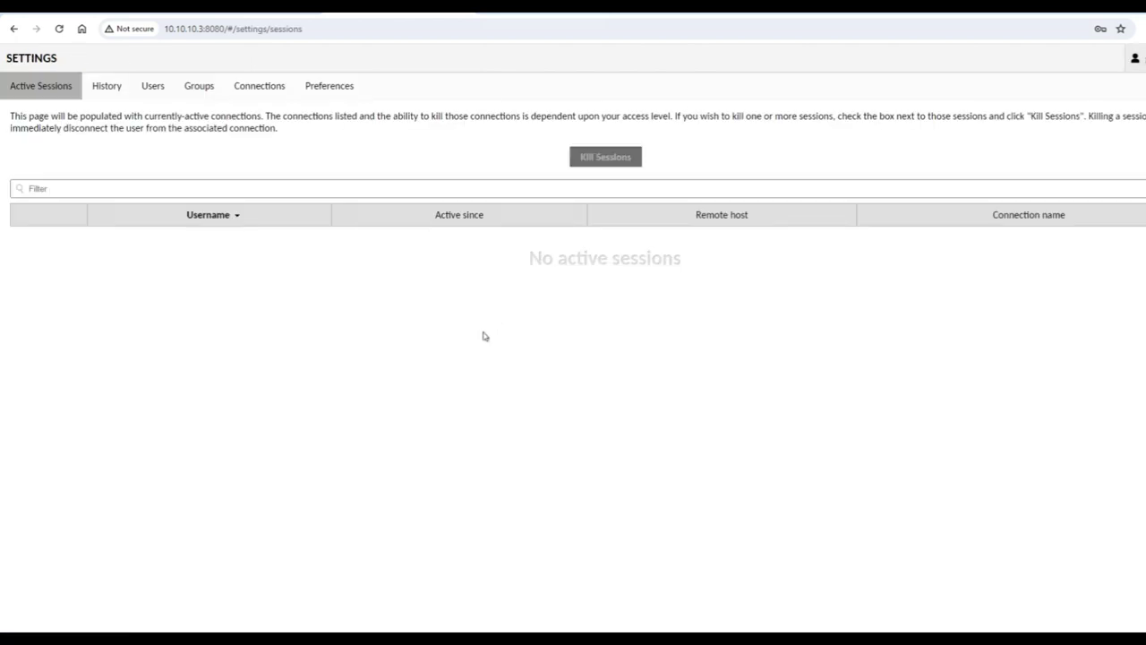
click(93, 88)
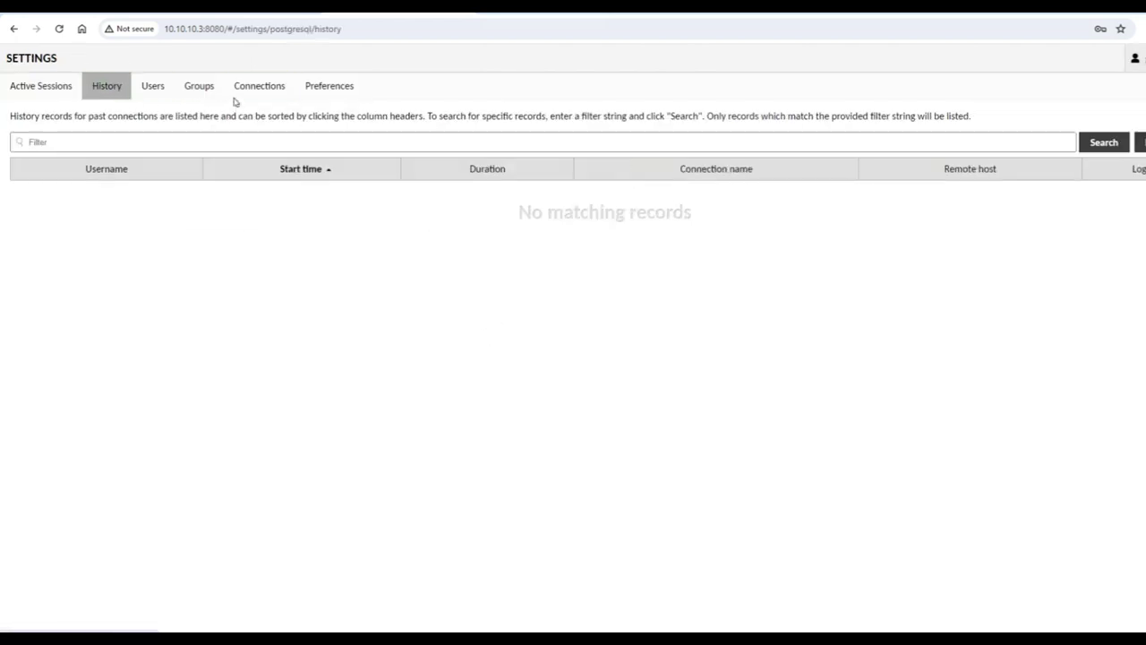
click(150, 89)
click(192, 92)
click(269, 90)
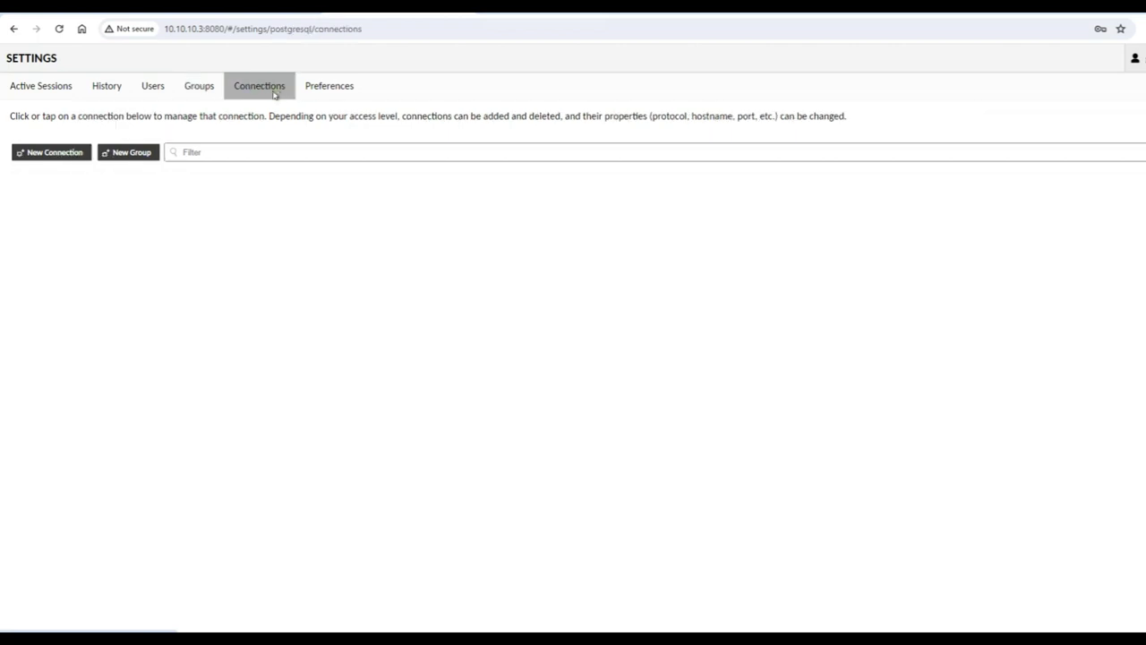
Go to Preferences, revisit Connections and Groups, then return to Preferences
click(309, 89)
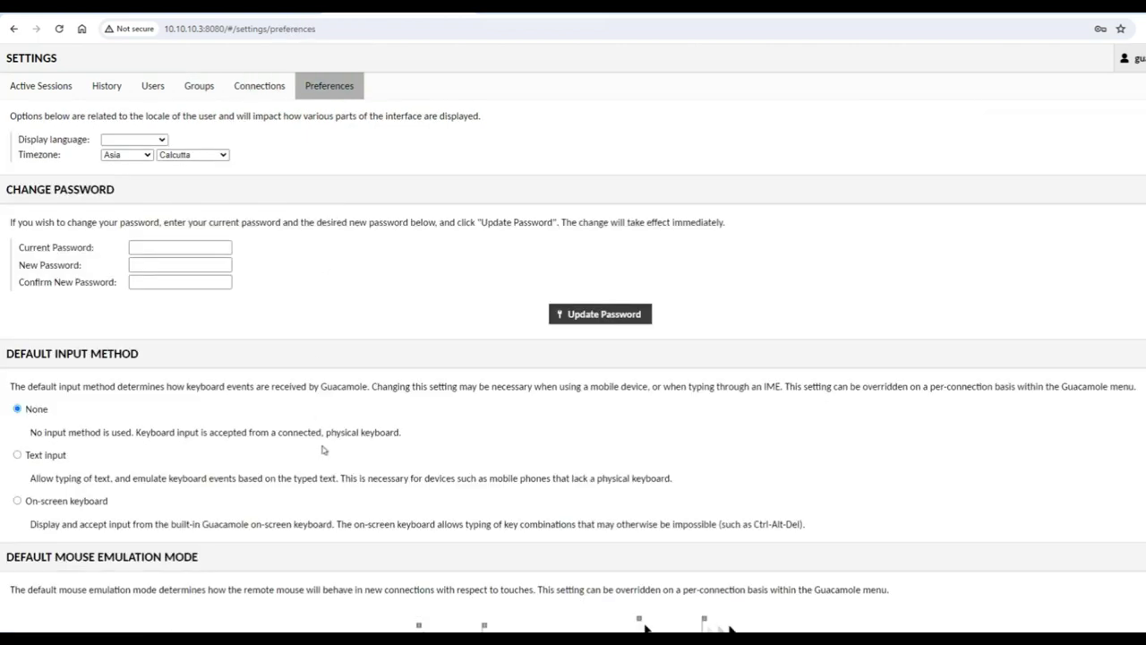
scroll(323, 449, down, 1)
scroll(299, 550, up, 1)
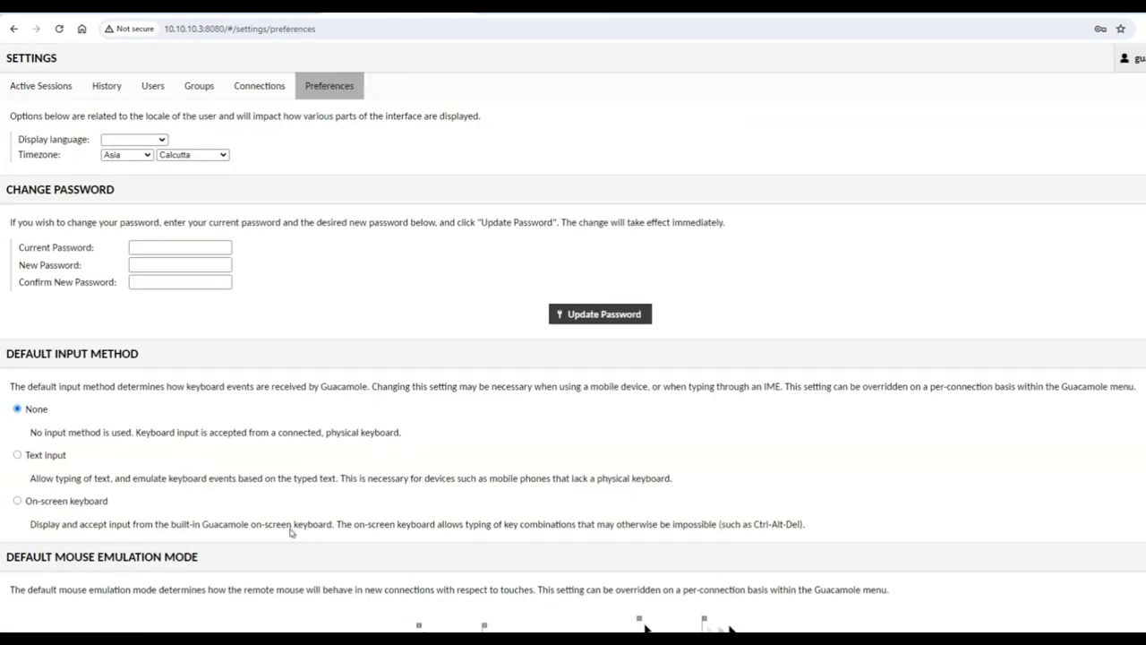
click(253, 86)
click(195, 88)
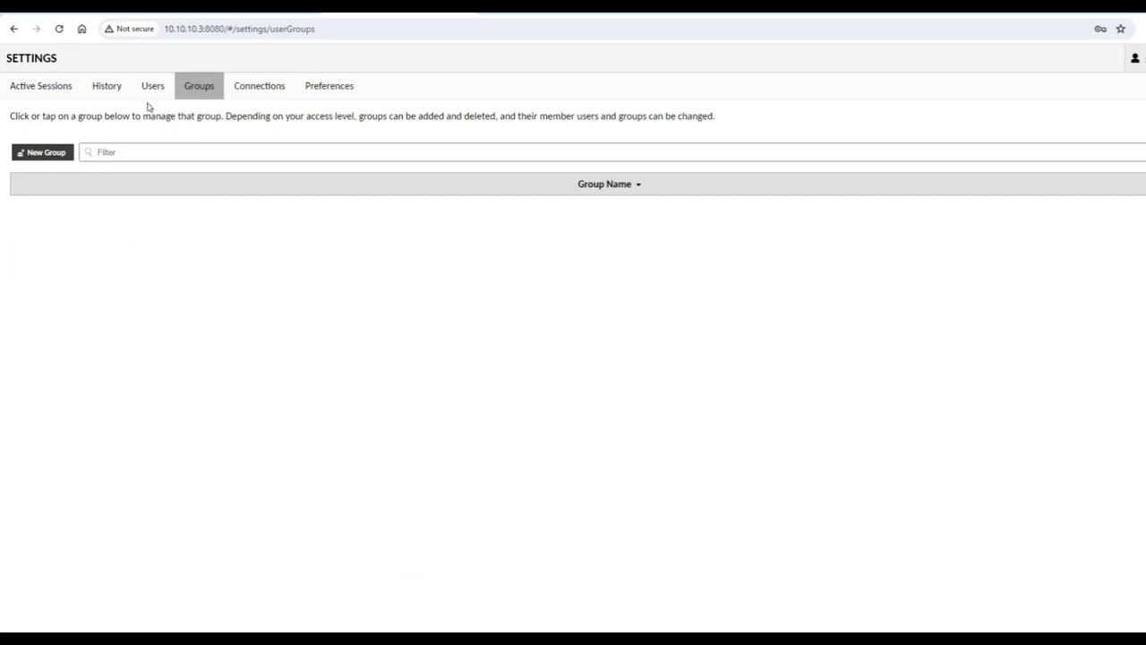
click(308, 94)
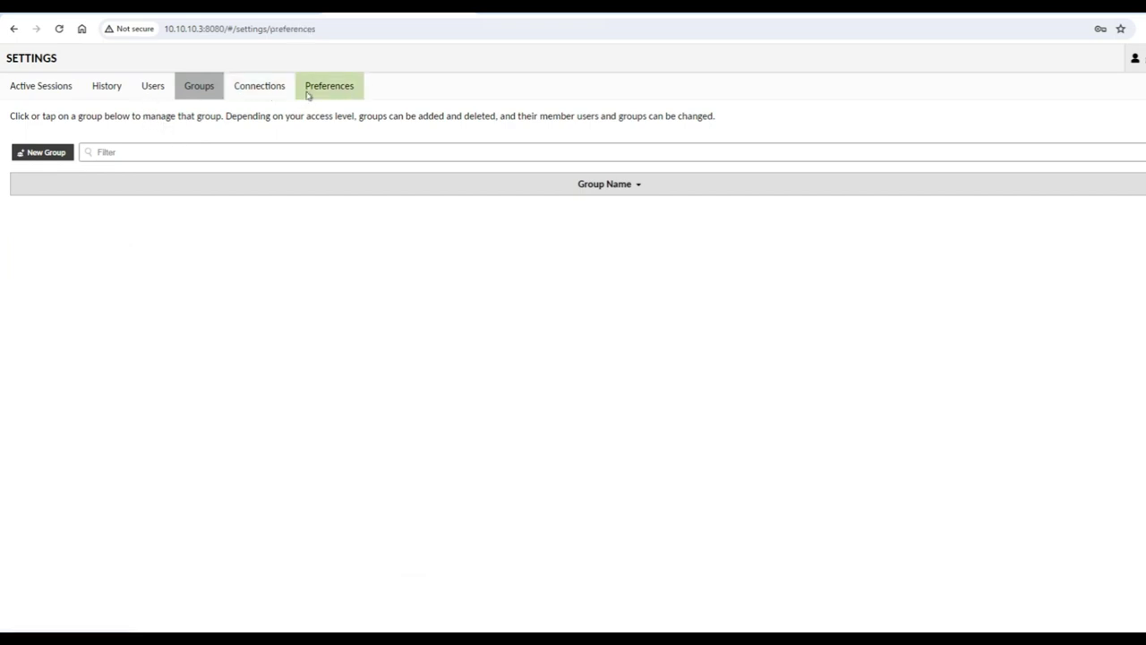
Enter the current and new guacadmin passwords and confirm the password update
click(153, 246)
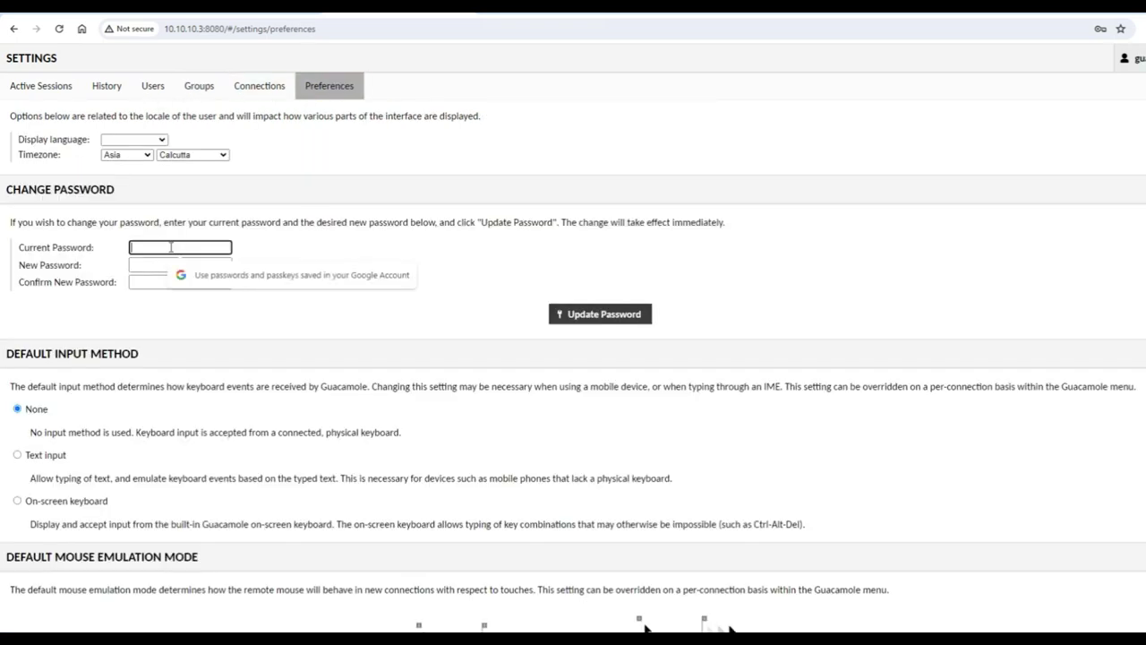
key(ctrl+v)
click(177, 265)
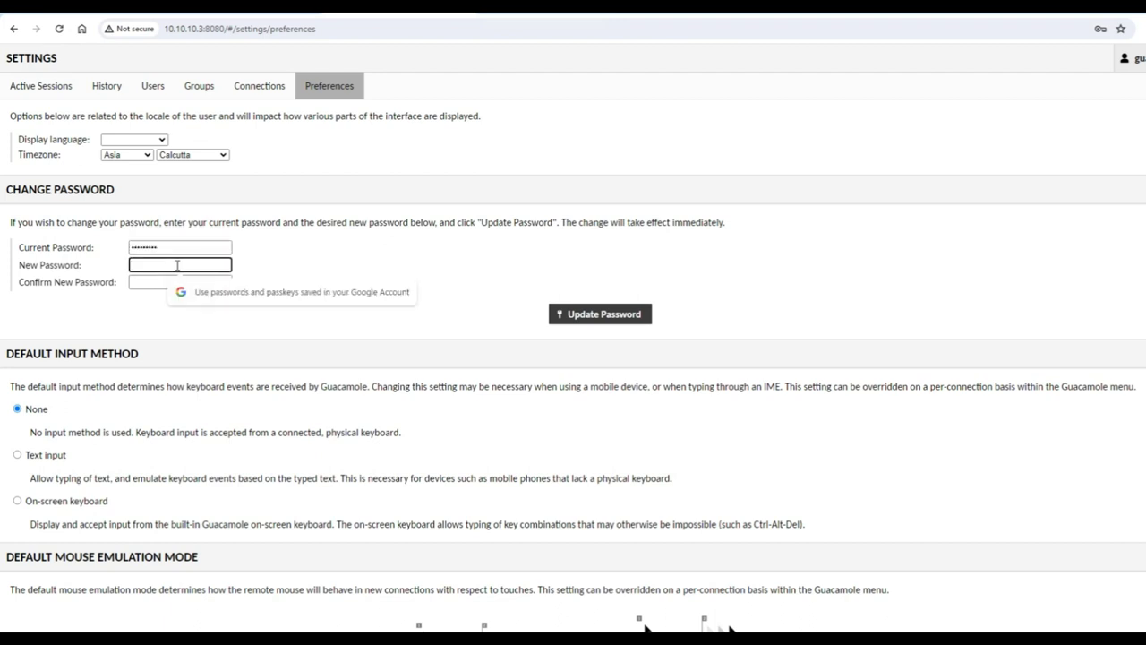
text(a)
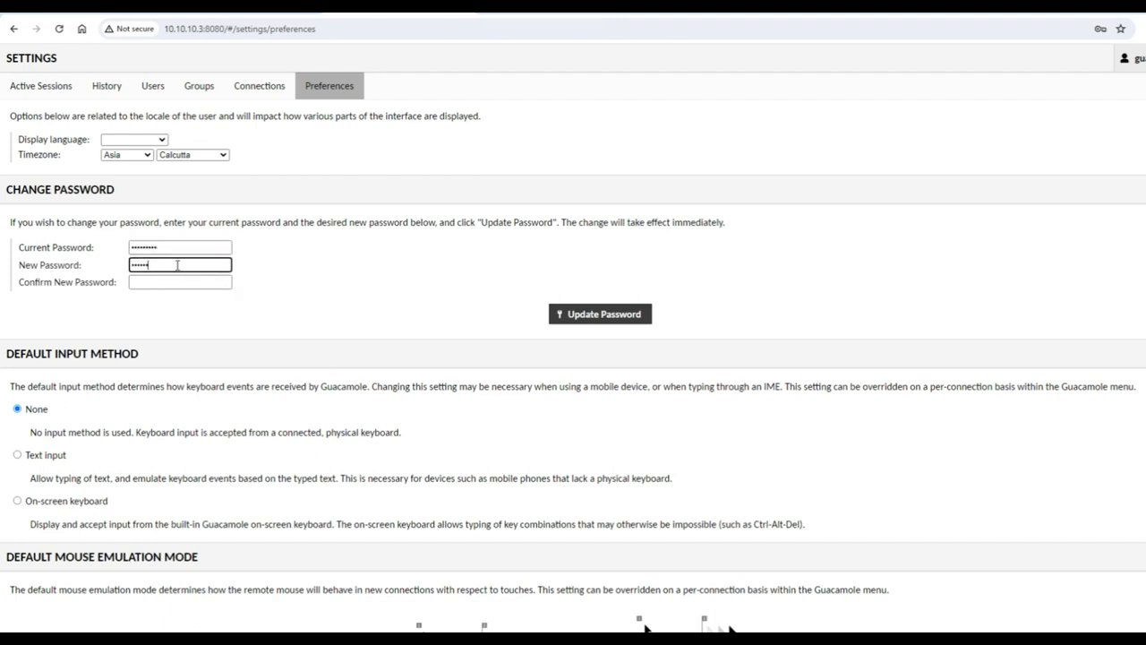
key(Tab)
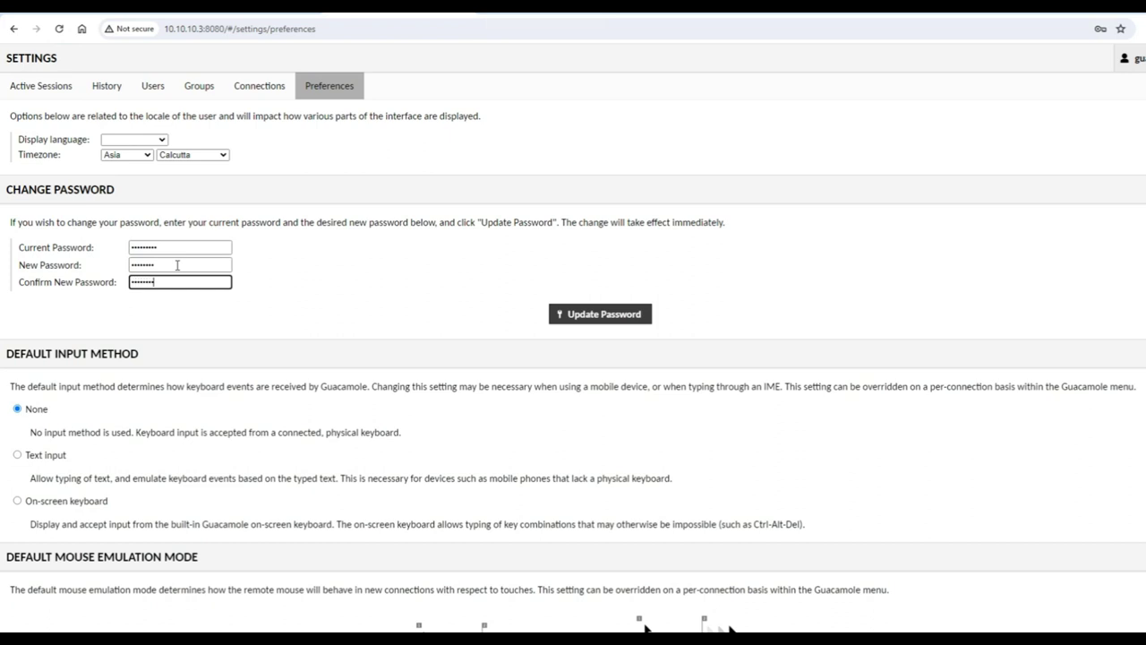
click(591, 318)
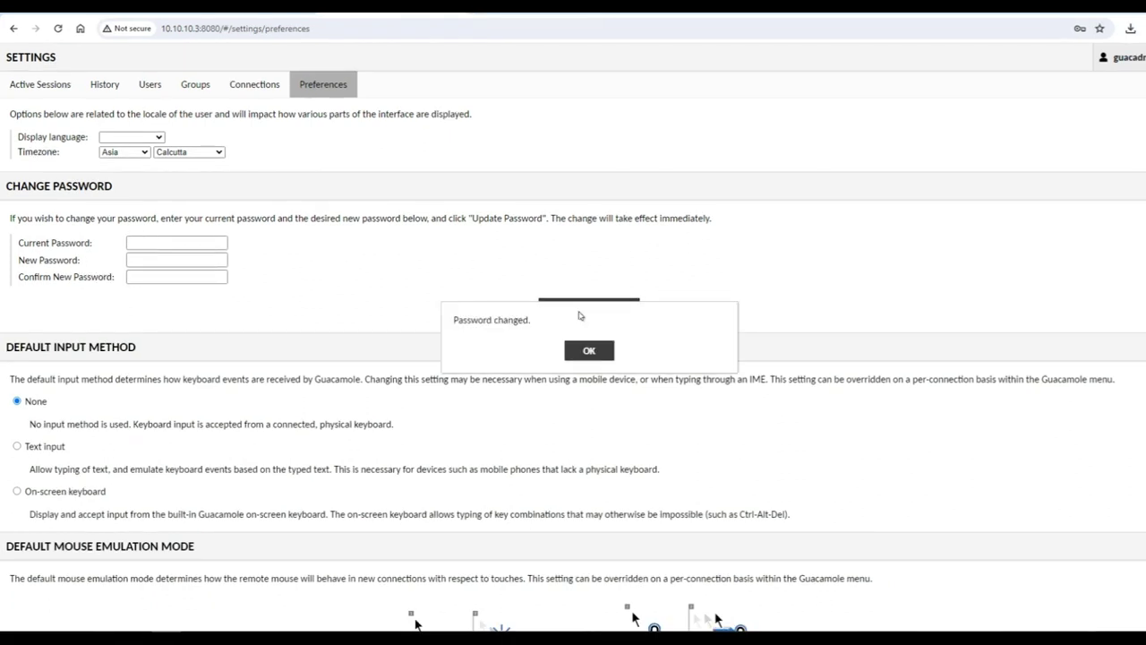
click(592, 353)
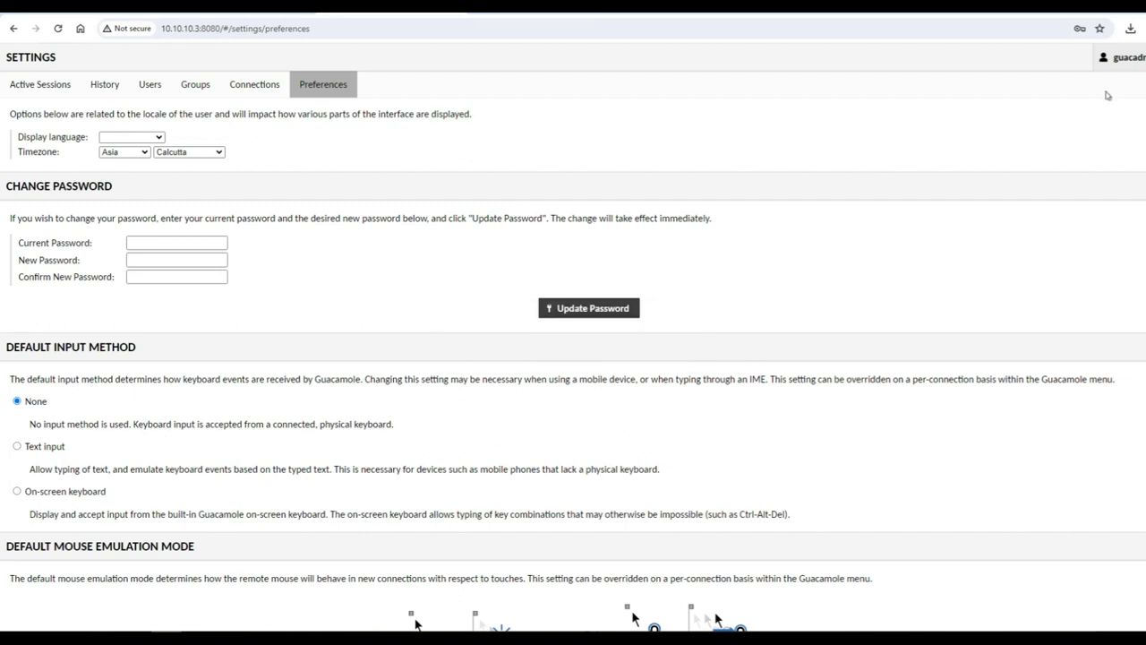
Log out and sign back in as guacadmin using the new password
click(1121, 58)
click(1113, 140)
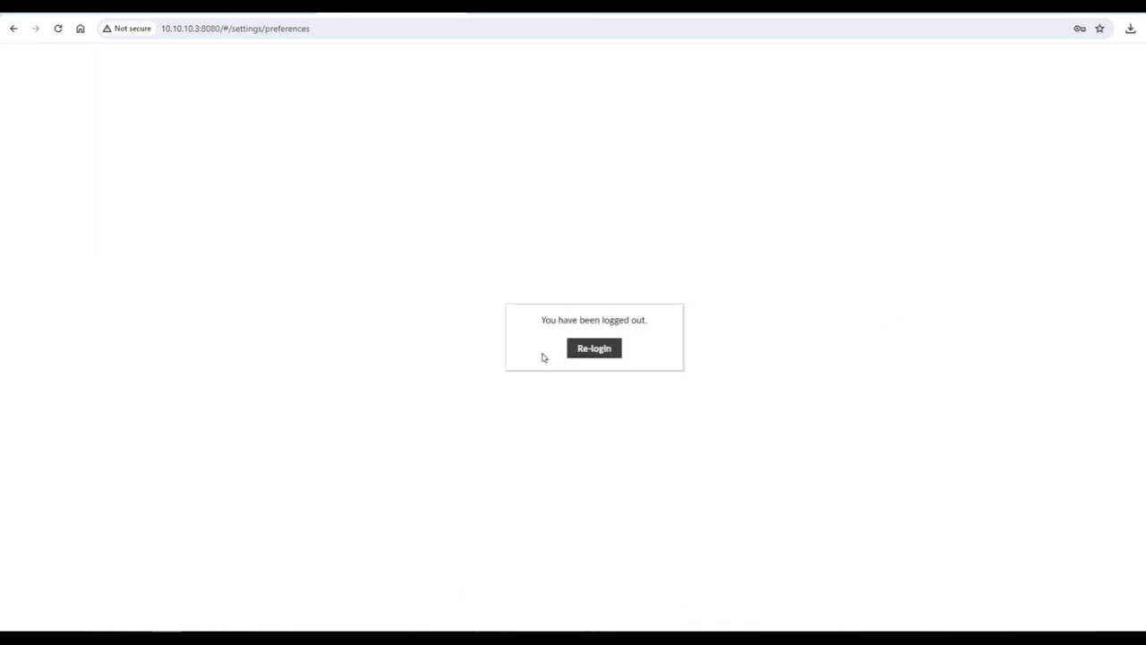
click(577, 351)
text(guacadmin)
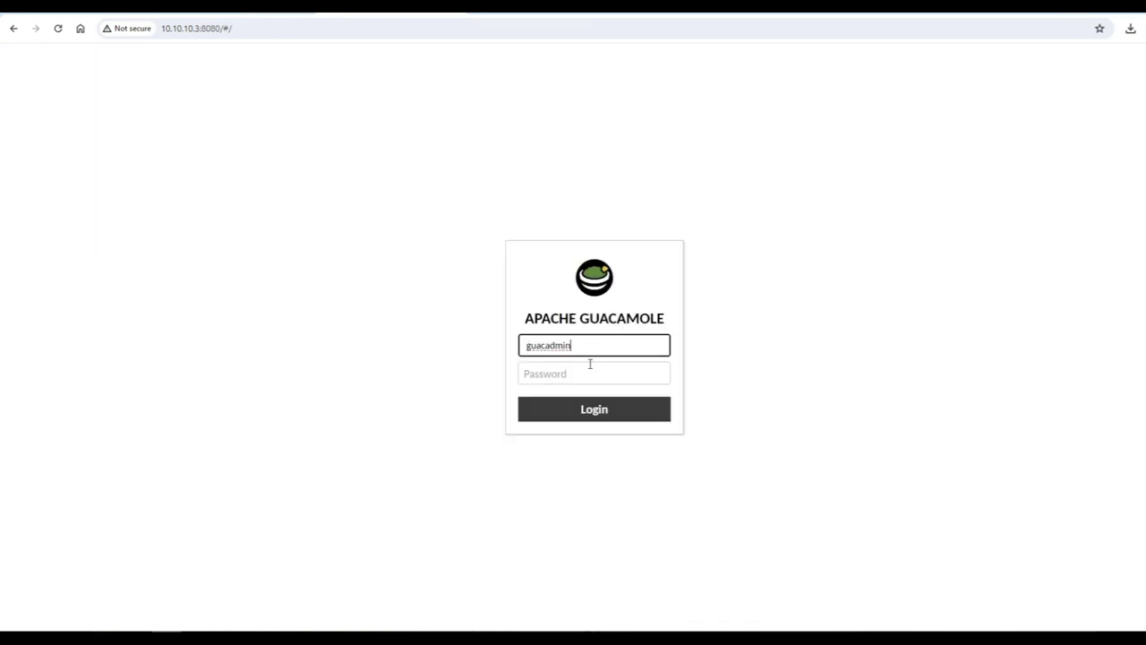
click(593, 373)
text(g)
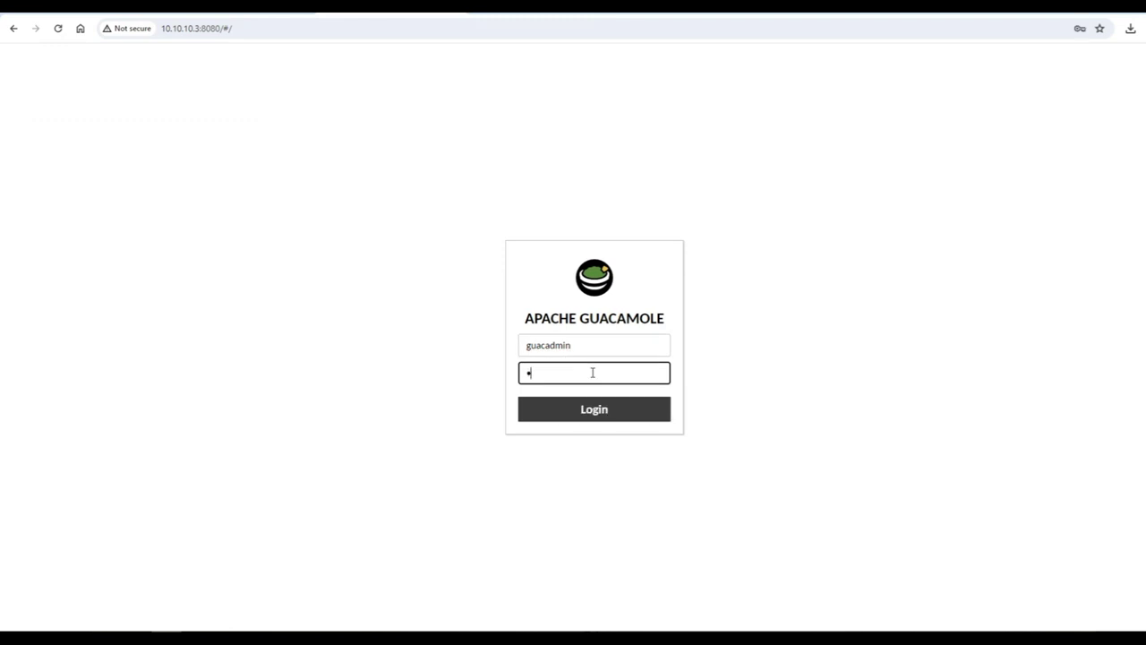
key(Return)
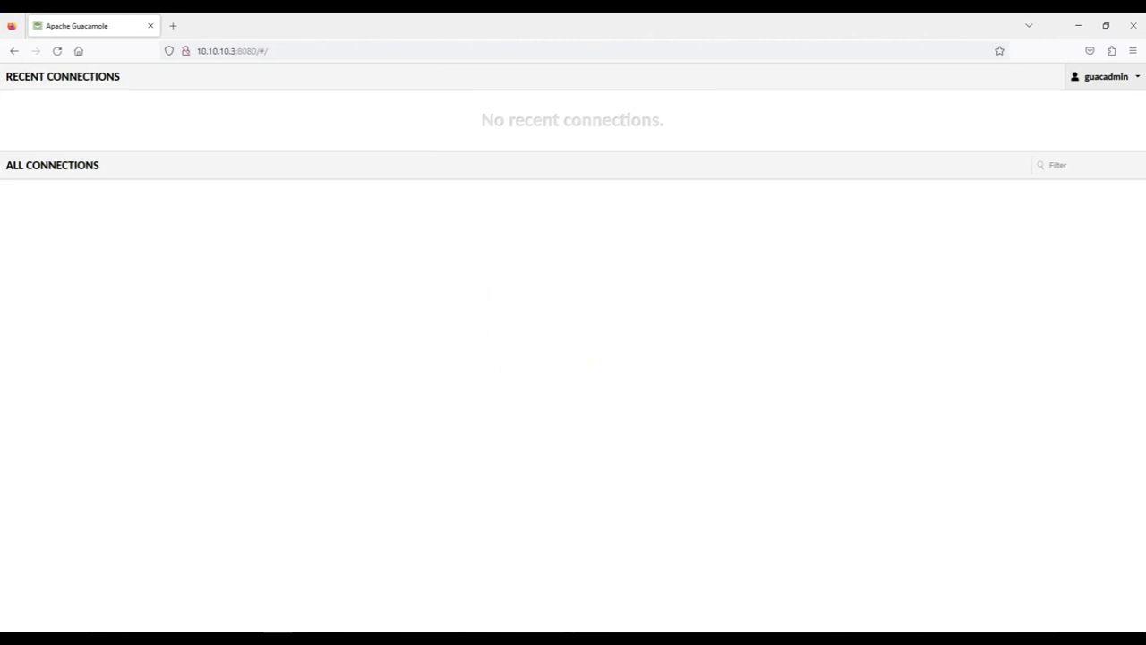
Start a new user from Settings > Users and enter its username, password and full name
click(1121, 75)
click(1104, 128)
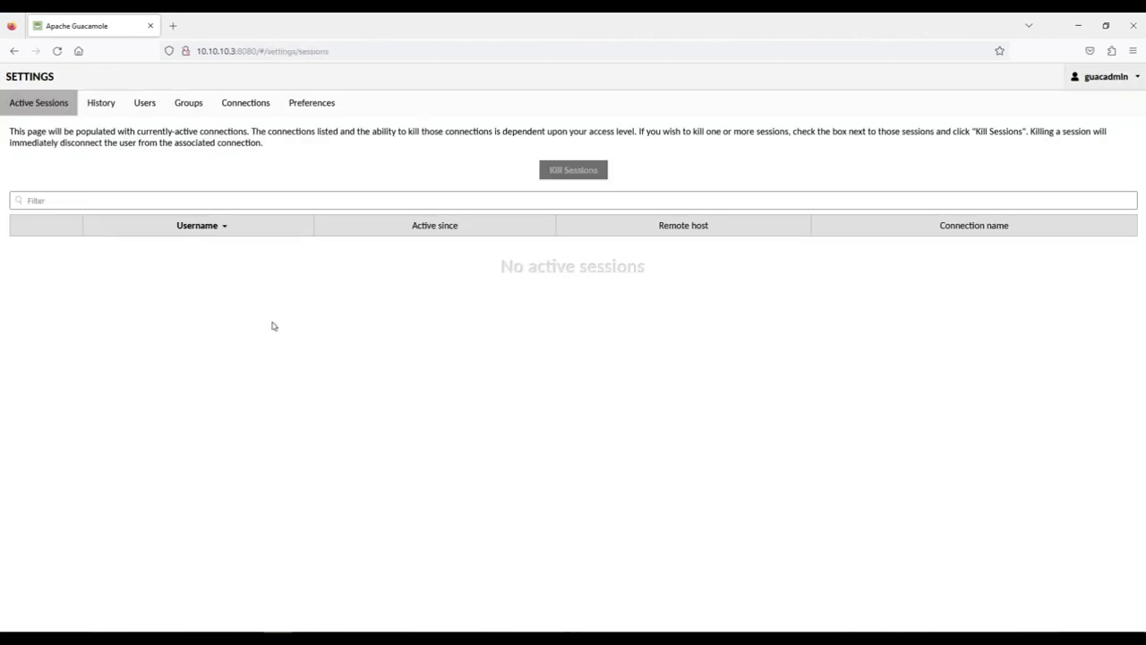
click(139, 103)
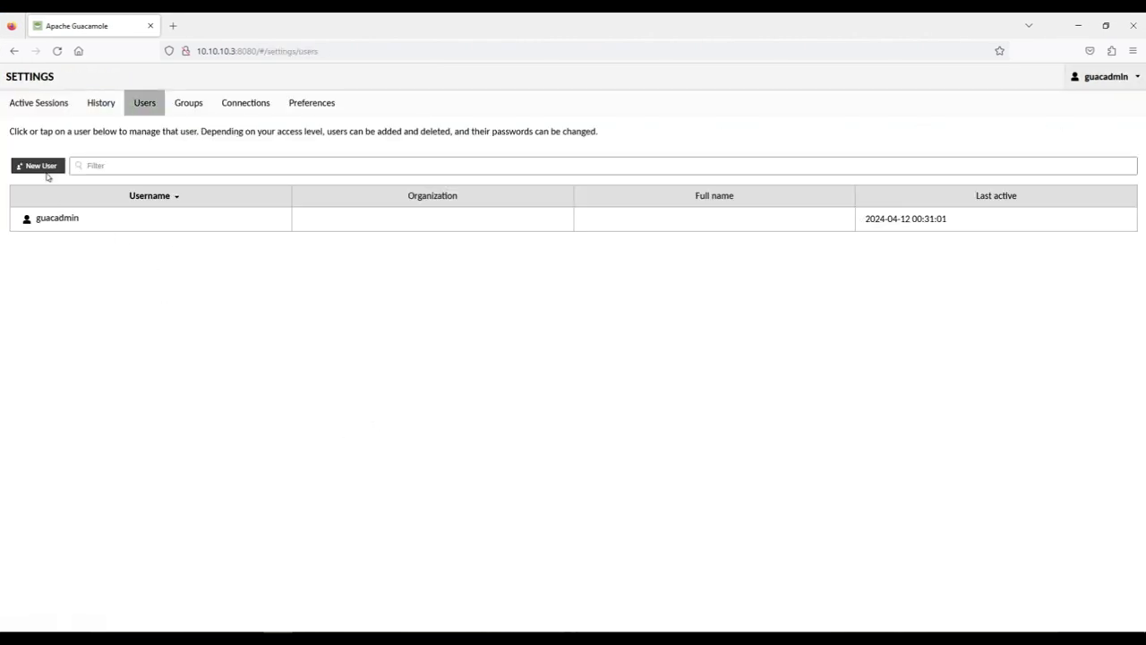
click(43, 166)
click(152, 108)
text(sudip)
key(Tab)
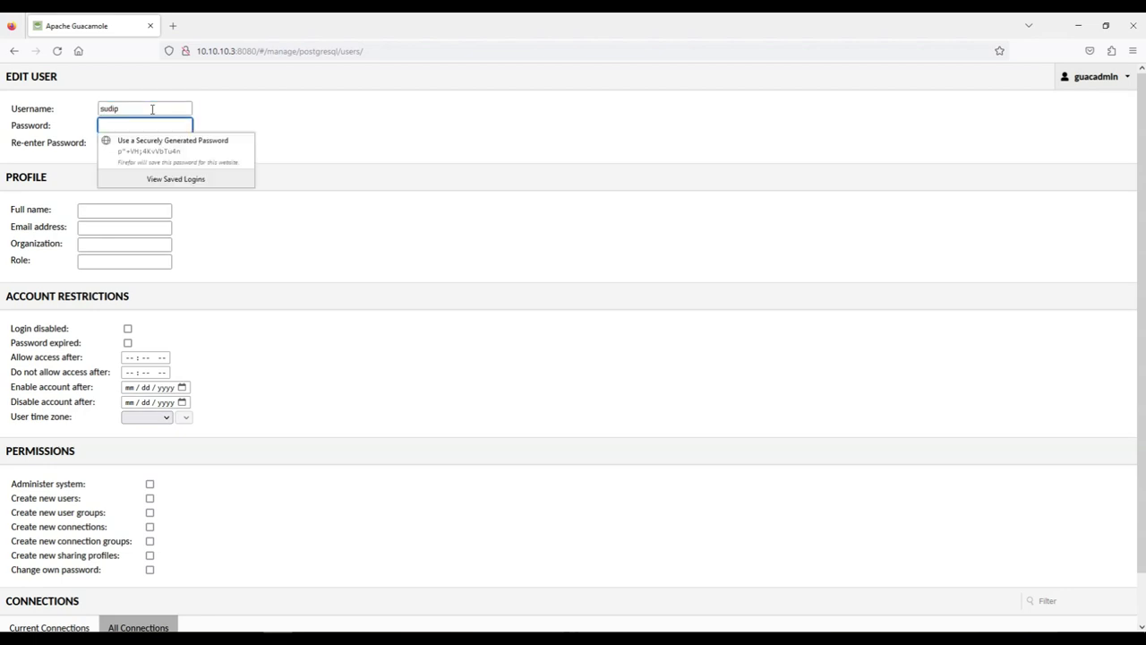
text(********)
key(Tab)
text(********)
click(90, 213)
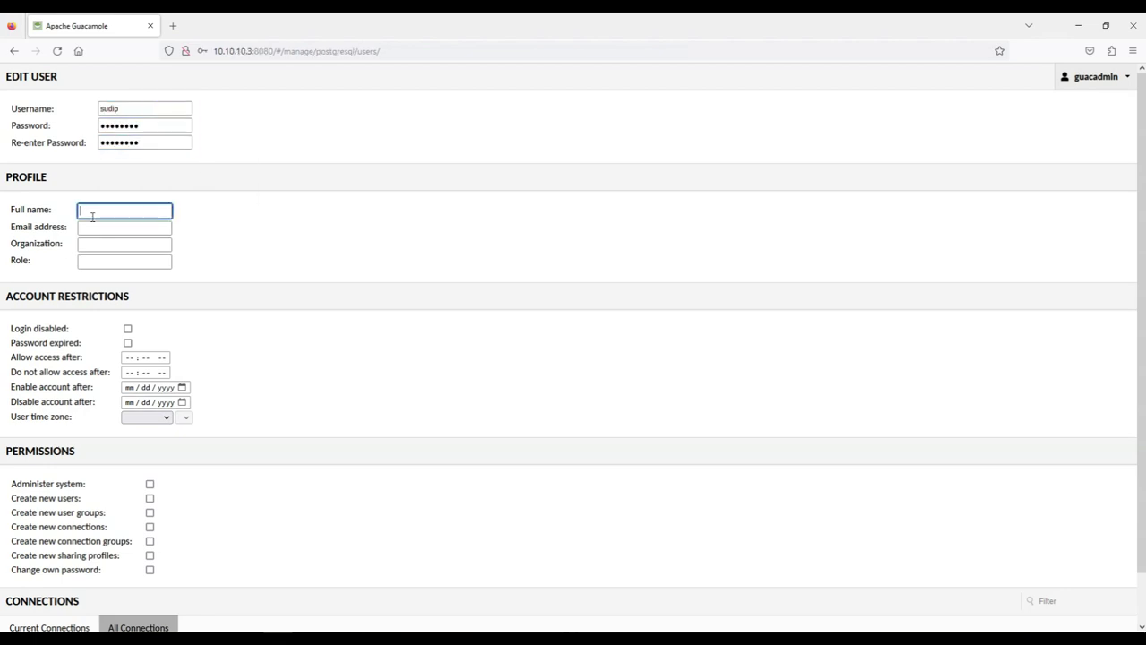
text(sudip)
Grant the new user every permission, from system administration to changing its own password
scroll(349, 331, down, 1)
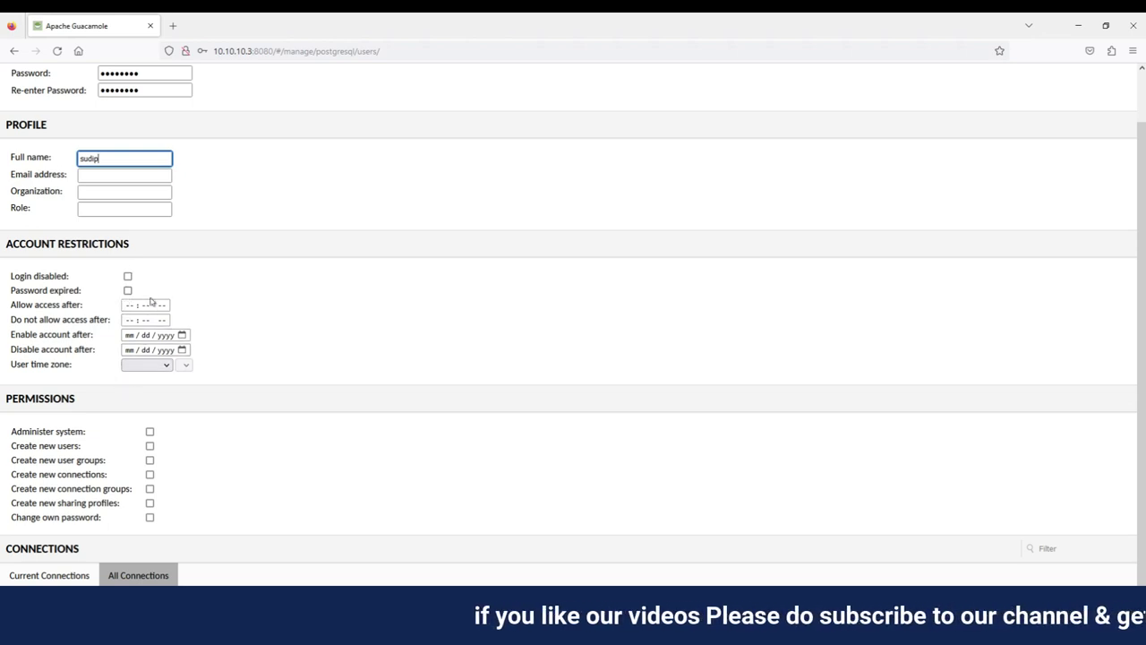
click(150, 432)
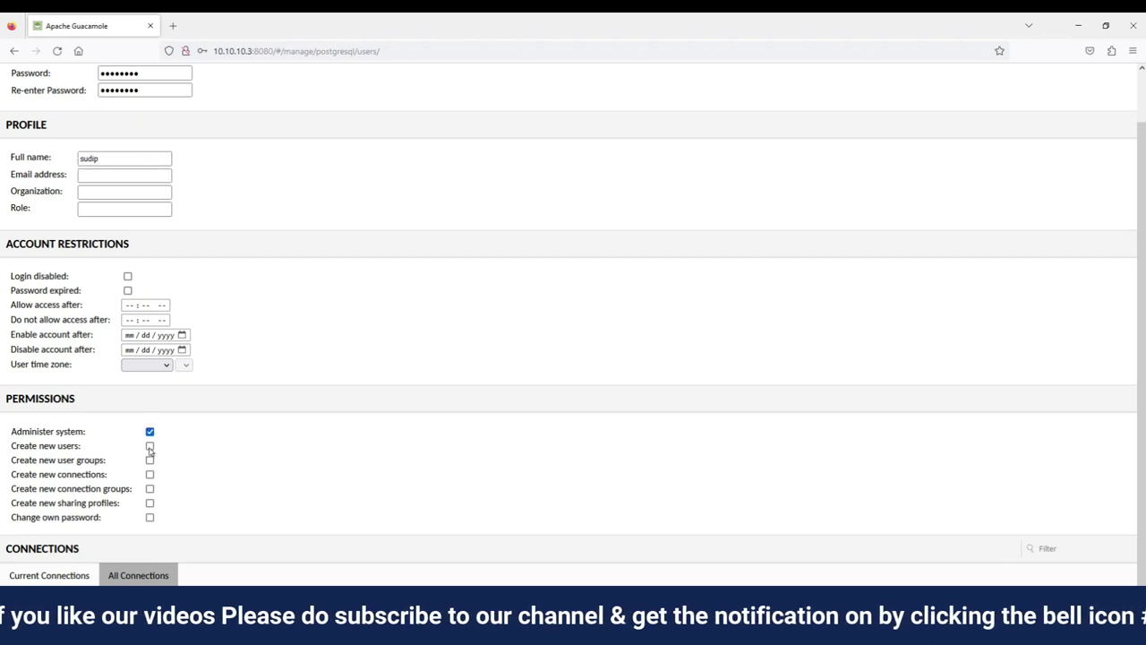
click(150, 445)
click(150, 459)
click(150, 474)
click(150, 488)
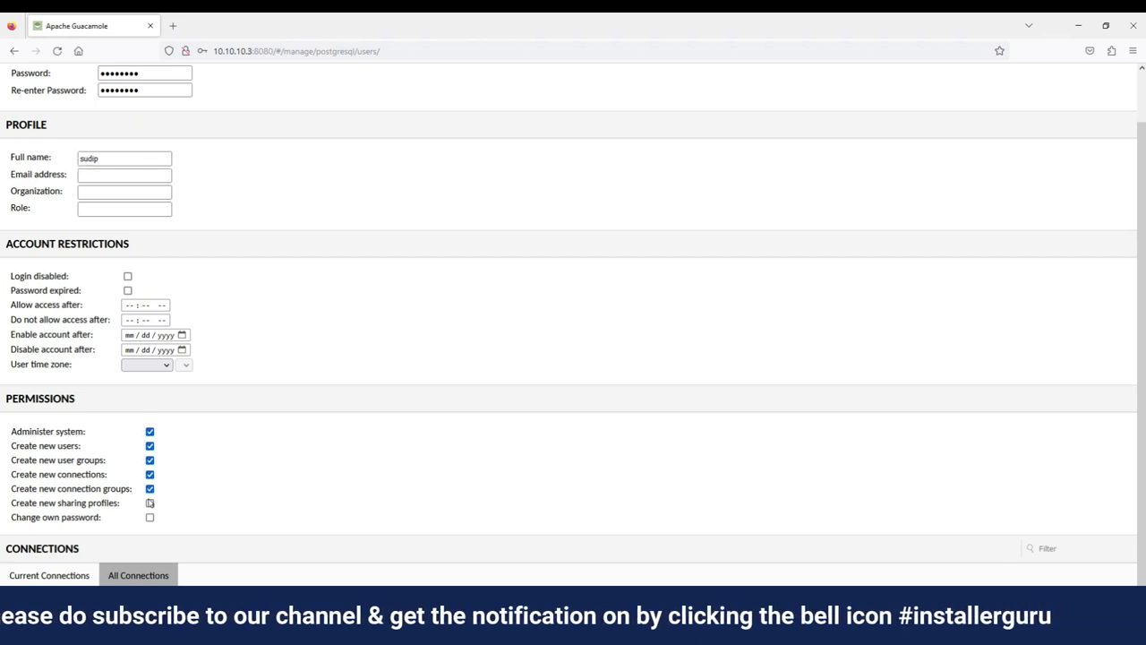
click(149, 502)
click(149, 517)
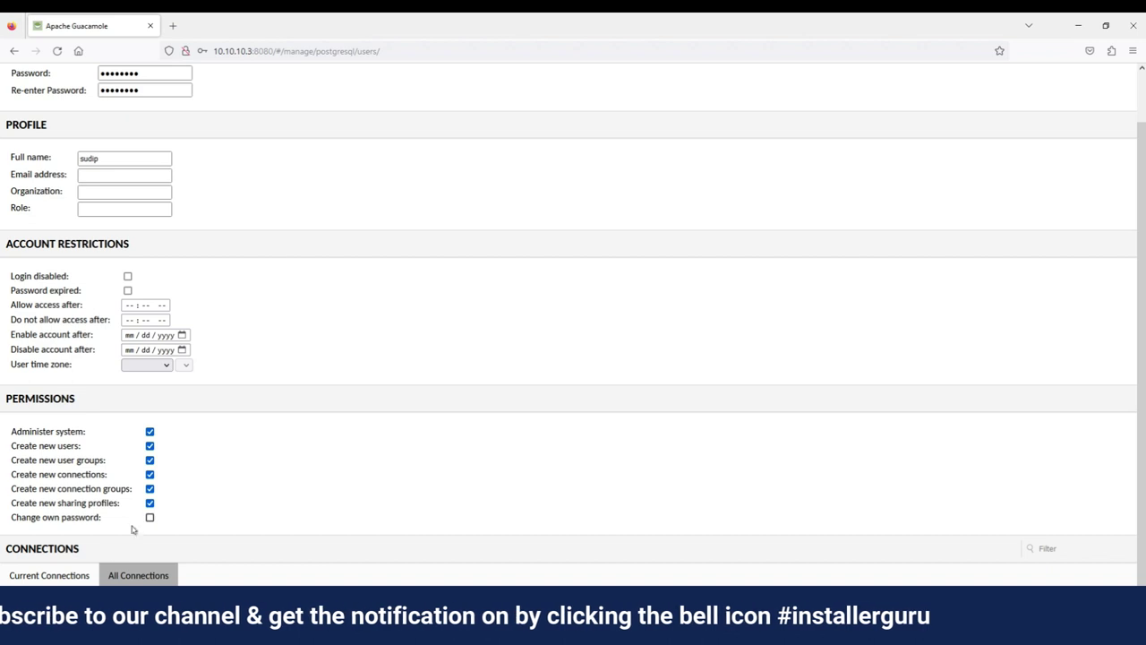
click(89, 576)
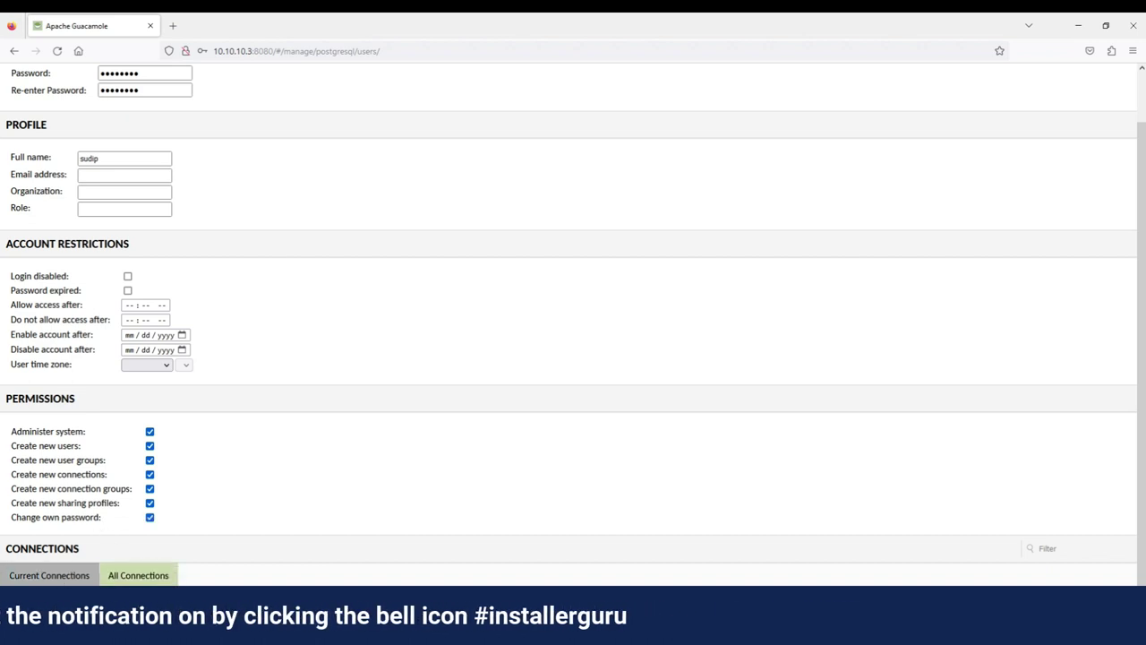
click(138, 575)
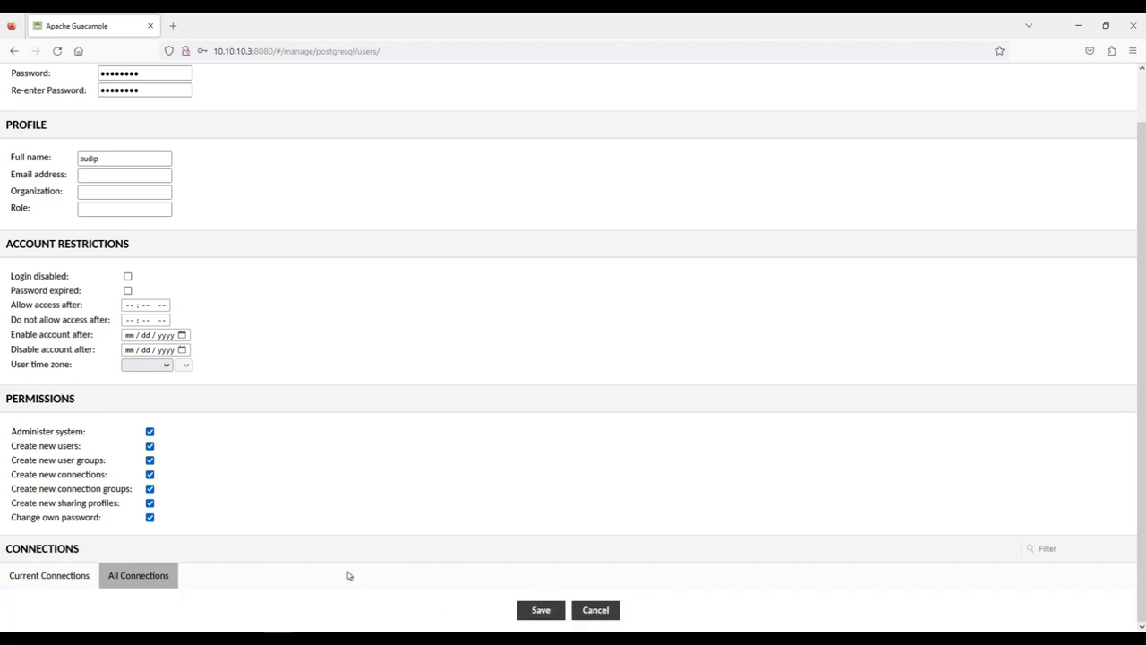
Save the user, sign out, sign in again and open Settings > Connections
click(540, 610)
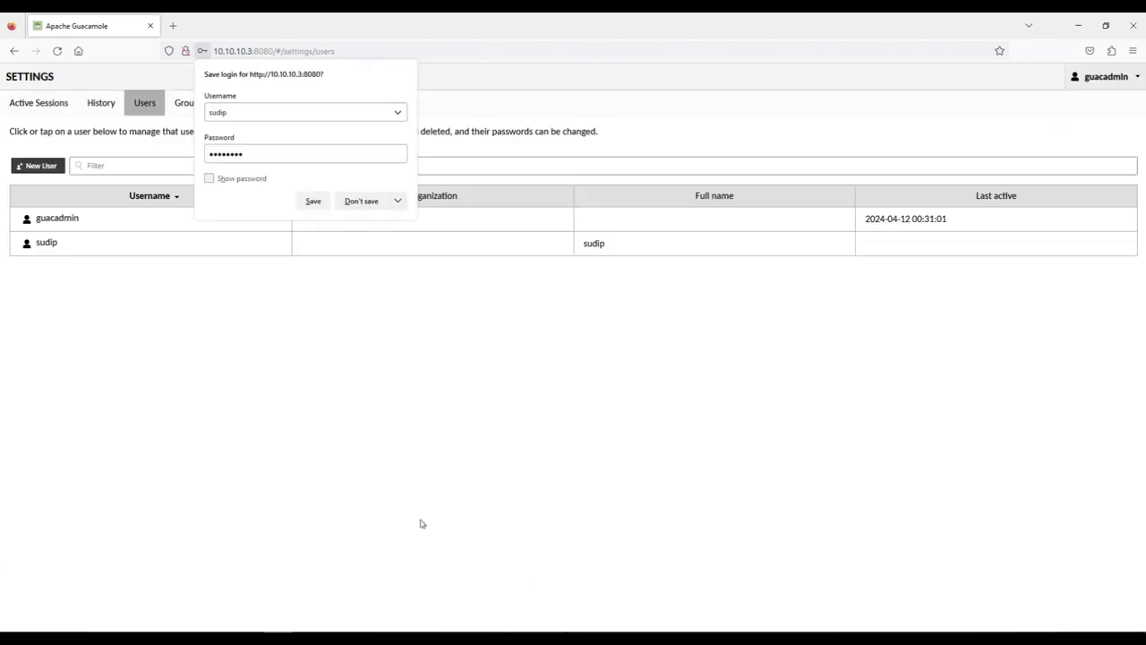
click(363, 203)
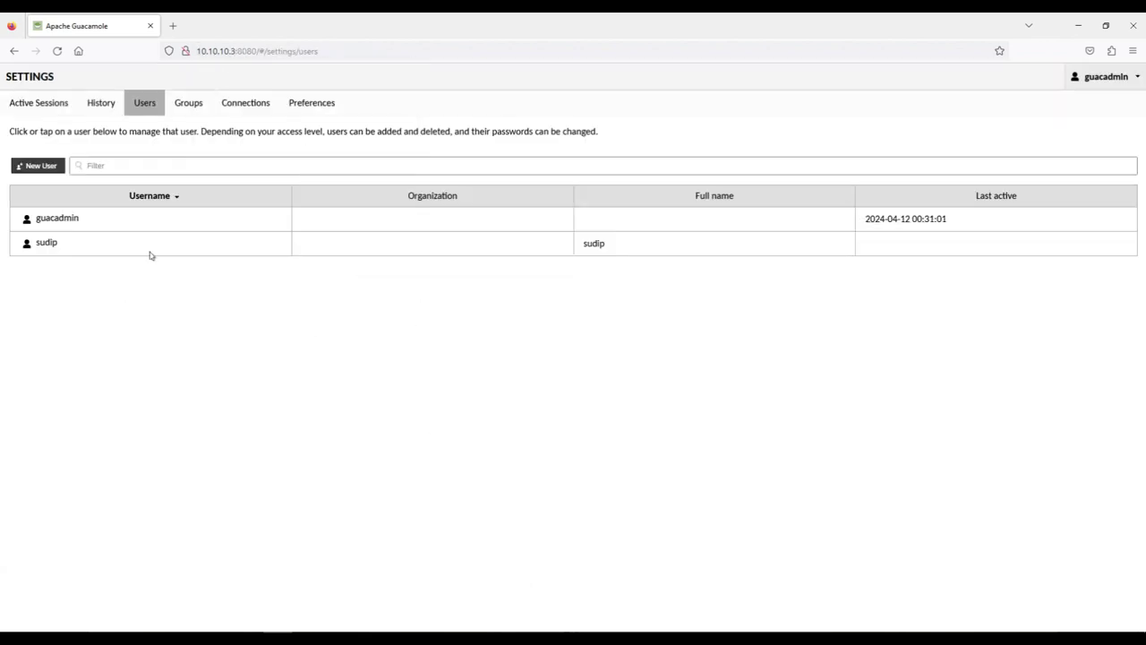
click(1123, 78)
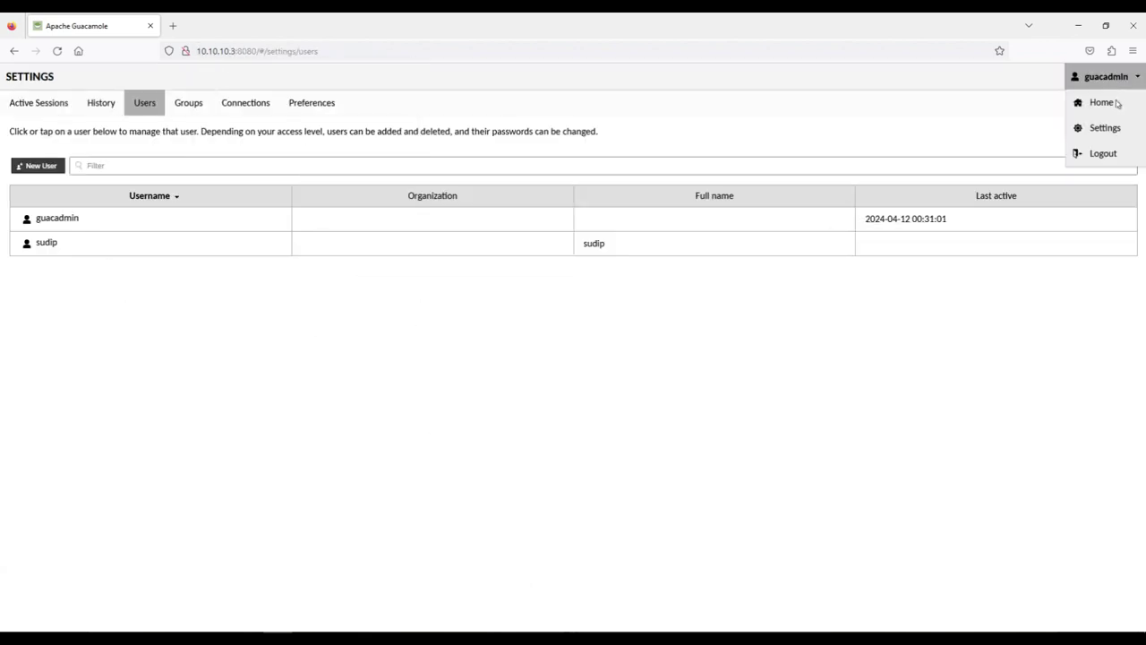
click(1104, 153)
click(572, 366)
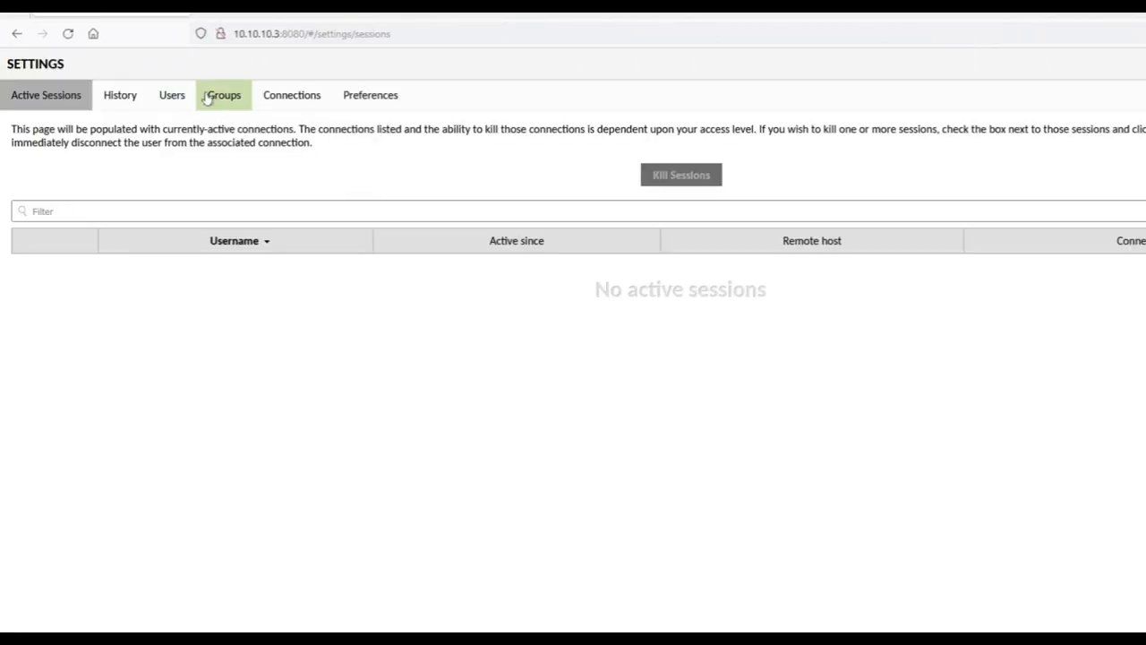
click(259, 97)
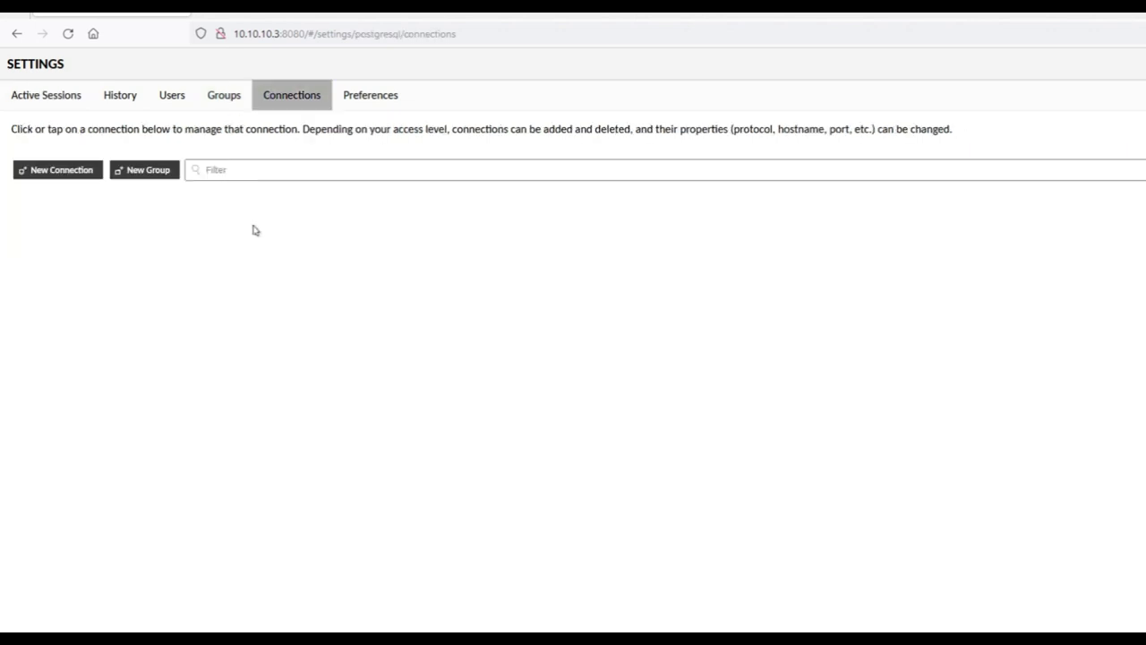
Create an RDP connection named windows pc with connection limits of 2 and 2
click(62, 171)
click(109, 143)
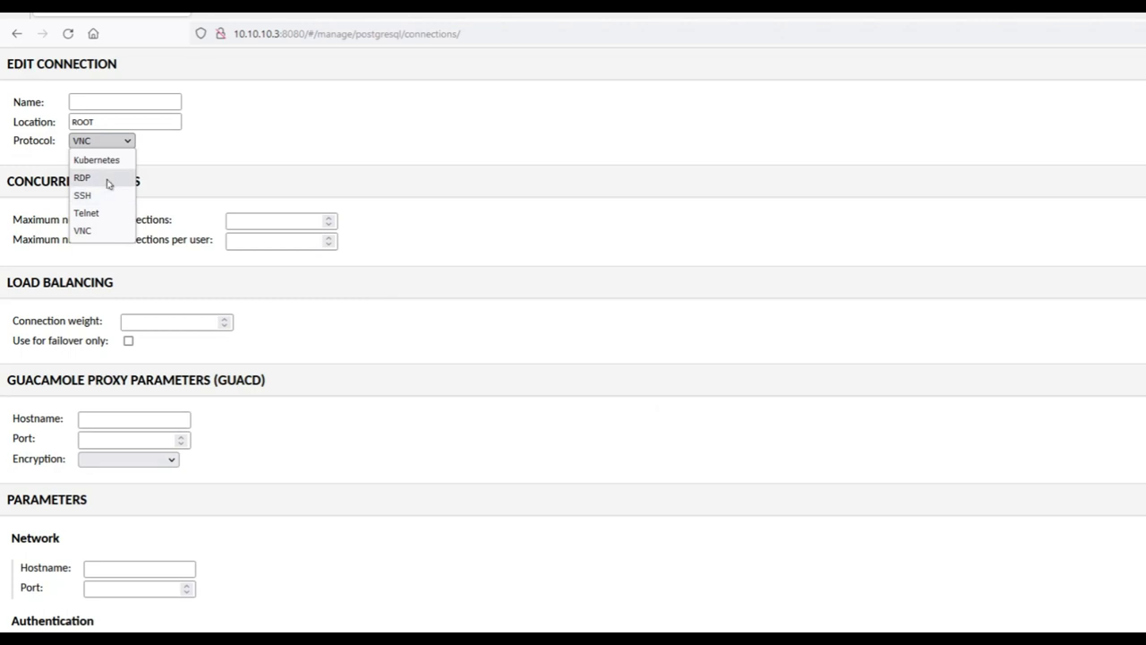
click(108, 178)
click(116, 103)
text(wid)
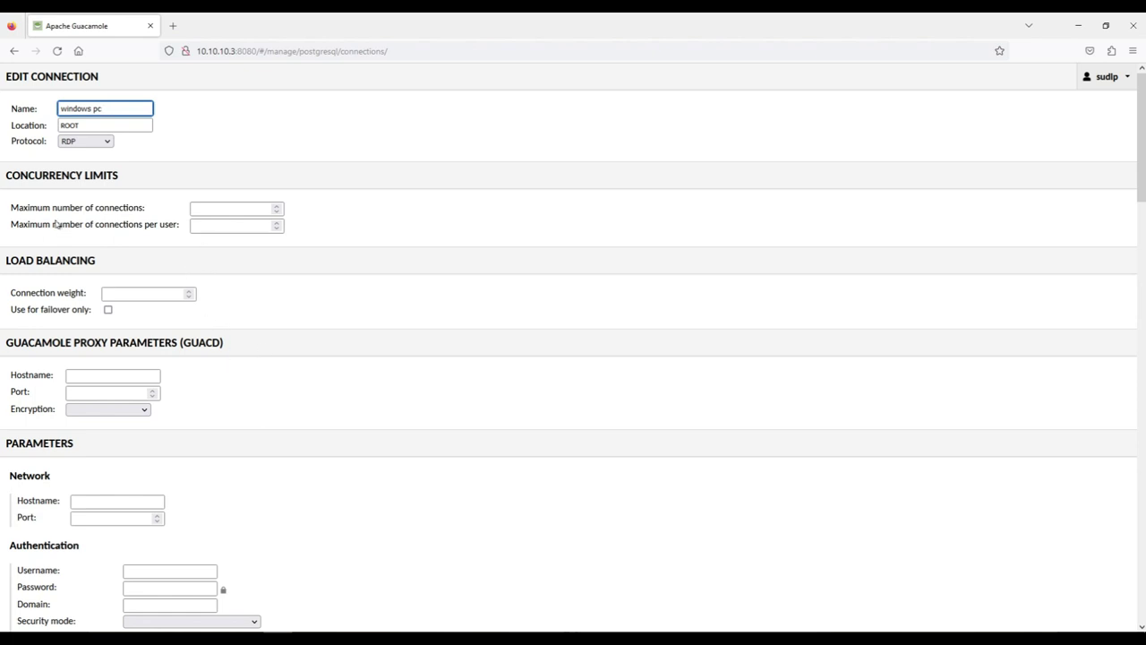
click(229, 211)
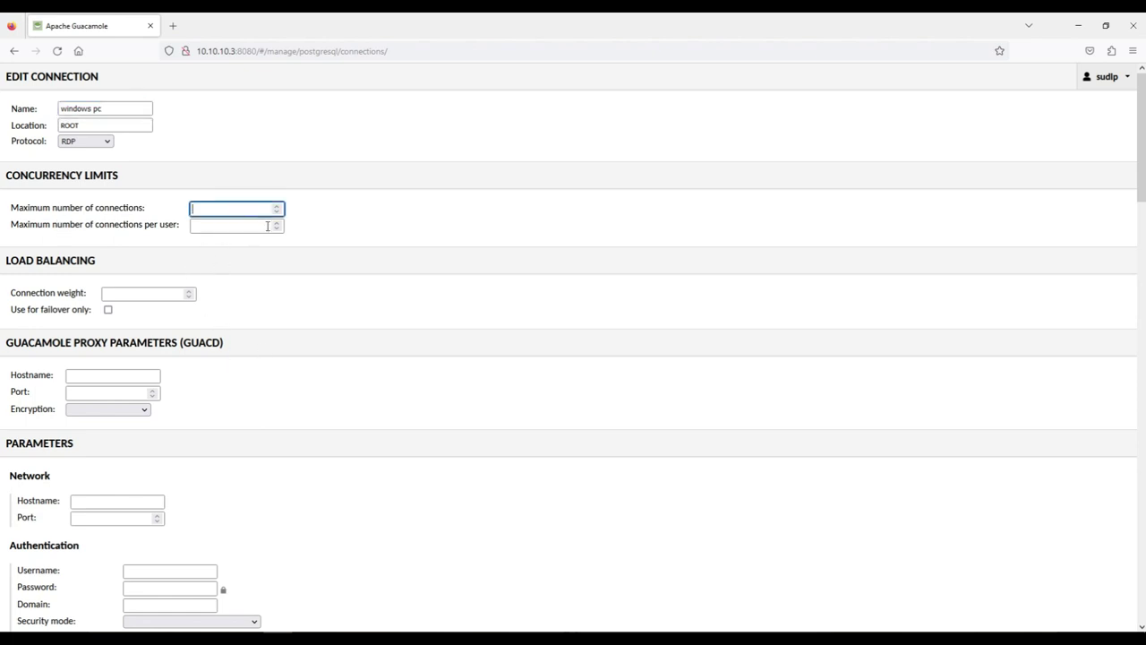
click(266, 226)
text(2)
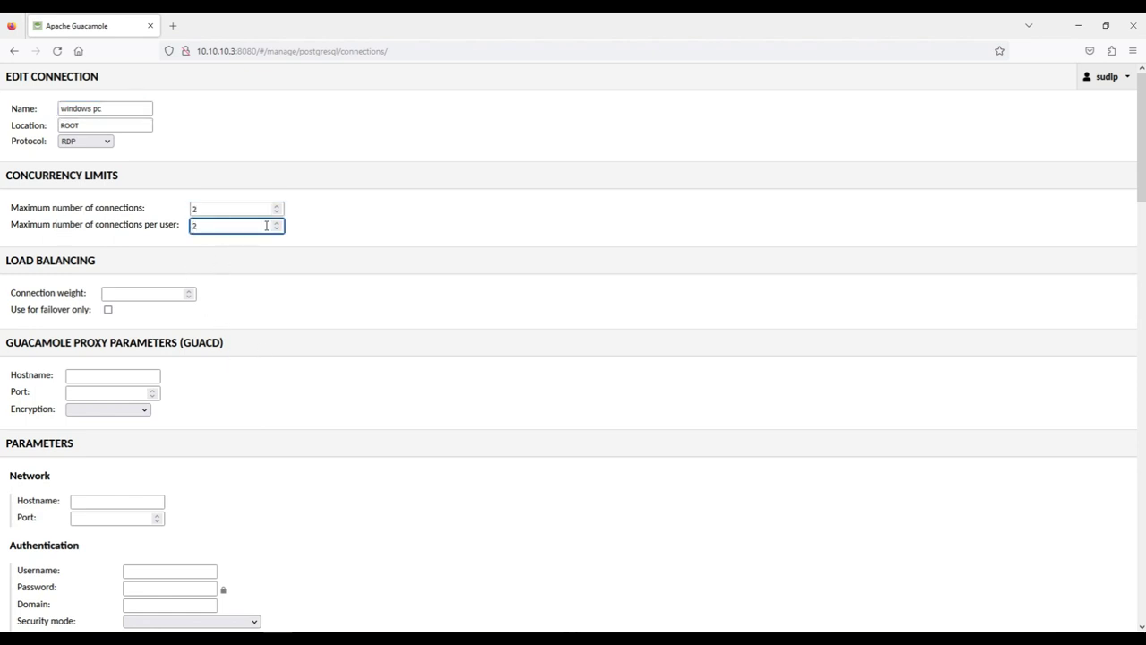
Point the connection at hostname 10.10.10.4 on port 8989
scroll(303, 413, down, 2)
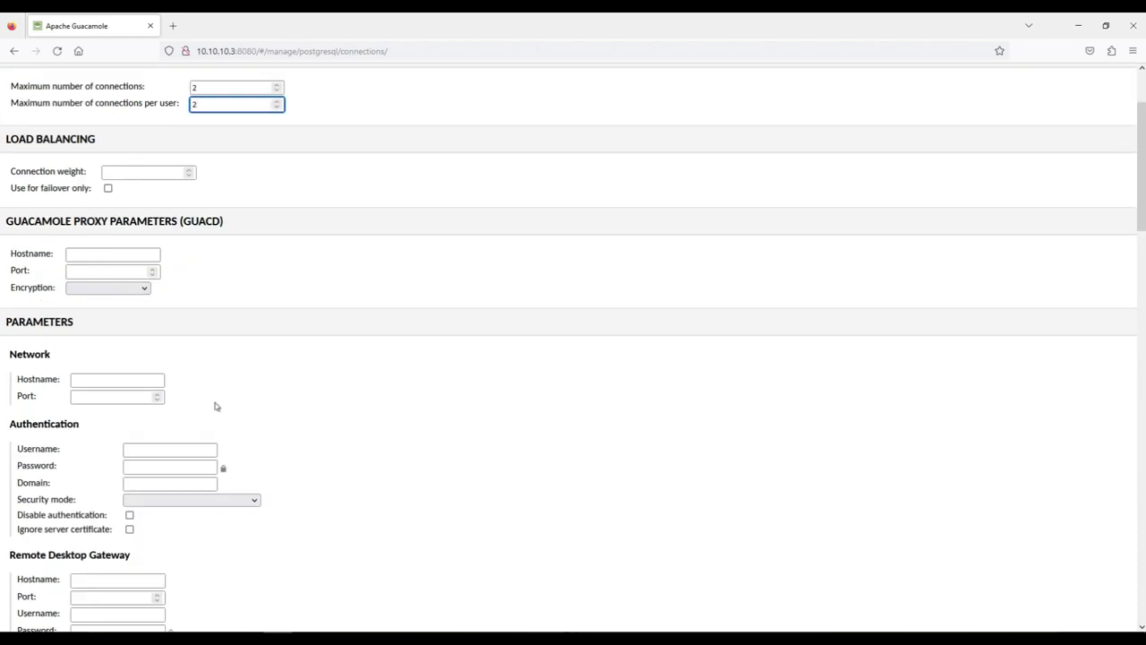
scroll(154, 363, down, 2)
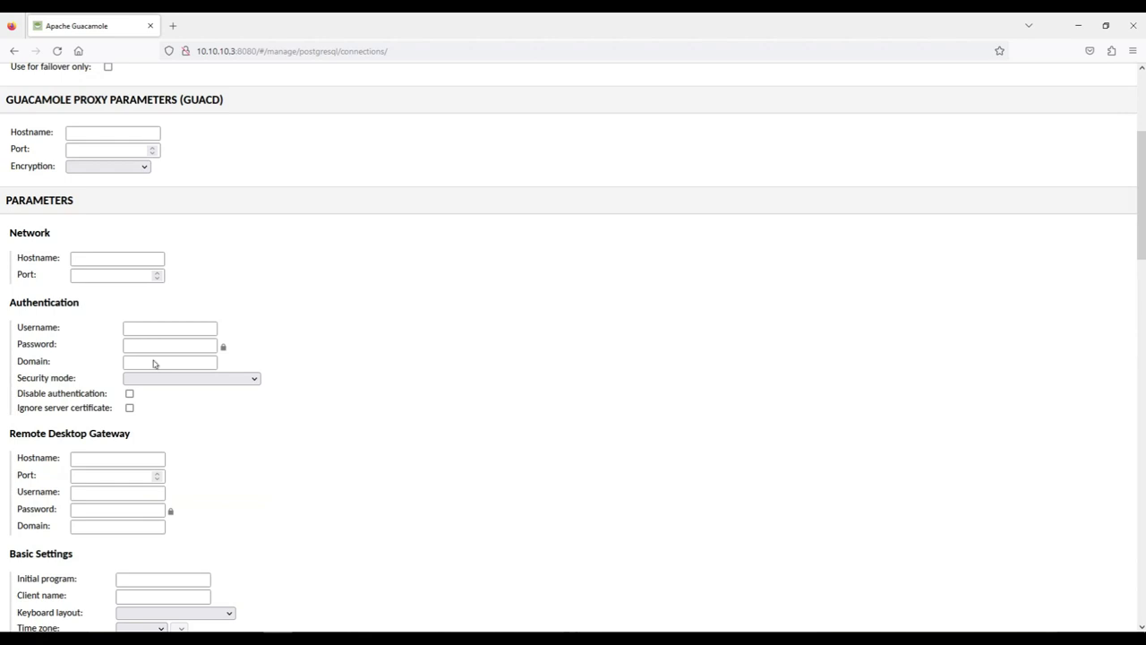
click(133, 260)
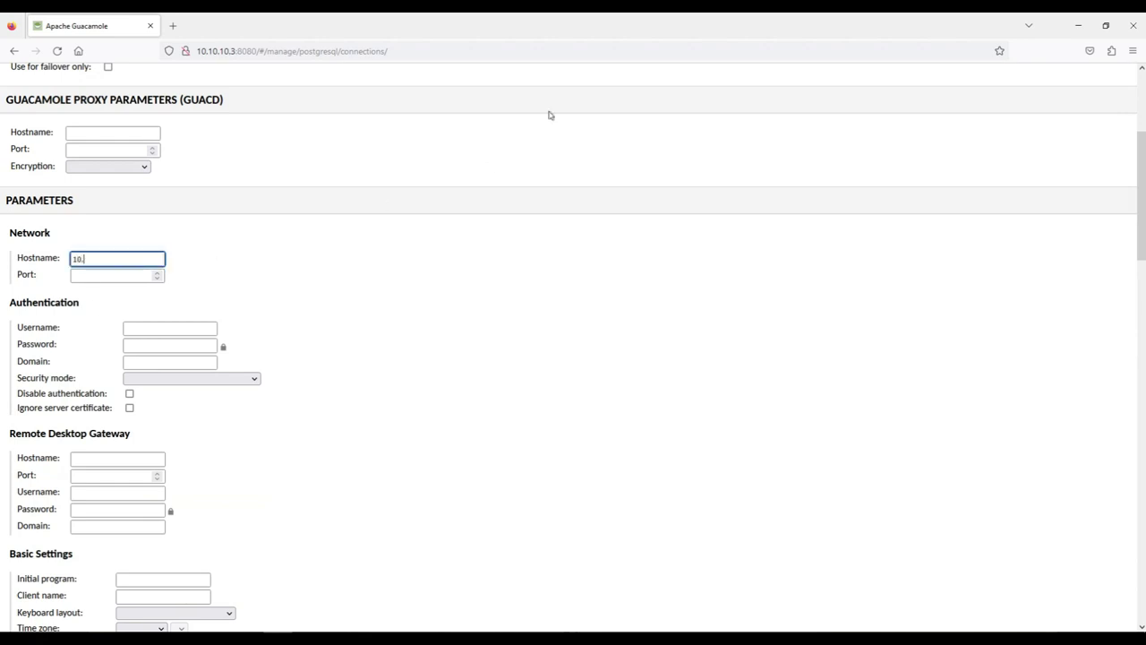
key(Tab)
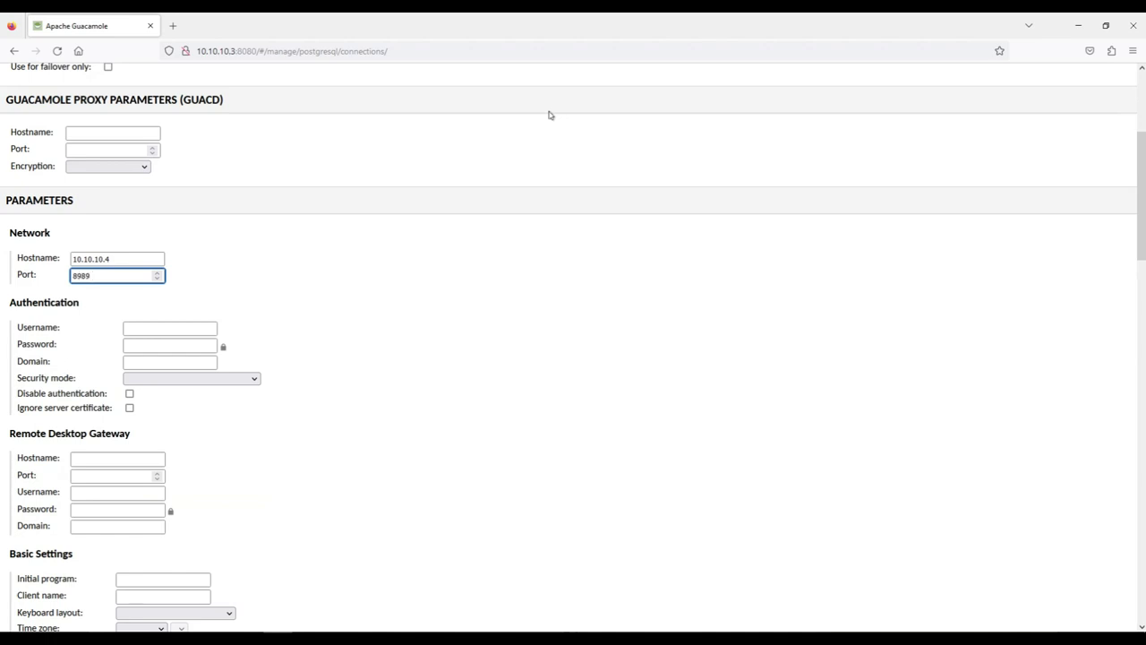
key(Tab)
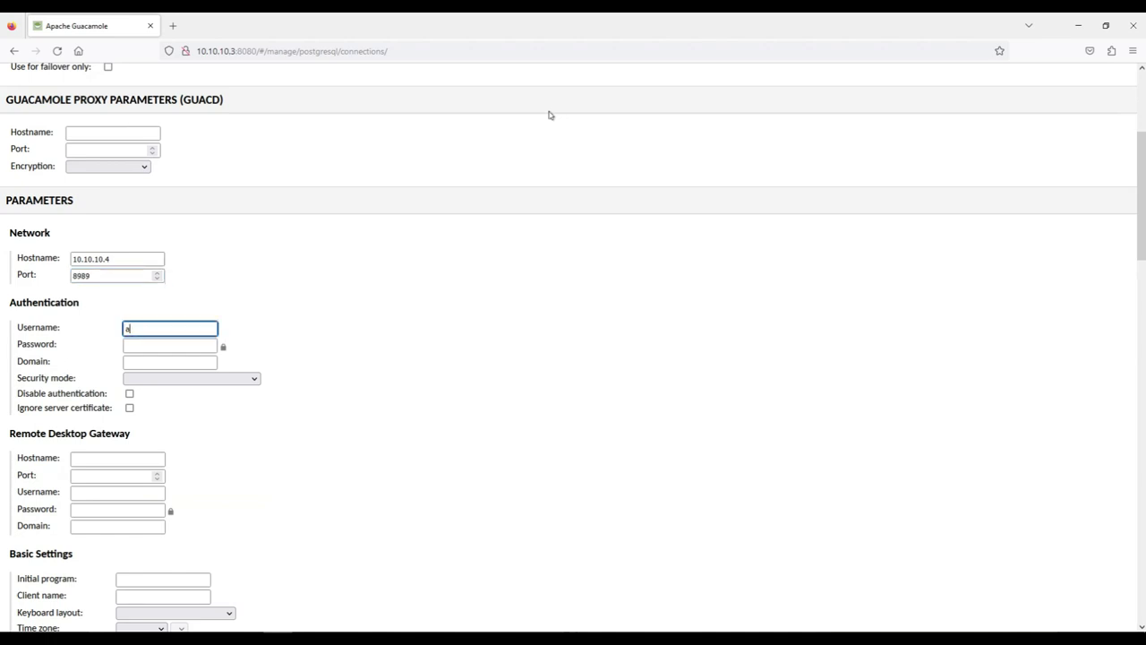
Enter administrator credentials for domain sims.local, choose NLA security and ignore the server certificate
text(administrator)
key(Tab)
text(••••••••••)
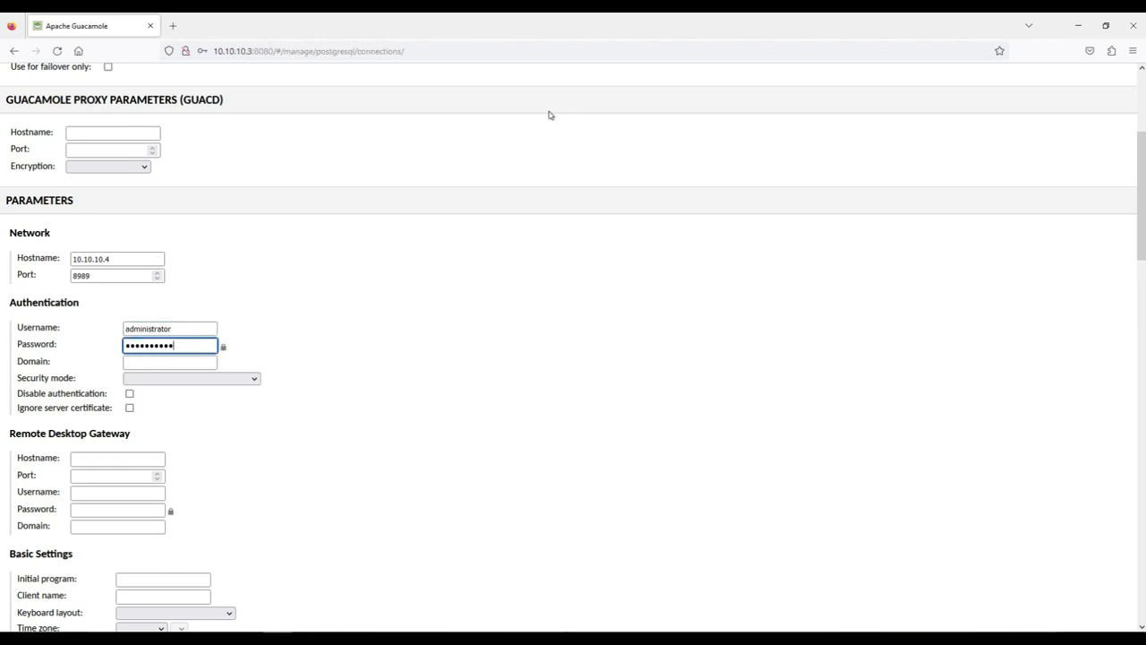
text(•••)
key(Tab)
text(sim)
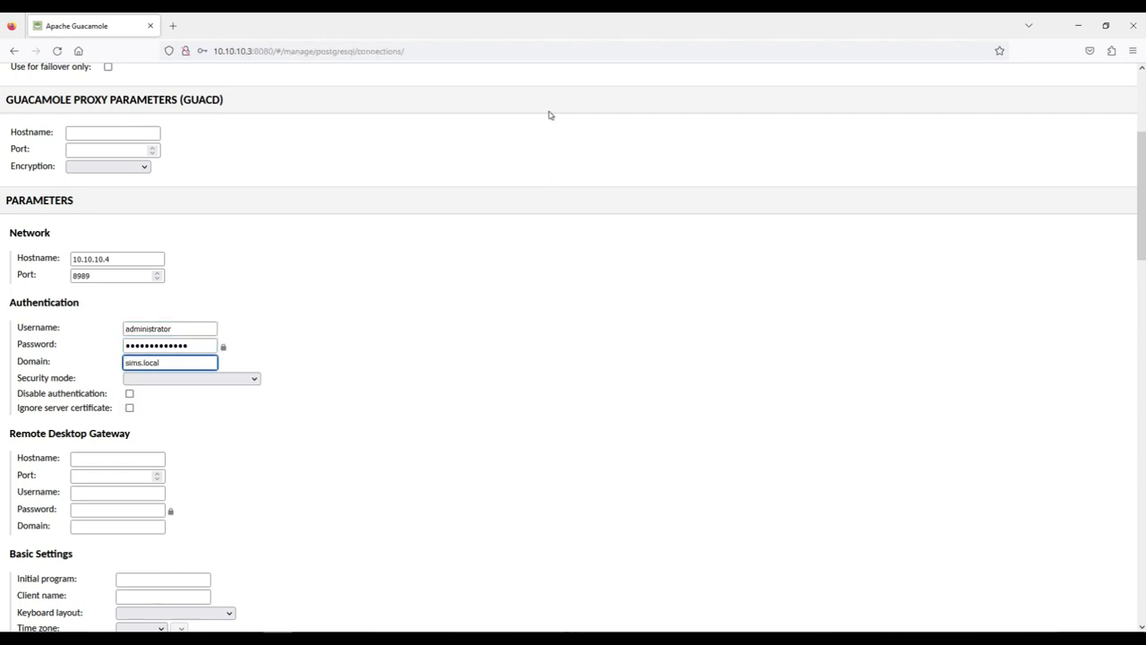
click(256, 379)
click(240, 425)
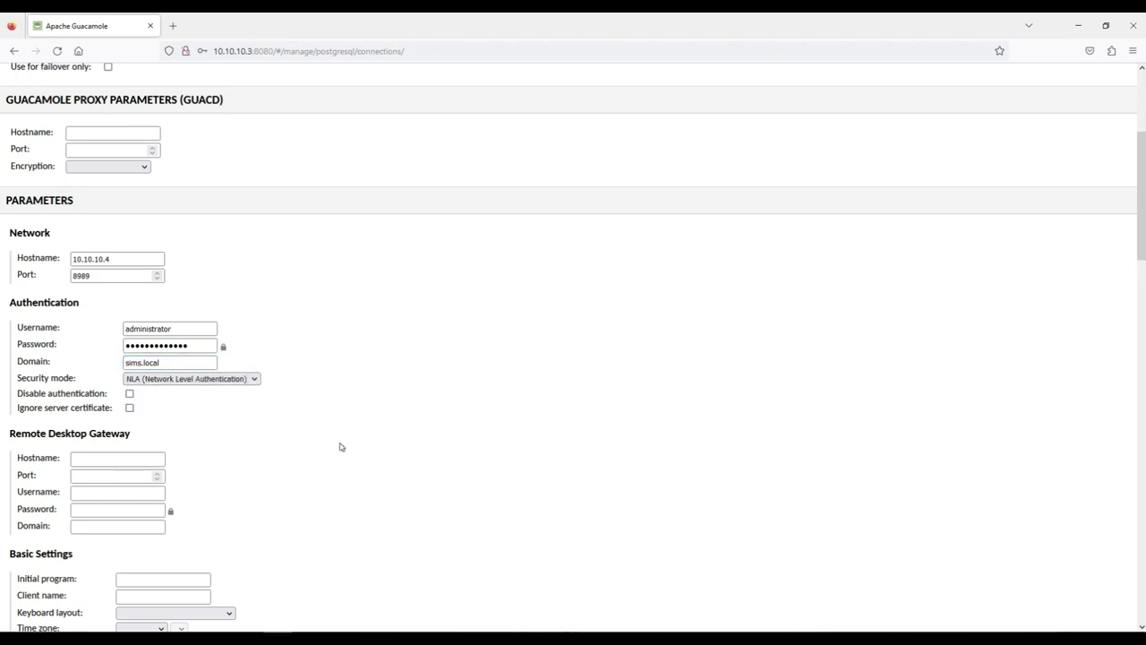
click(128, 407)
Review the Remote Desktop Gateway, resize method and colour depth options without changing them
scroll(315, 478, down, 3)
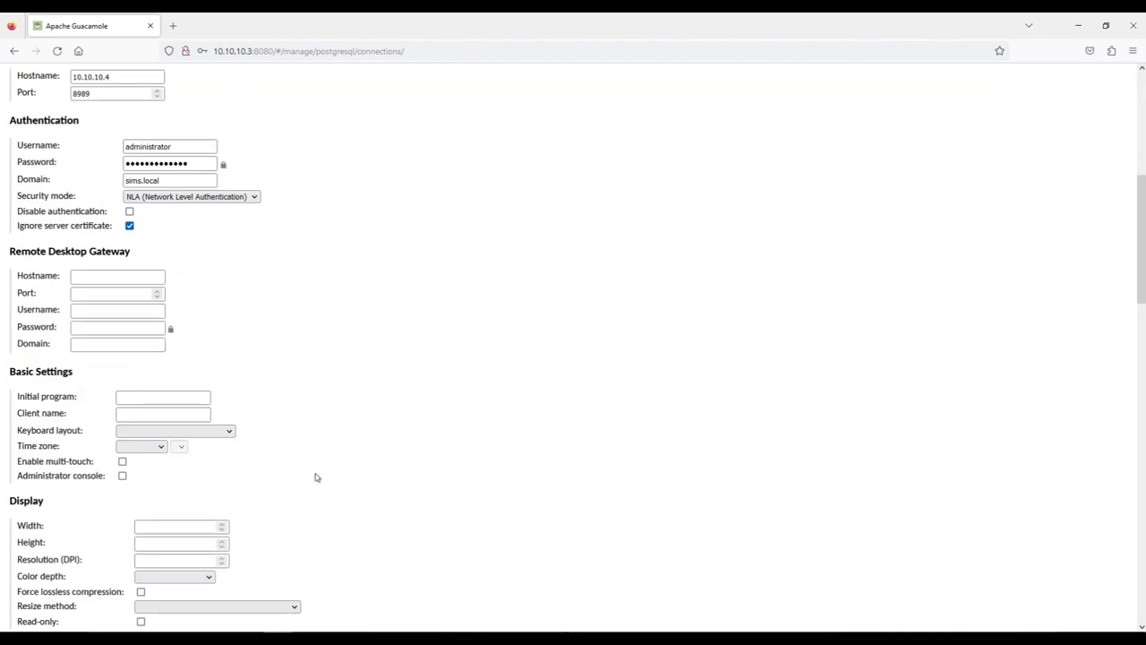
drag(29, 256, 122, 257)
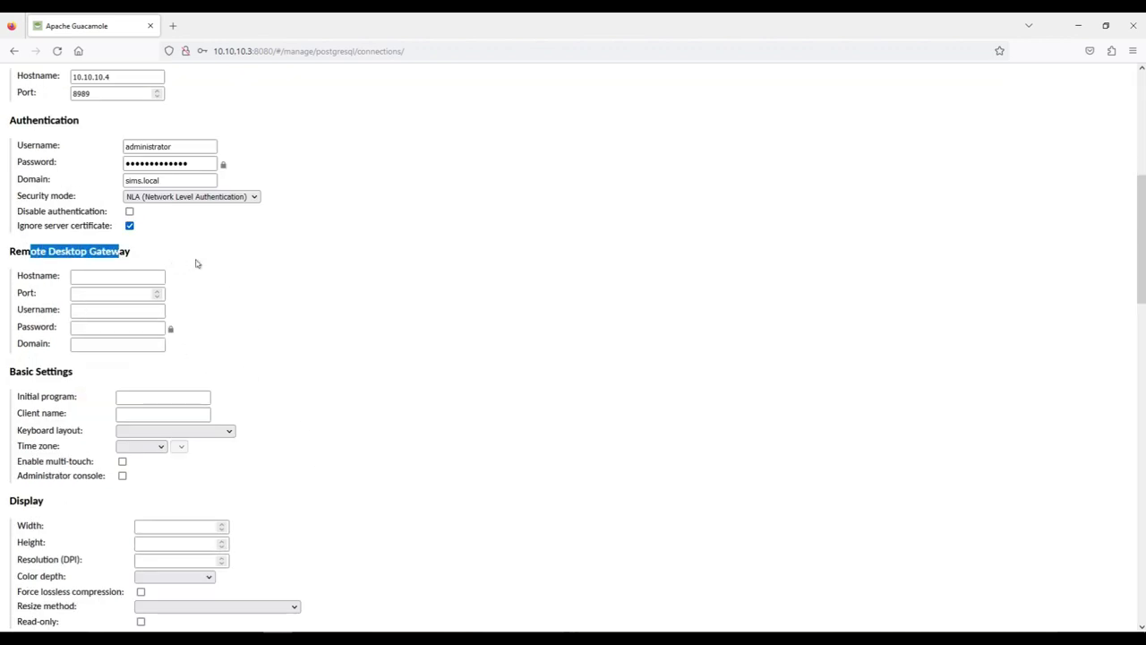
click(240, 272)
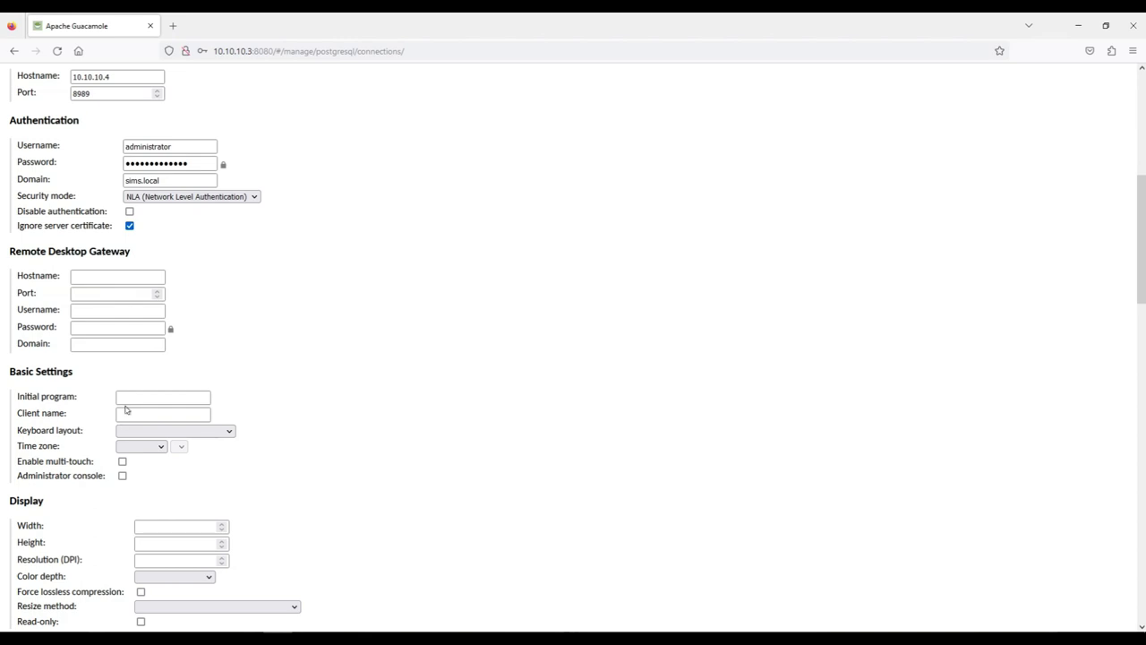
scroll(126, 408, down, 5)
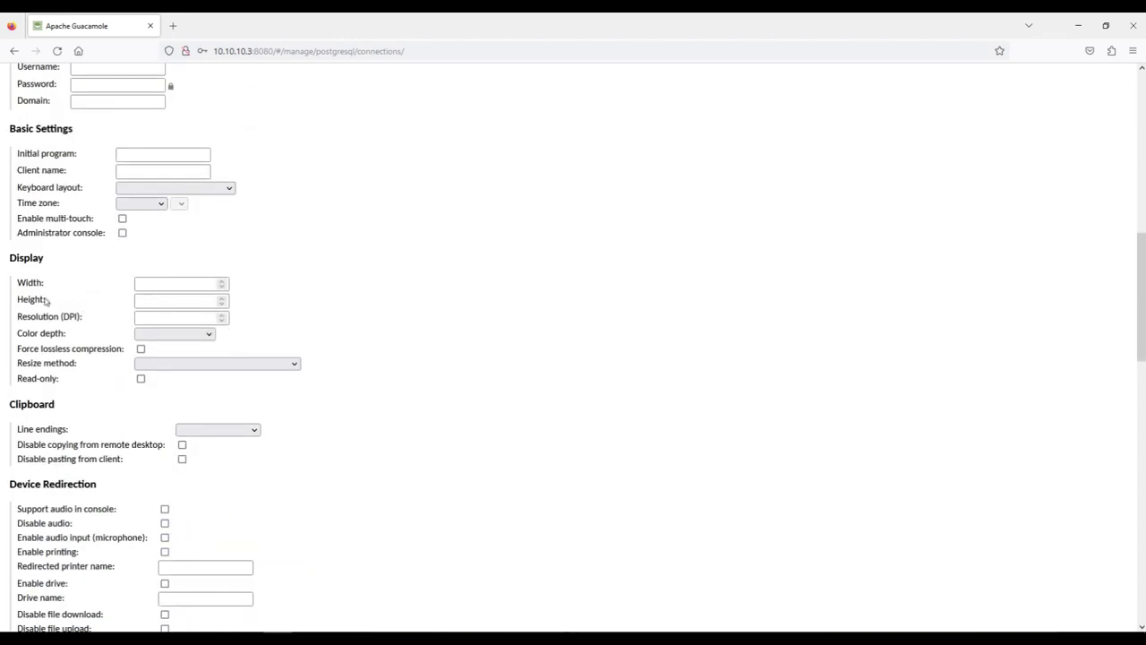
click(170, 364)
click(108, 361)
click(171, 335)
click(430, 402)
Scroll to the bottom of the form and save the windows pc connection
scroll(224, 456, down, 2)
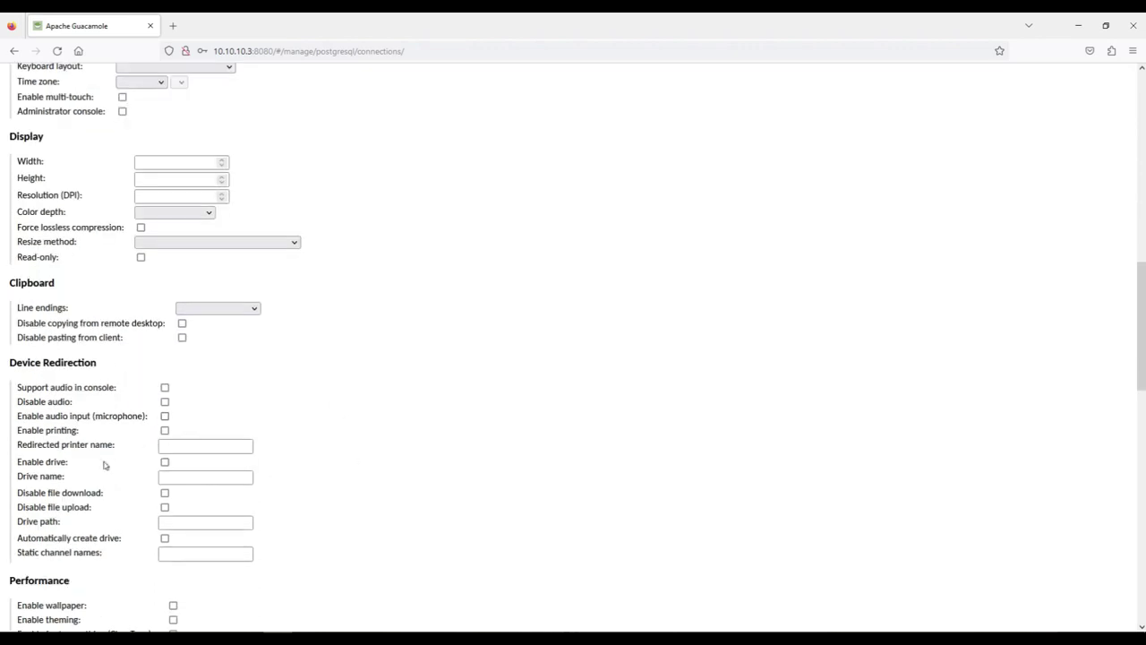
scroll(104, 463, down, 2)
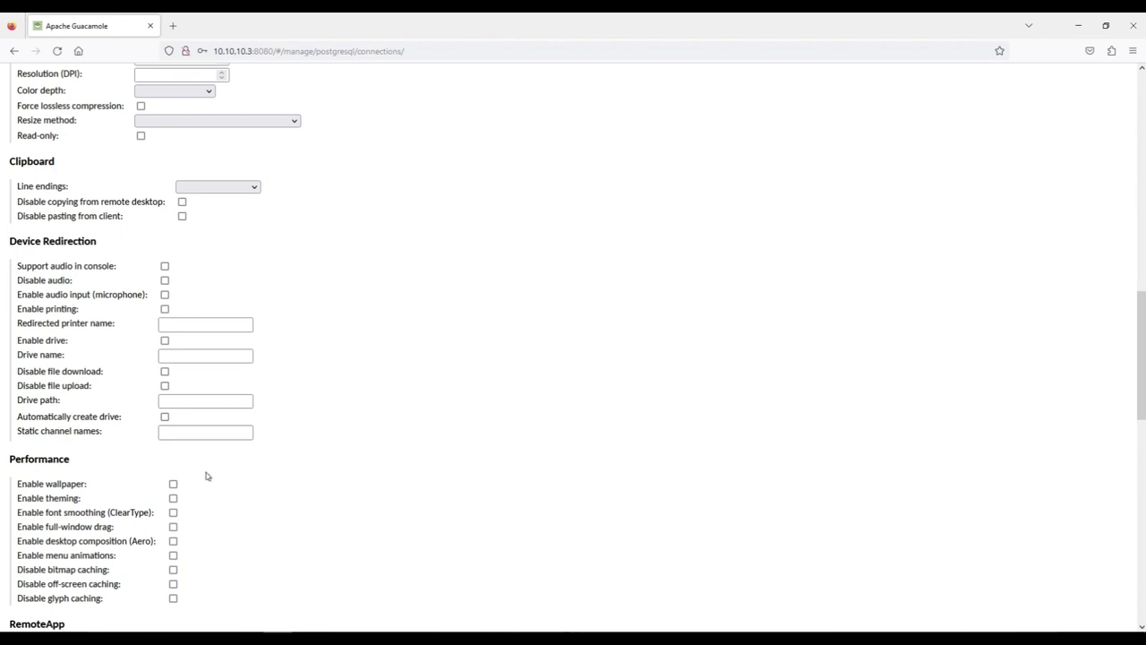
scroll(250, 503, down, 3)
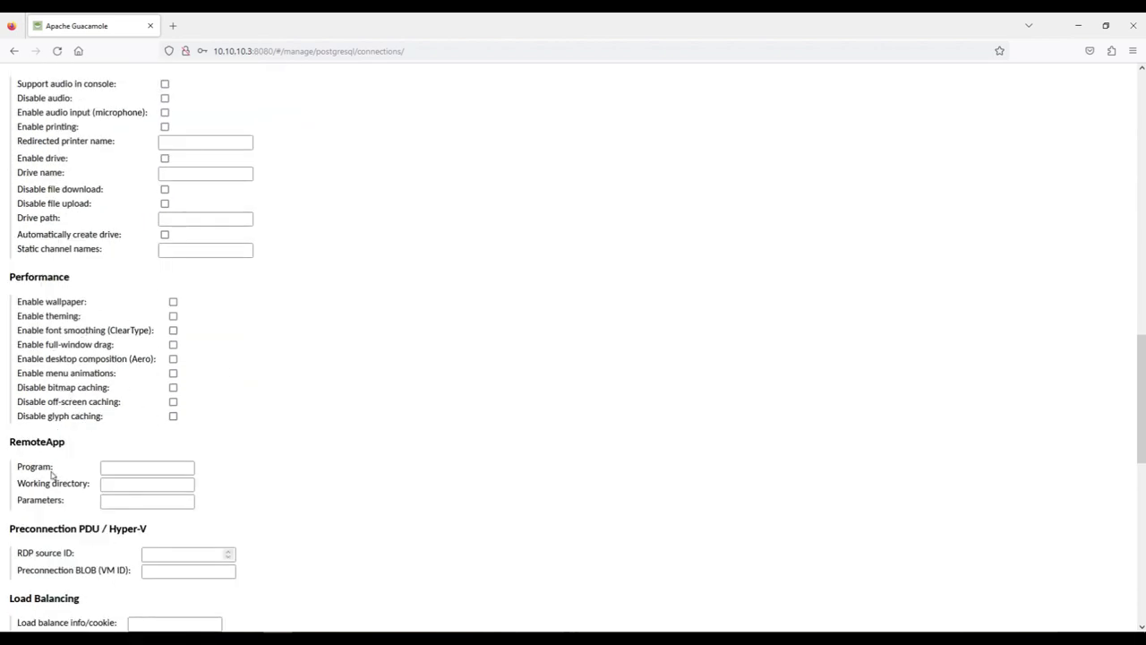
scroll(97, 459, down, 8)
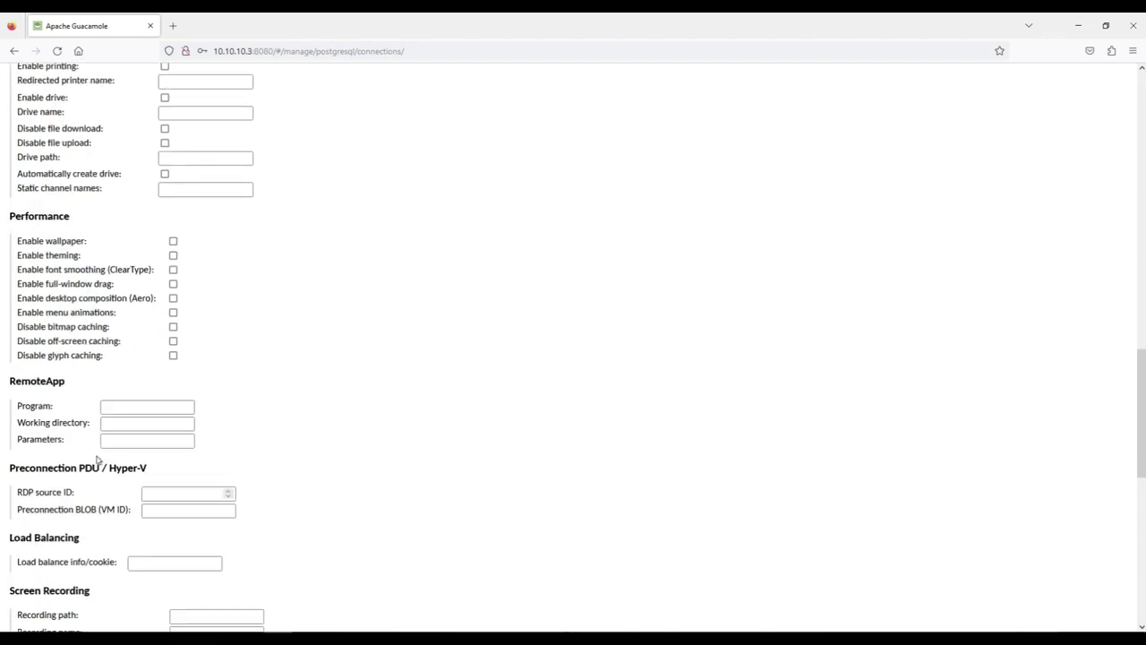
scroll(97, 460, down, 3)
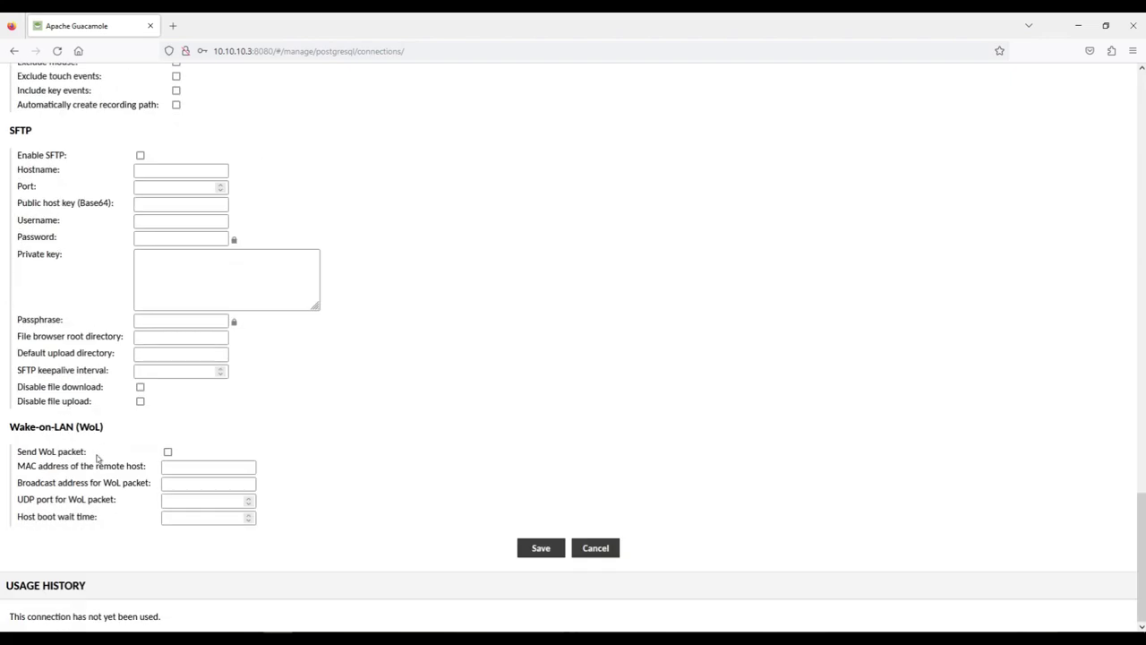
click(548, 549)
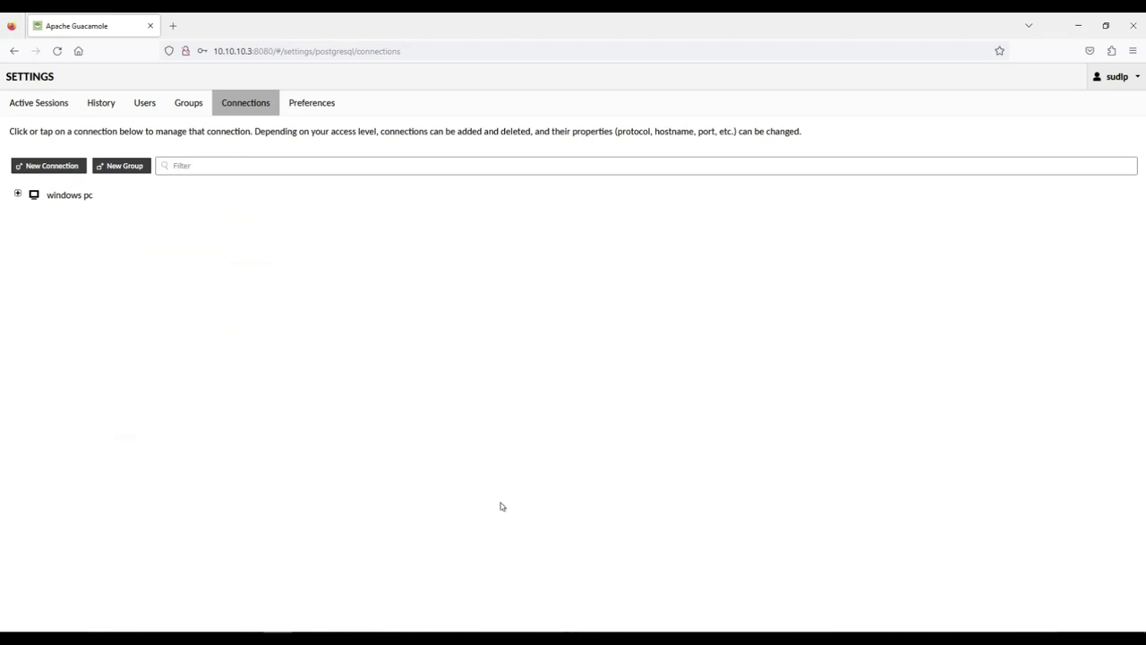
Connect to windows pc from the Home page and accept the legal notice
click(17, 193)
click(1128, 81)
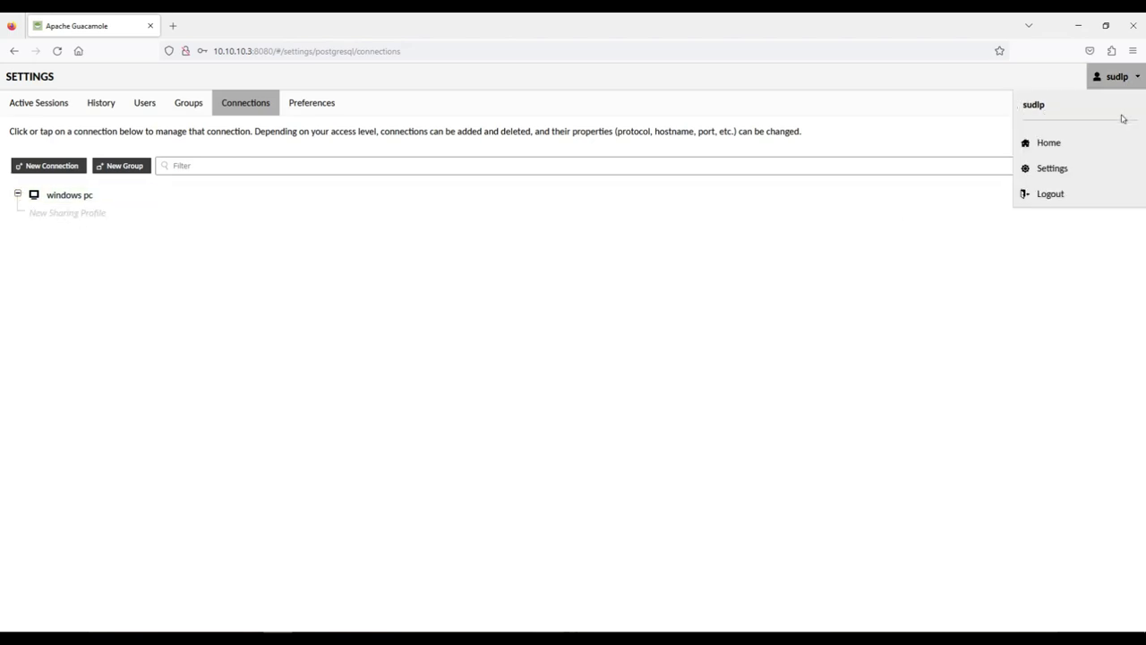
click(1062, 143)
click(46, 199)
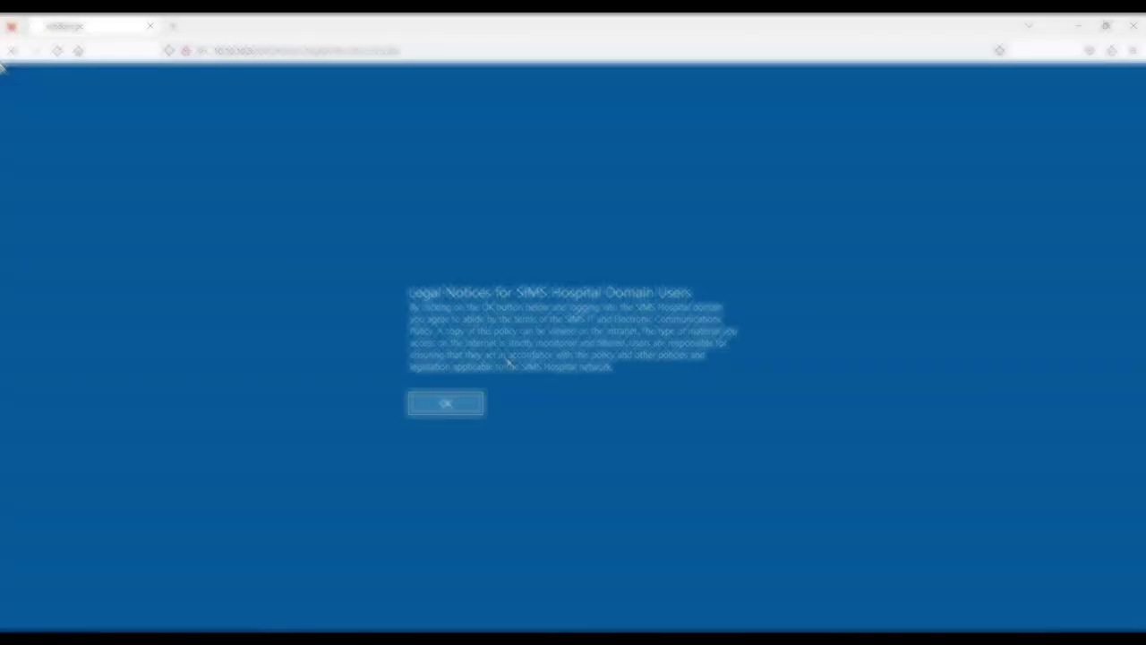
click(447, 404)
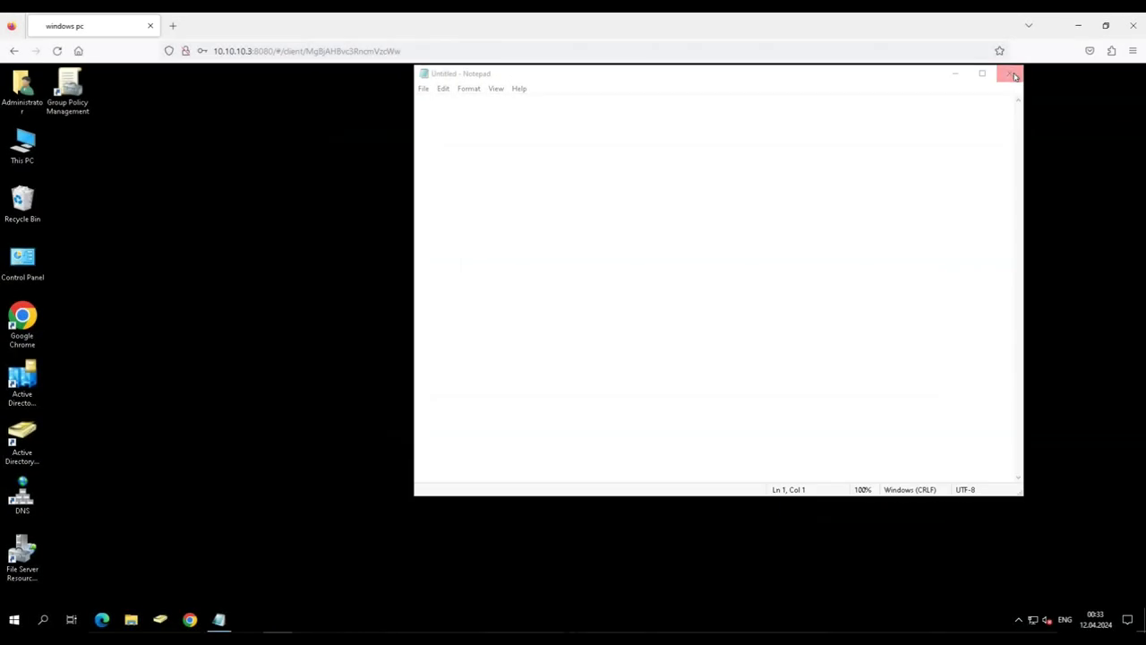
Close Notepad on the remote desktop and refresh the desktop several times
click(1010, 74)
right_click(316, 205)
click(363, 240)
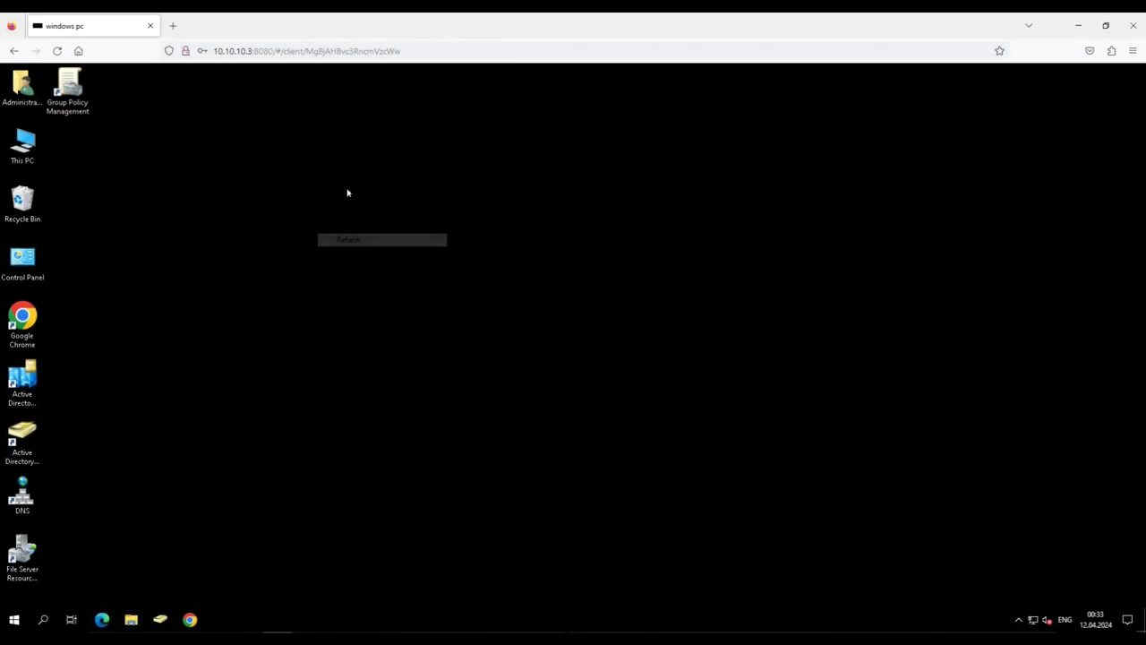
right_click(348, 190)
click(389, 225)
right_click(351, 205)
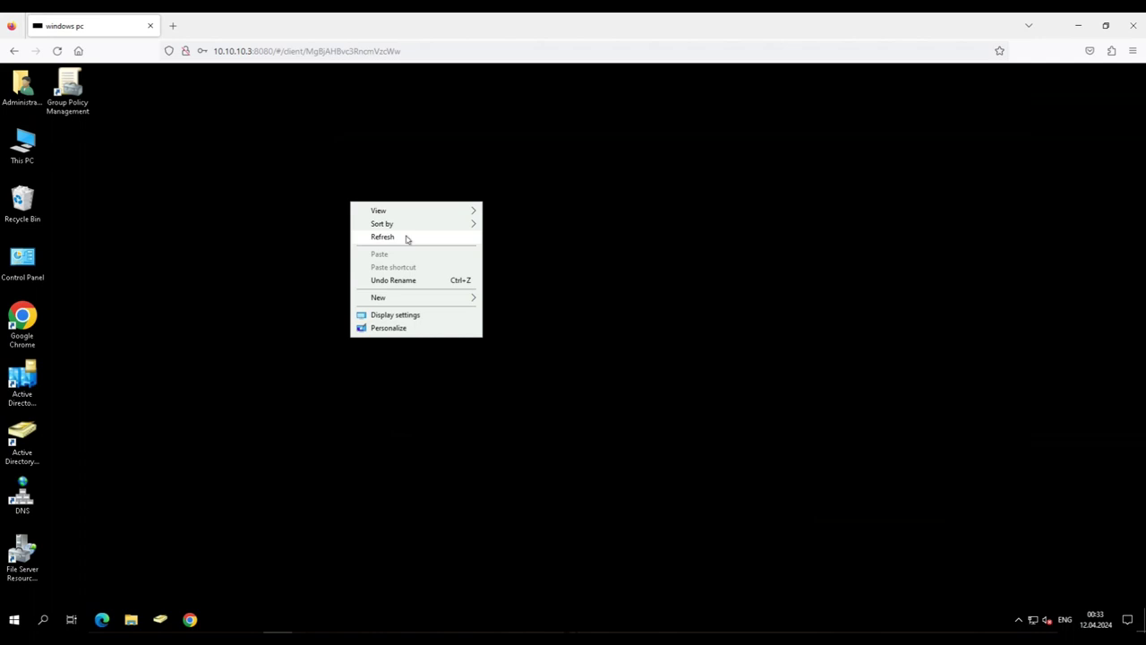
click(478, 236)
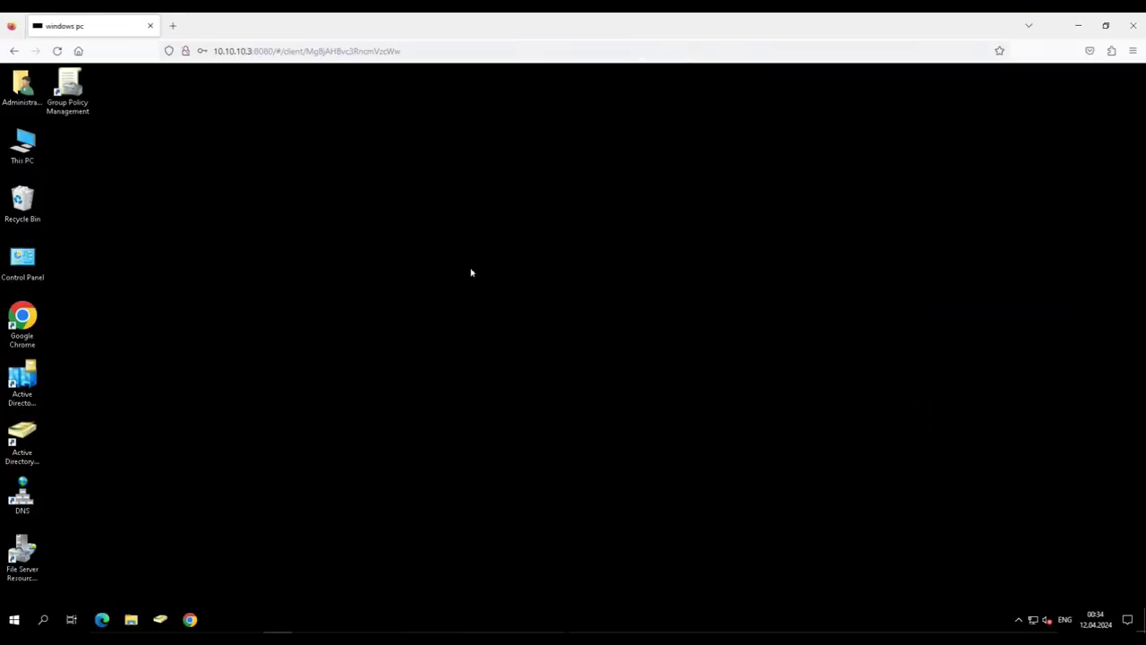
right_click(471, 272)
click(471, 272)
Leave the remote session for the Guacamole home page and open the account menu
click(16, 618)
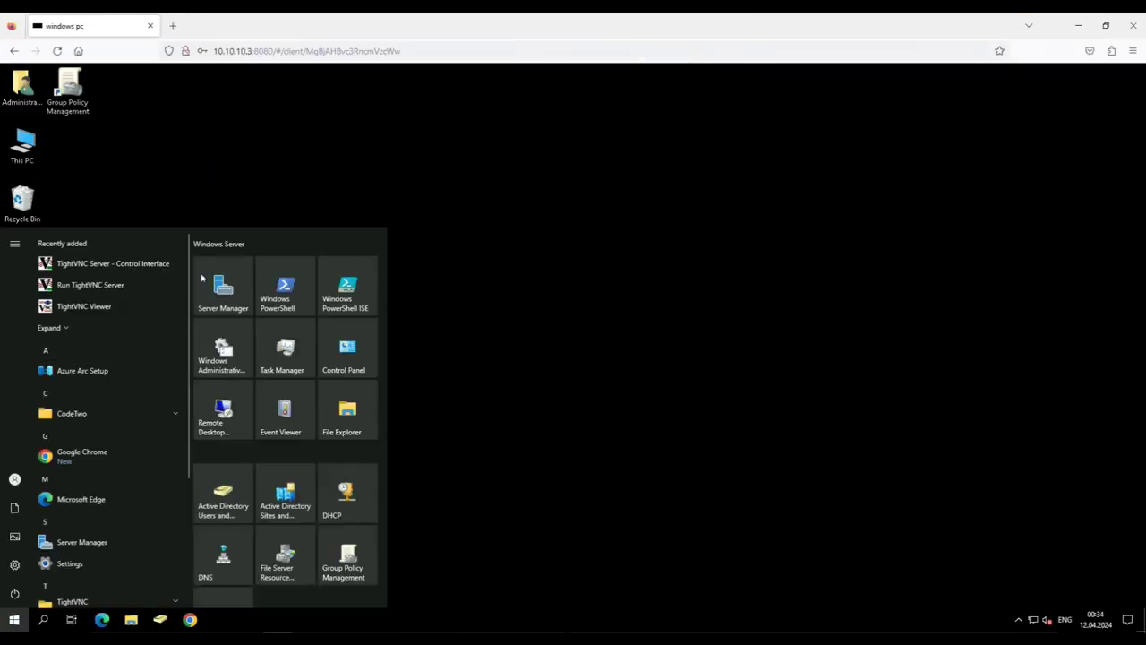
click(597, 286)
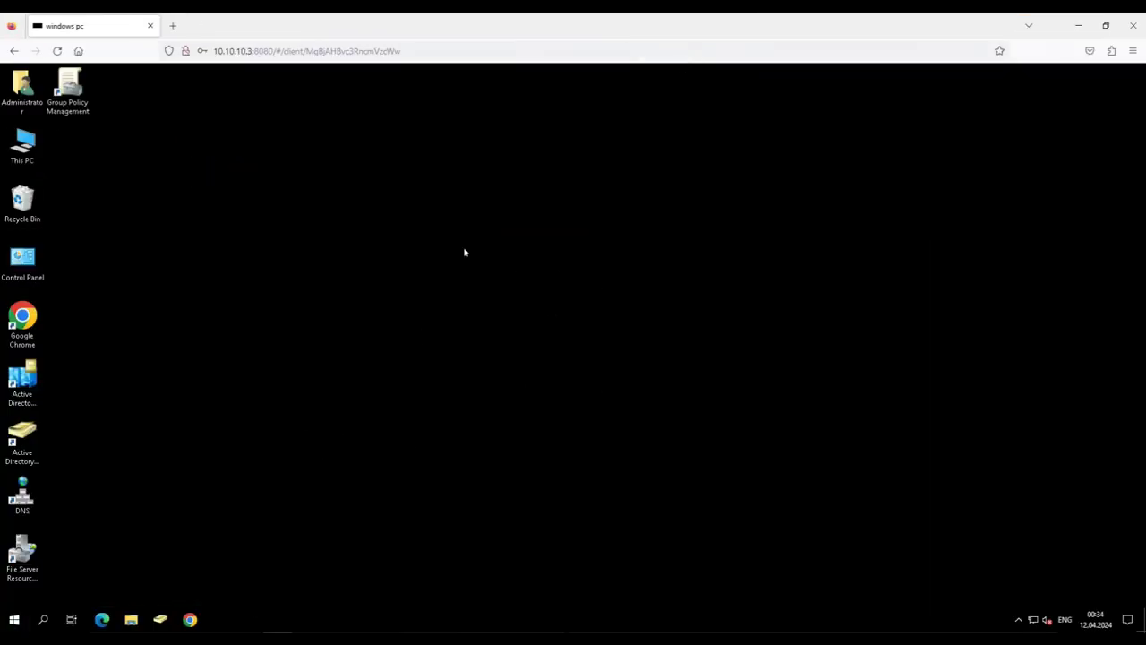
click(14, 50)
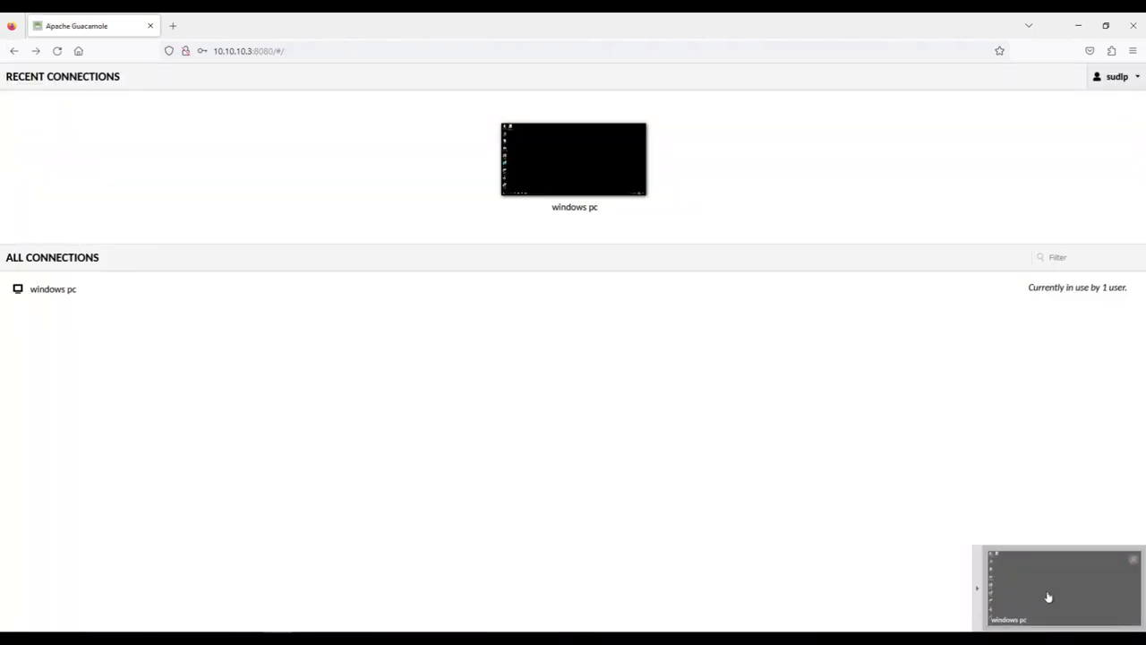
click(1133, 559)
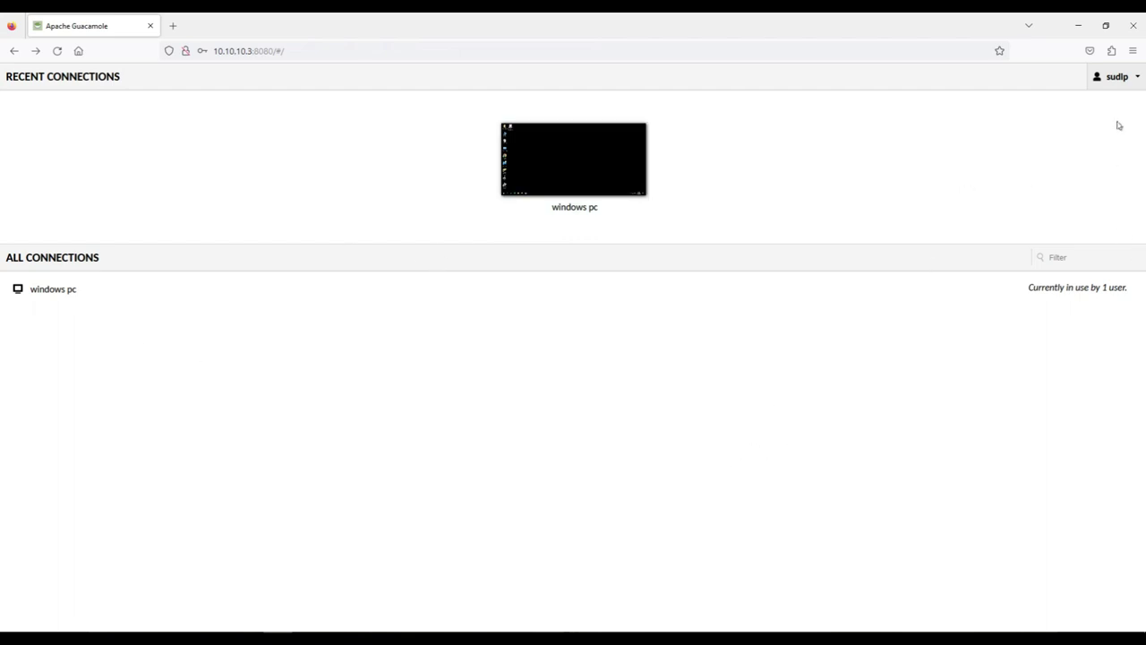
click(1131, 82)
Start a new connection from the Connections settings page
click(1038, 168)
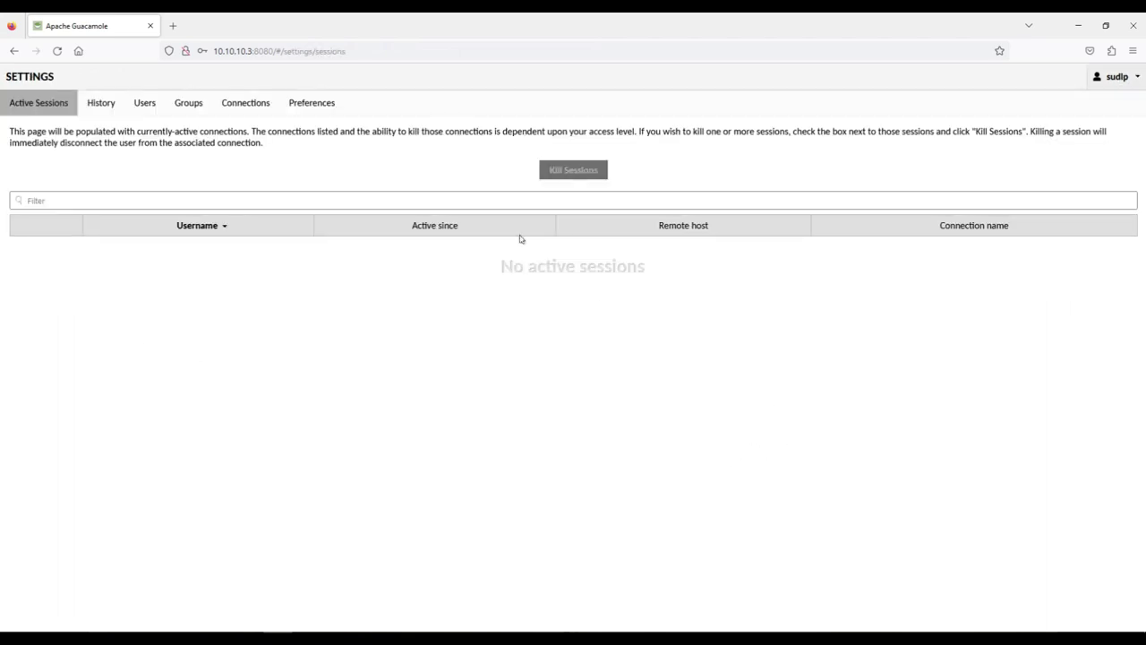
click(245, 103)
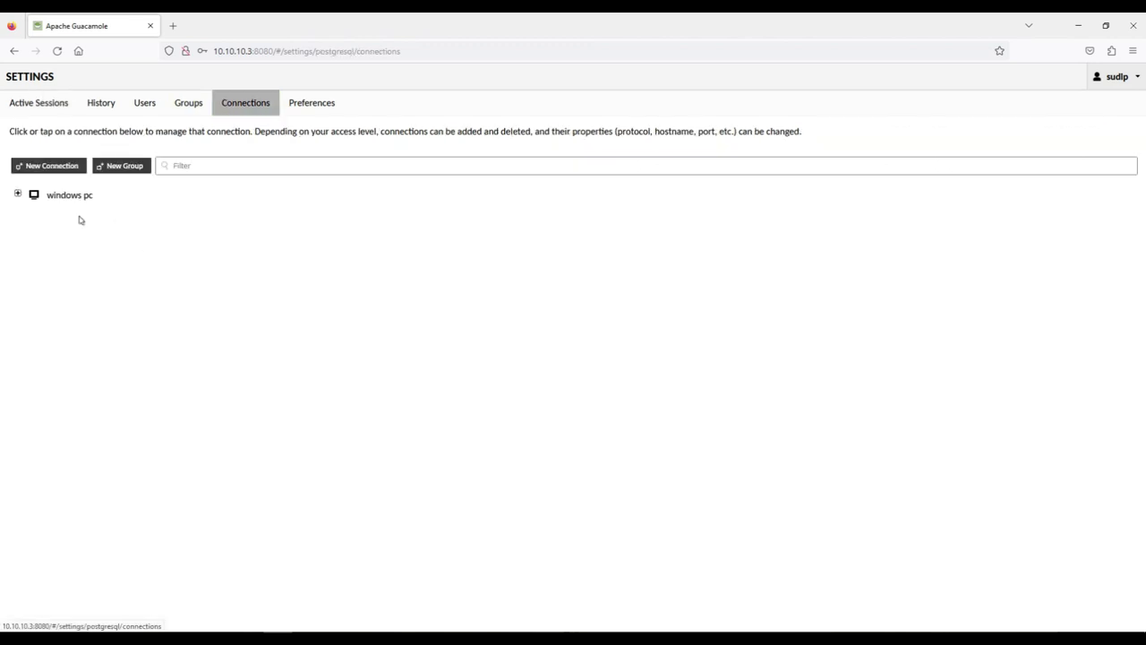
click(69, 167)
click(124, 107)
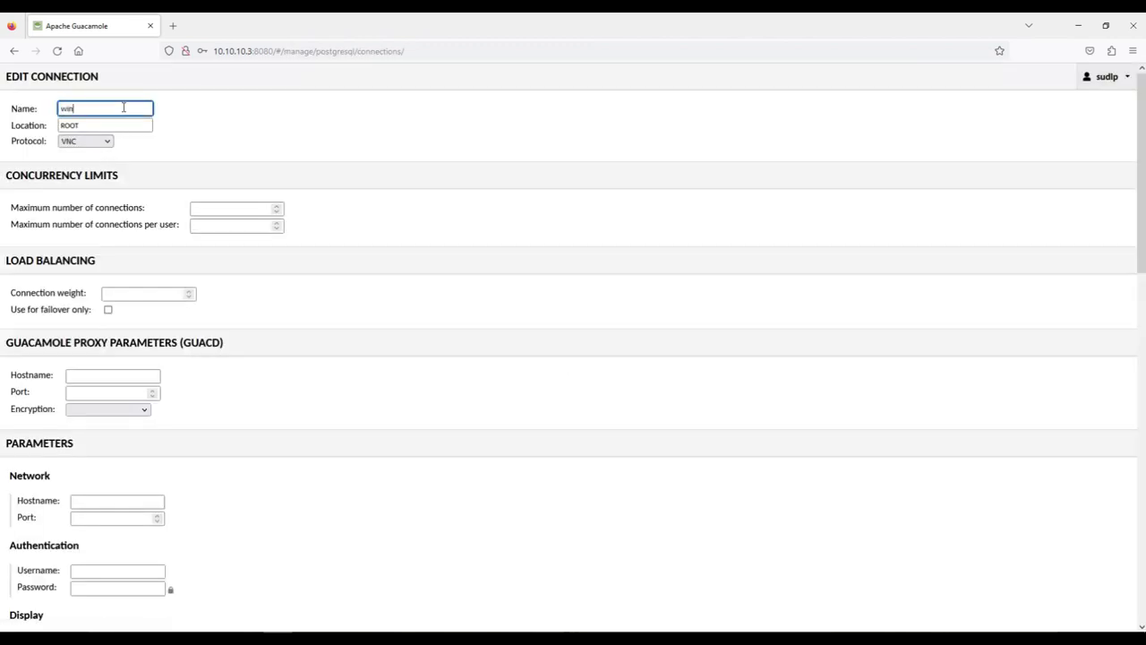
key(Tab)
key(Tab)
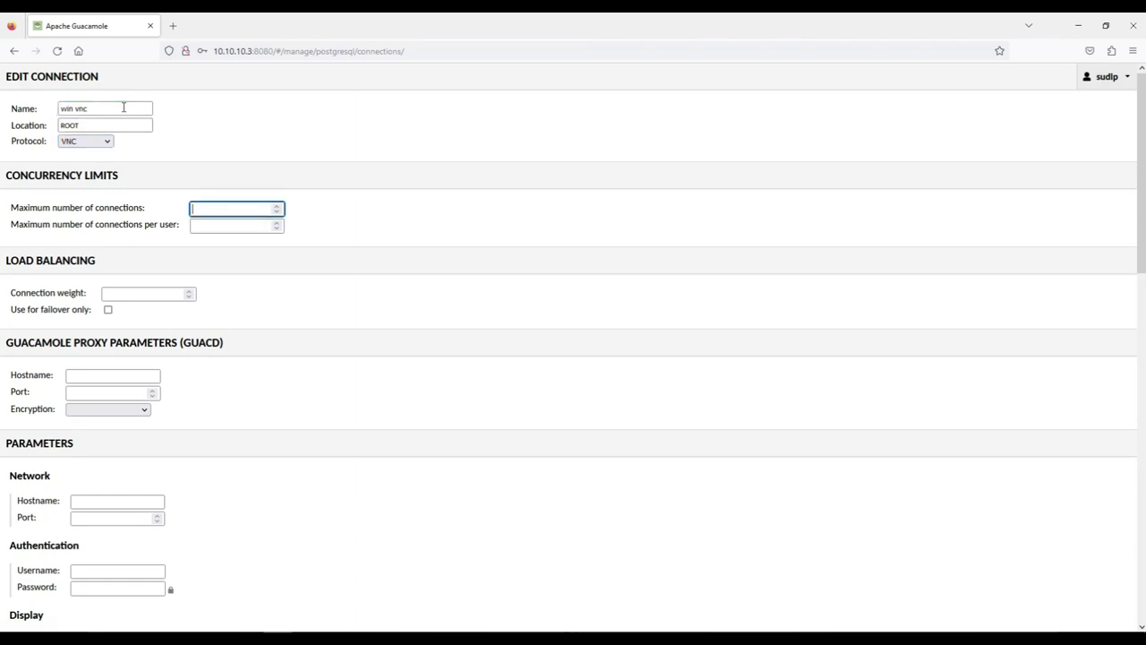
key(Tab)
key(Tab)
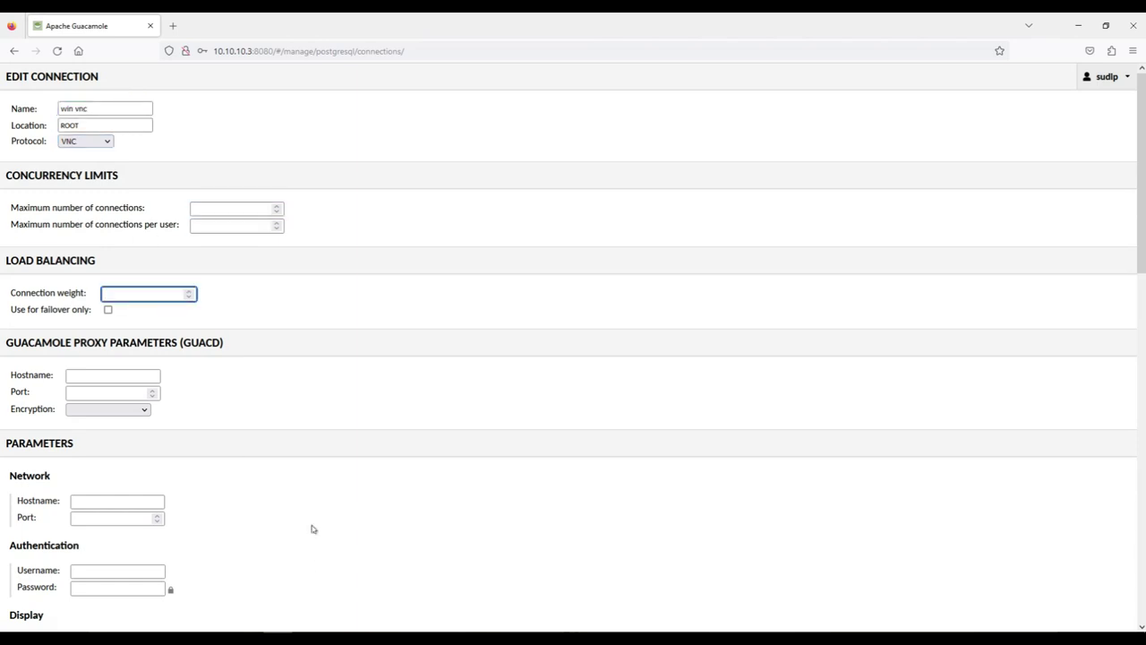
Set the new connection's hostname to 10.10.10.9 and port to 5900
scroll(256, 445, down, 3)
click(150, 378)
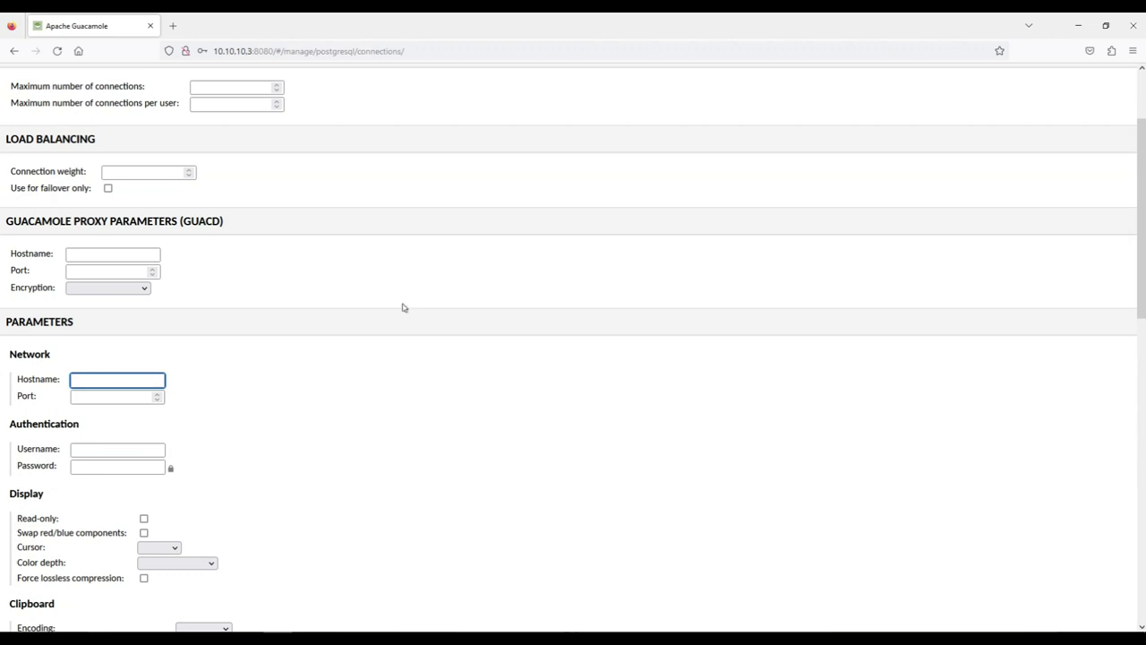
text(10.10.10.9)
key(Tab)
text(5900)
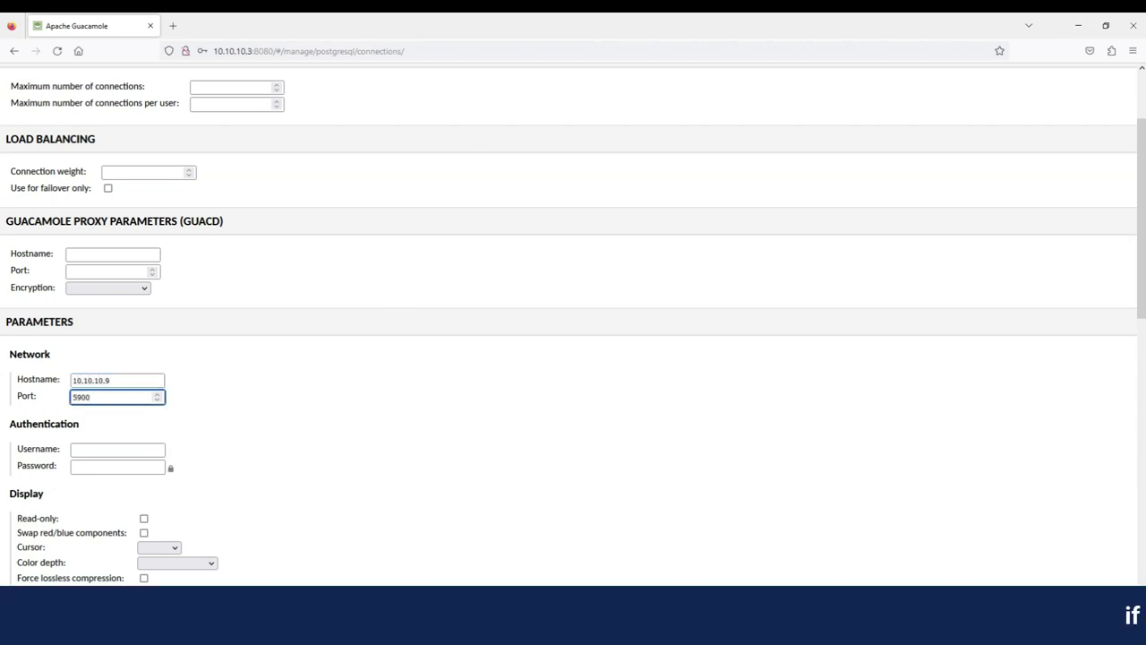
click(307, 408)
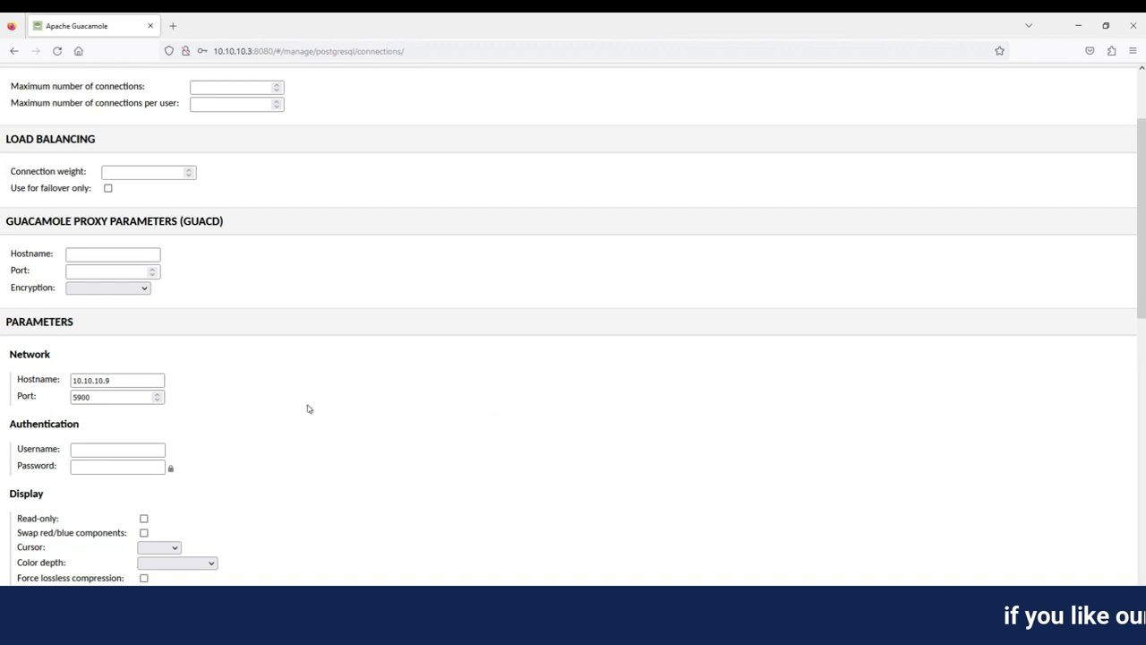
double_click(98, 397)
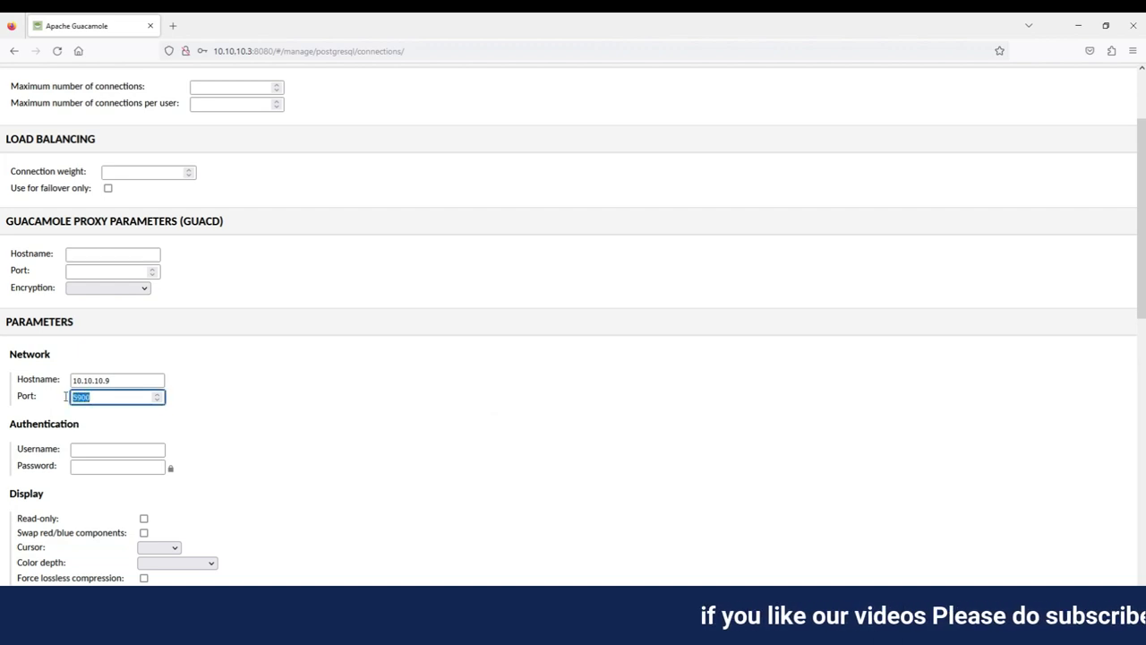
click(253, 419)
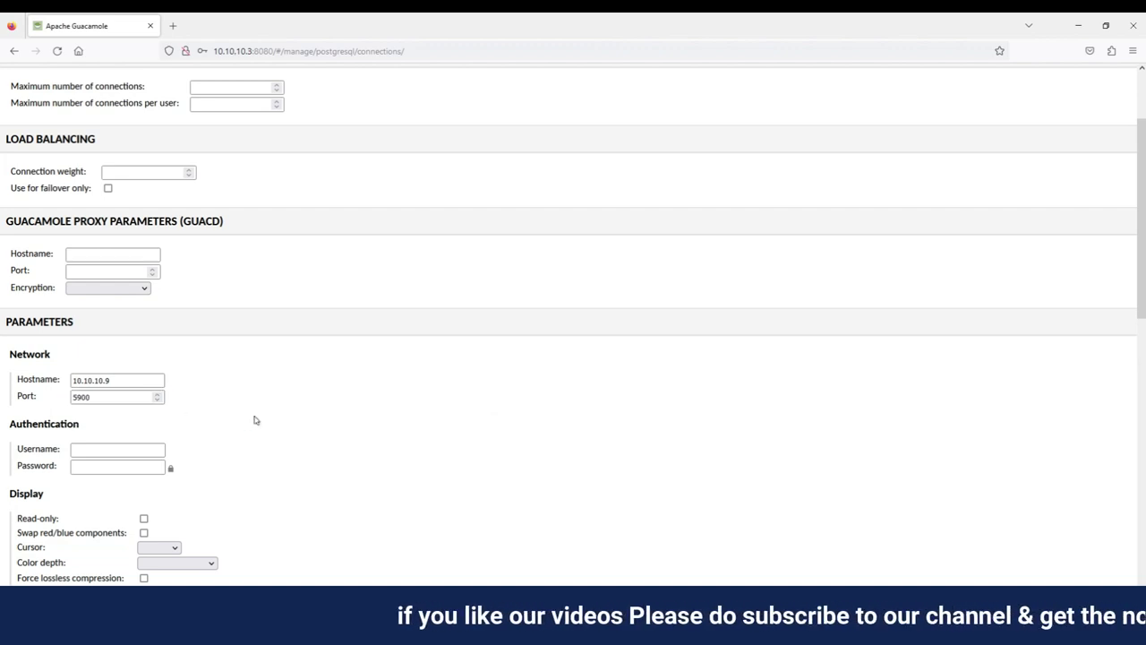
Scroll past the login, SFTP, audio and Wake-on-LAN sections, leaving them blank
scroll(273, 459, down, 2)
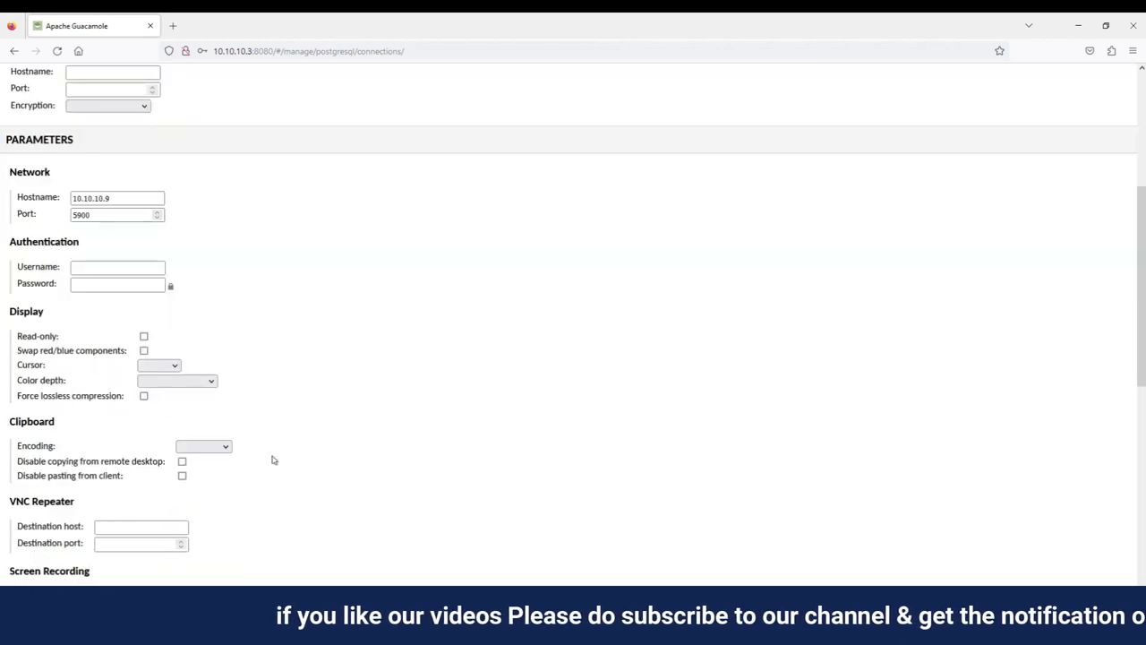
click(102, 267)
click(102, 284)
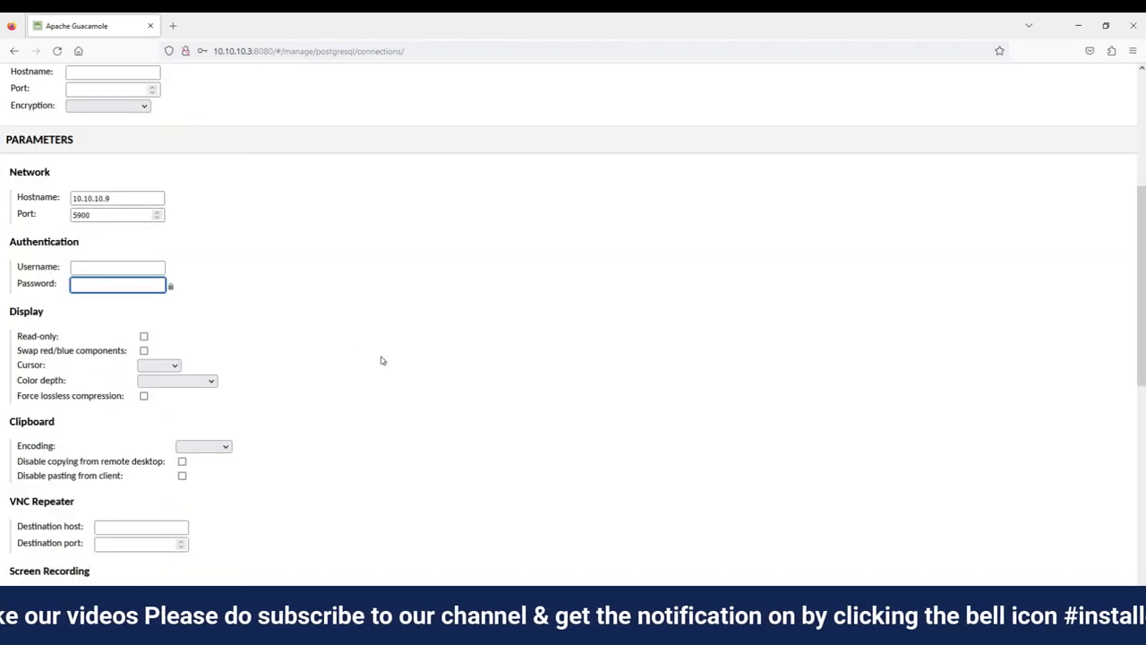
scroll(381, 358, down, 2)
scroll(380, 356, down, 1)
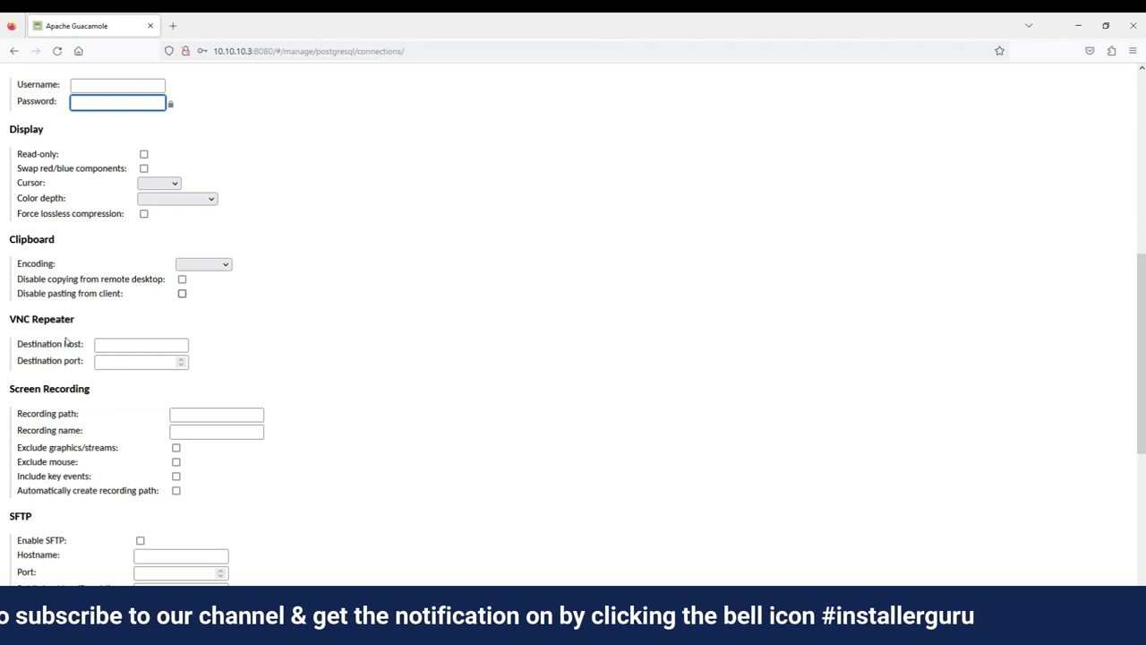
scroll(105, 466, down, 2)
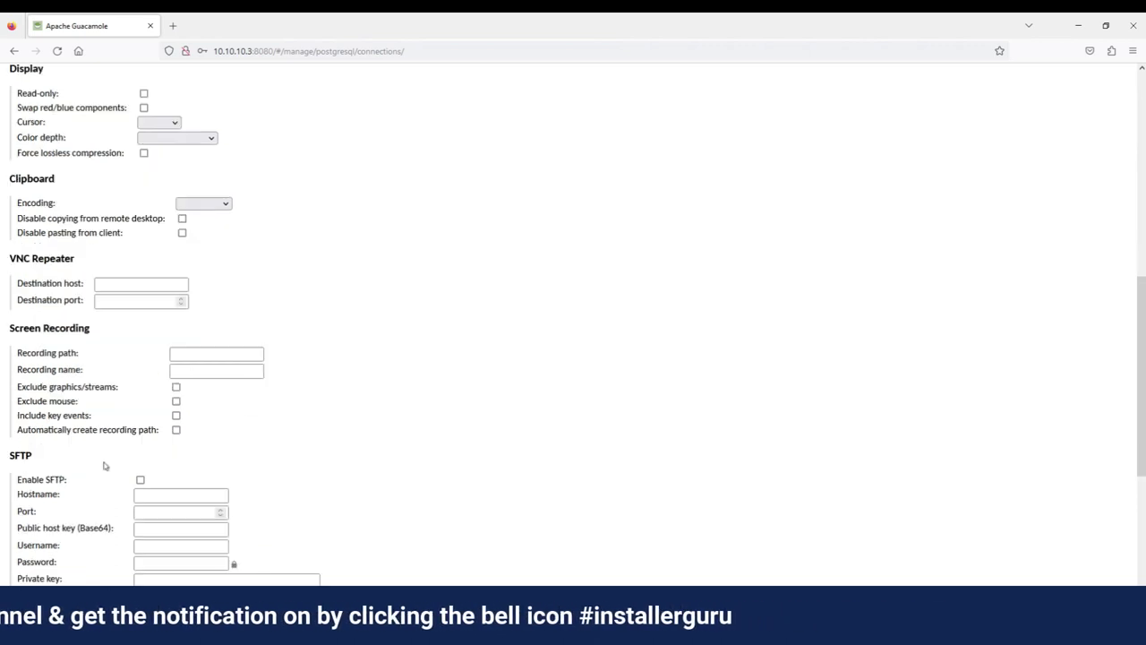
scroll(107, 431, down, 5)
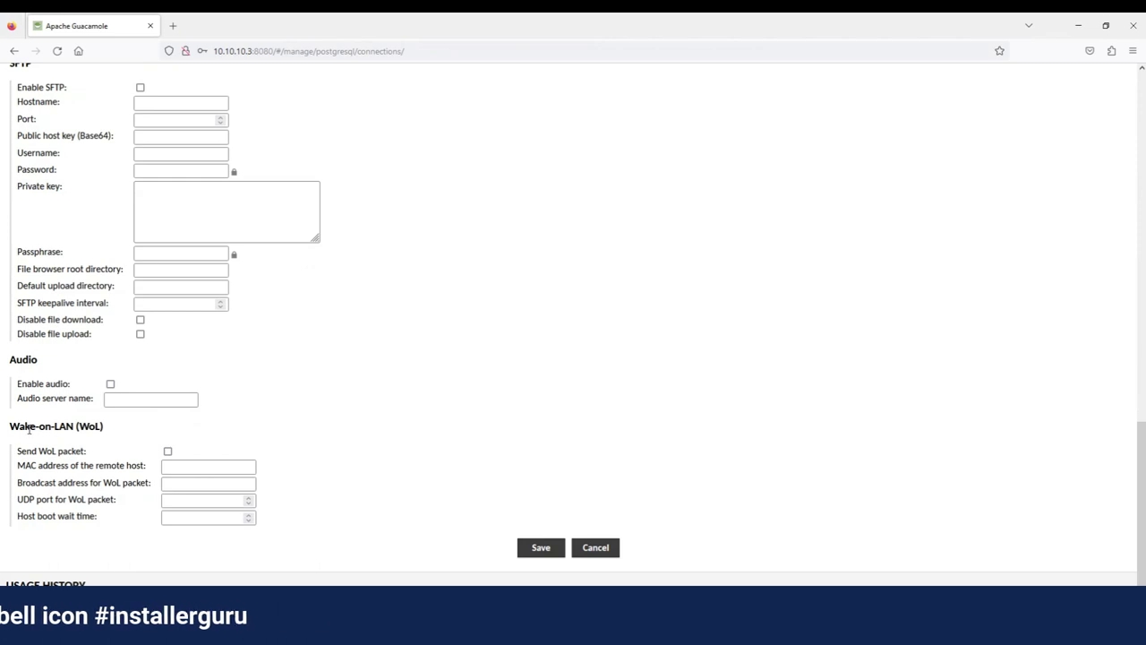
drag(29, 426, 103, 427)
click(82, 534)
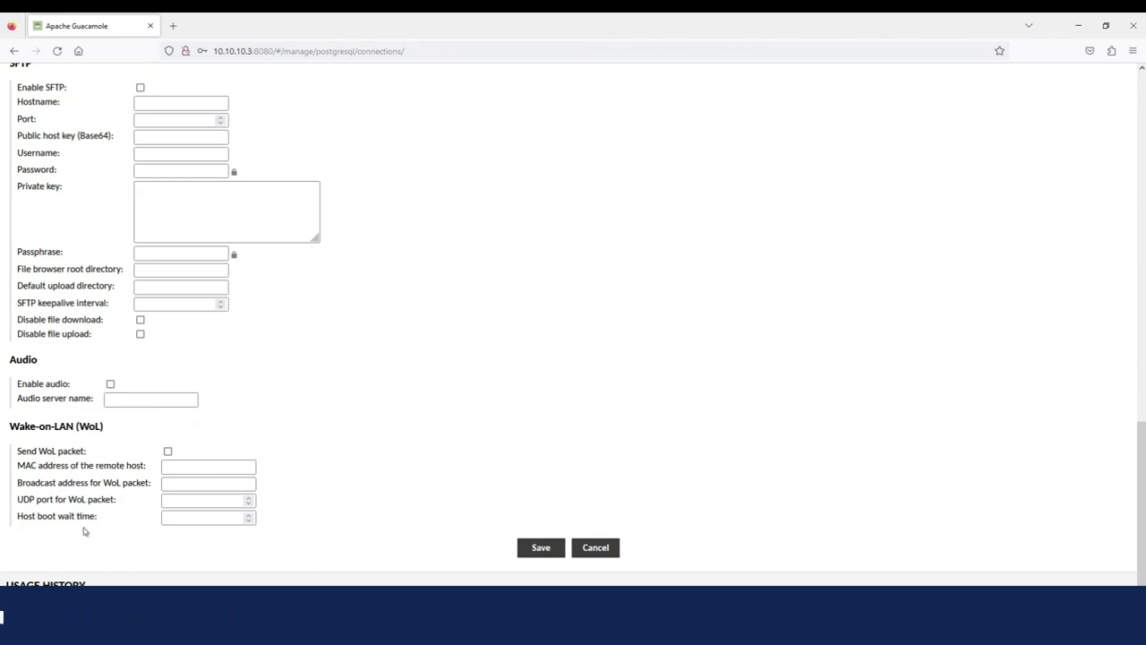
scroll(179, 453, up, 1)
scroll(178, 452, up, 2)
scroll(179, 439, down, 3)
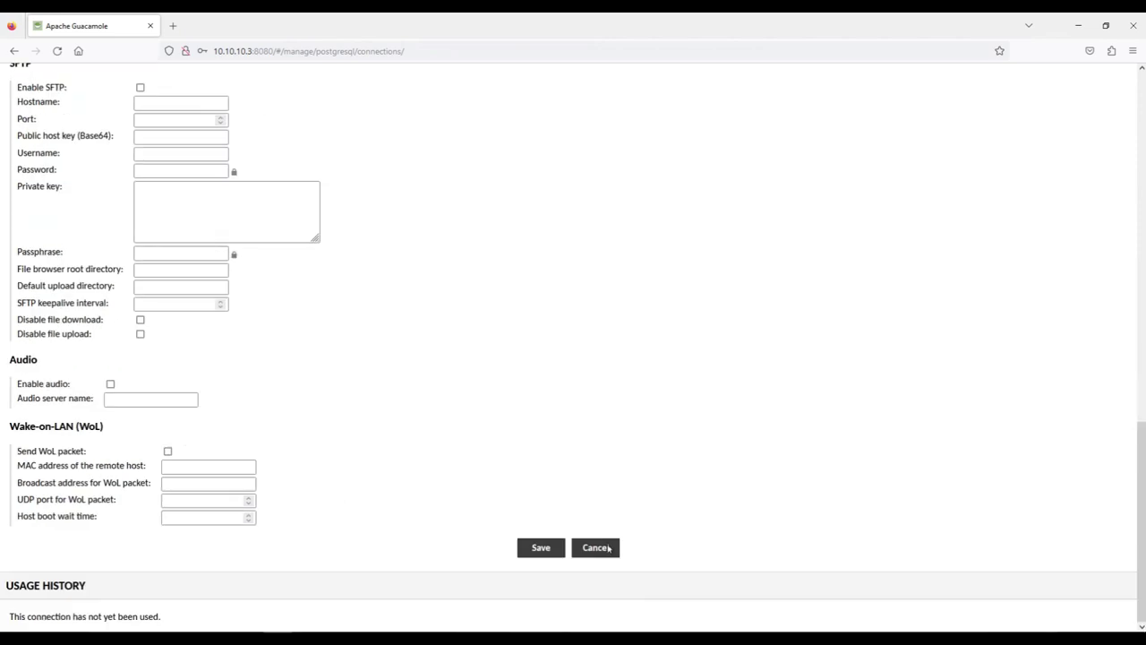
Save the connection and return to the Guacamole home page
click(542, 547)
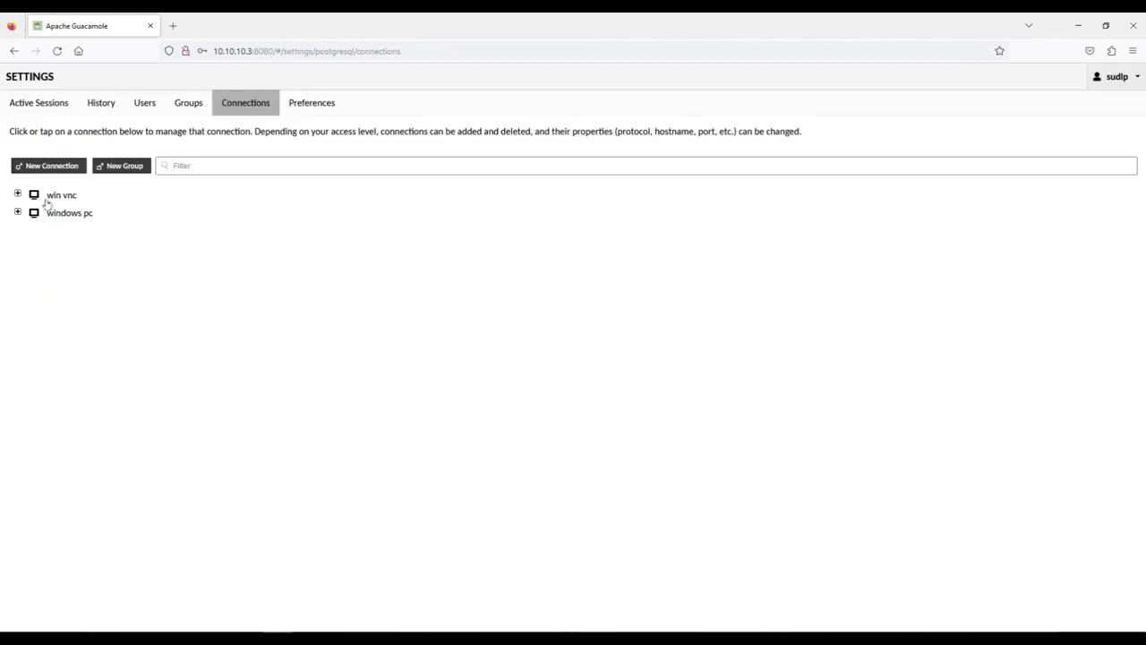
click(1126, 77)
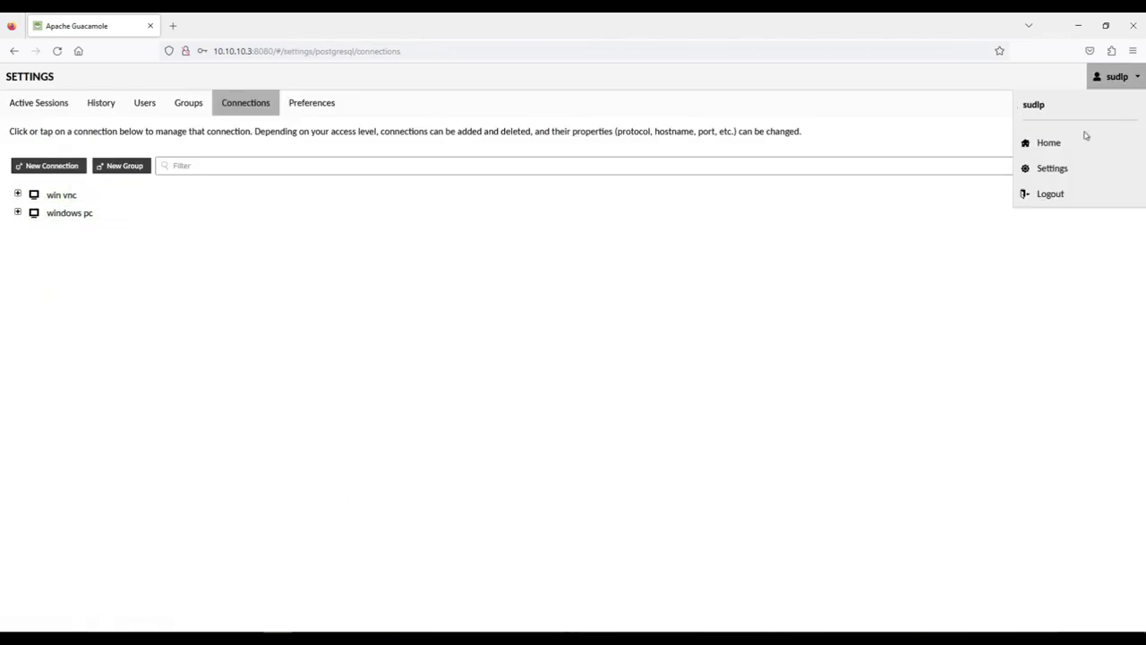
click(1036, 147)
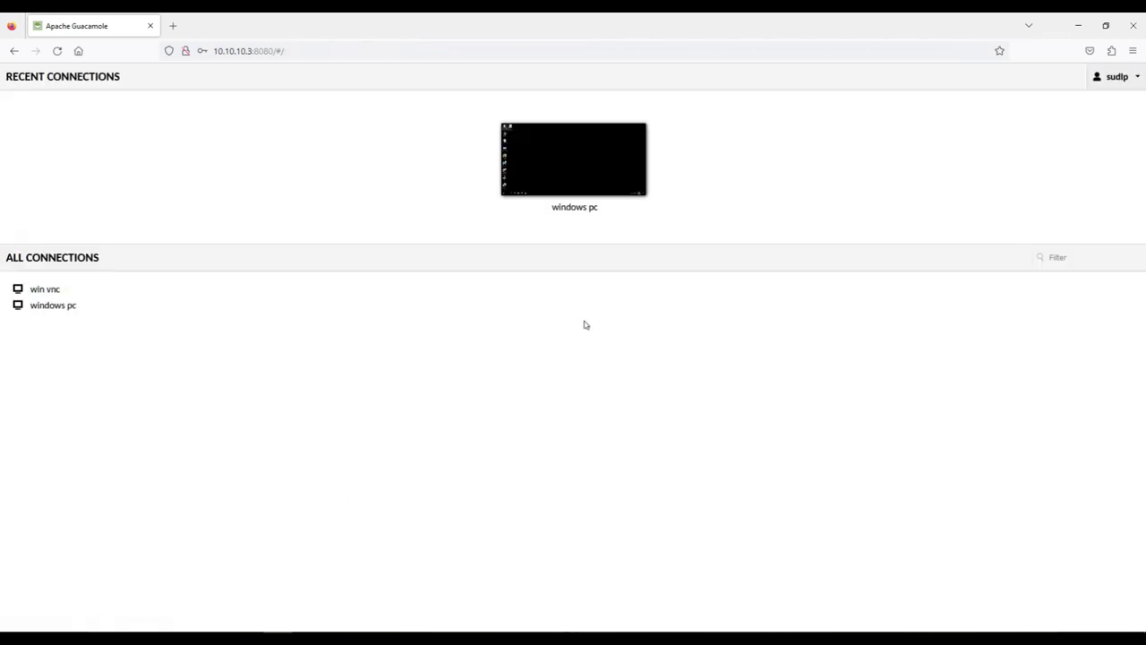
Open win vnc with the VNC password, then go back home and close its preview
click(66, 291)
click(510, 330)
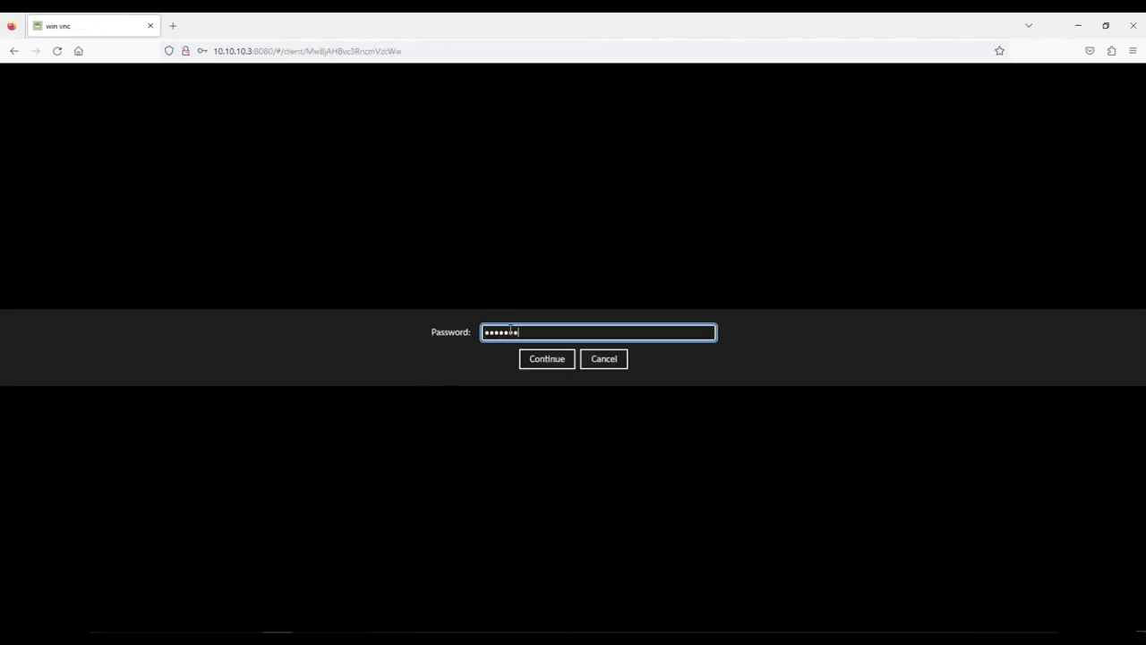
key(Return)
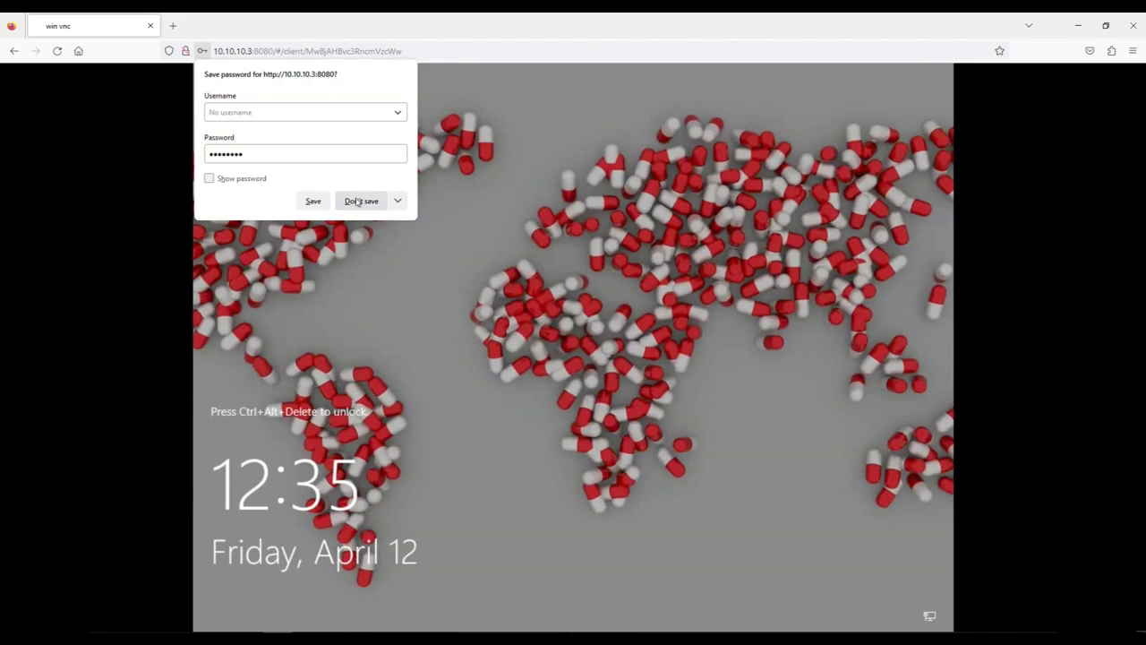
click(362, 200)
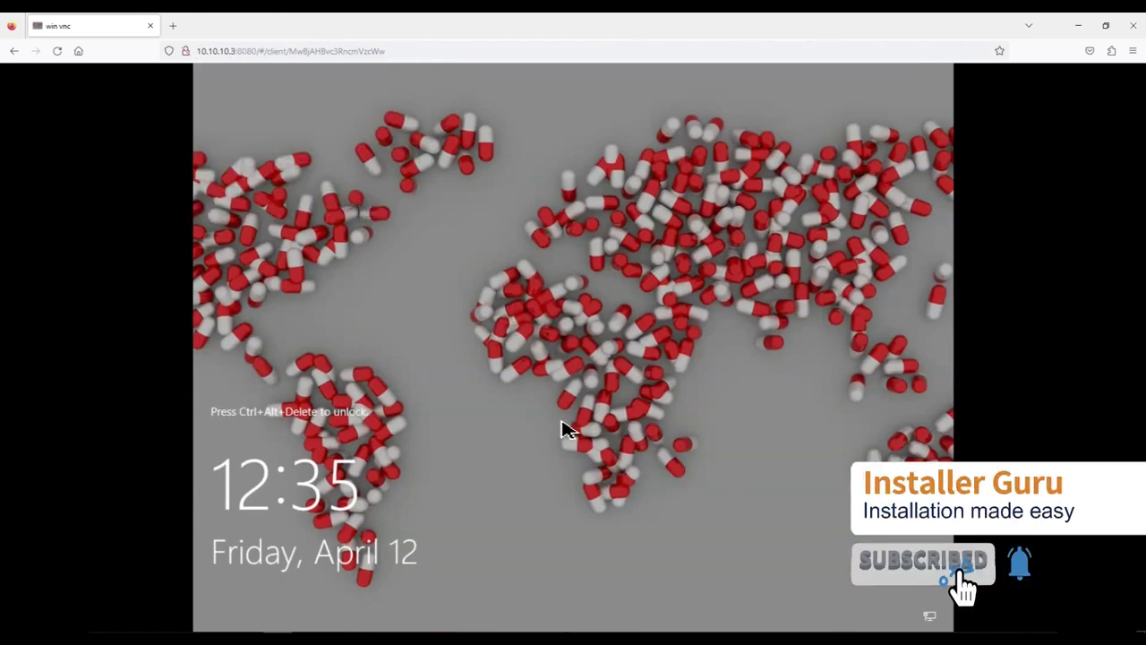
click(14, 50)
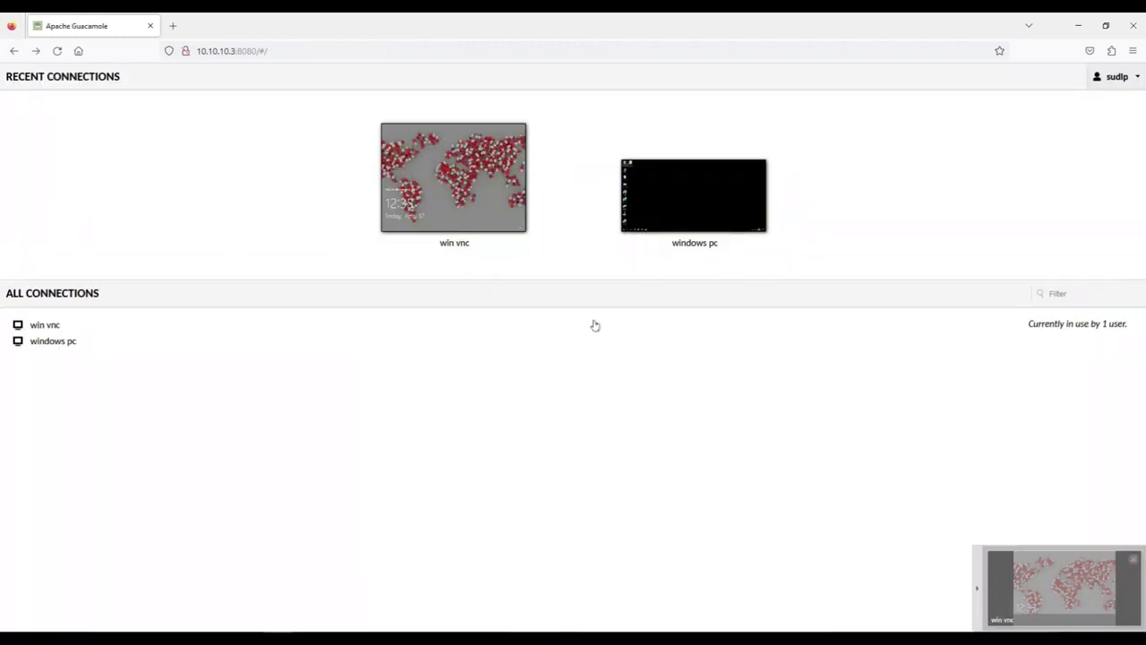
click(1134, 560)
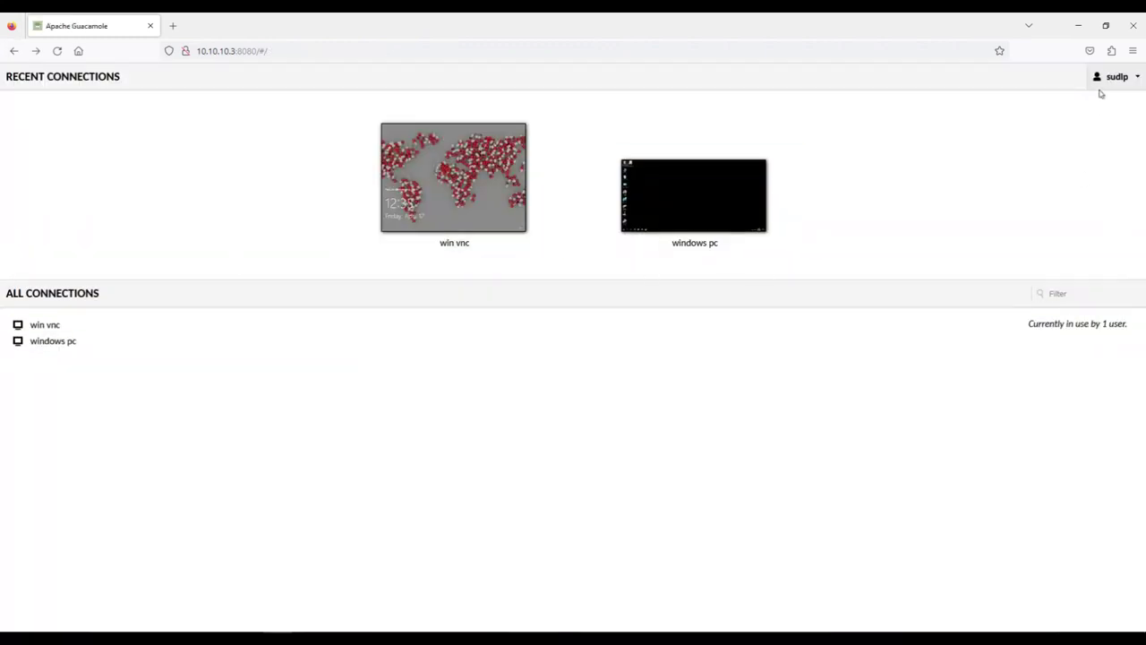
In Preferences, set the display language to English and the default input method to Text input
click(1119, 79)
click(1050, 169)
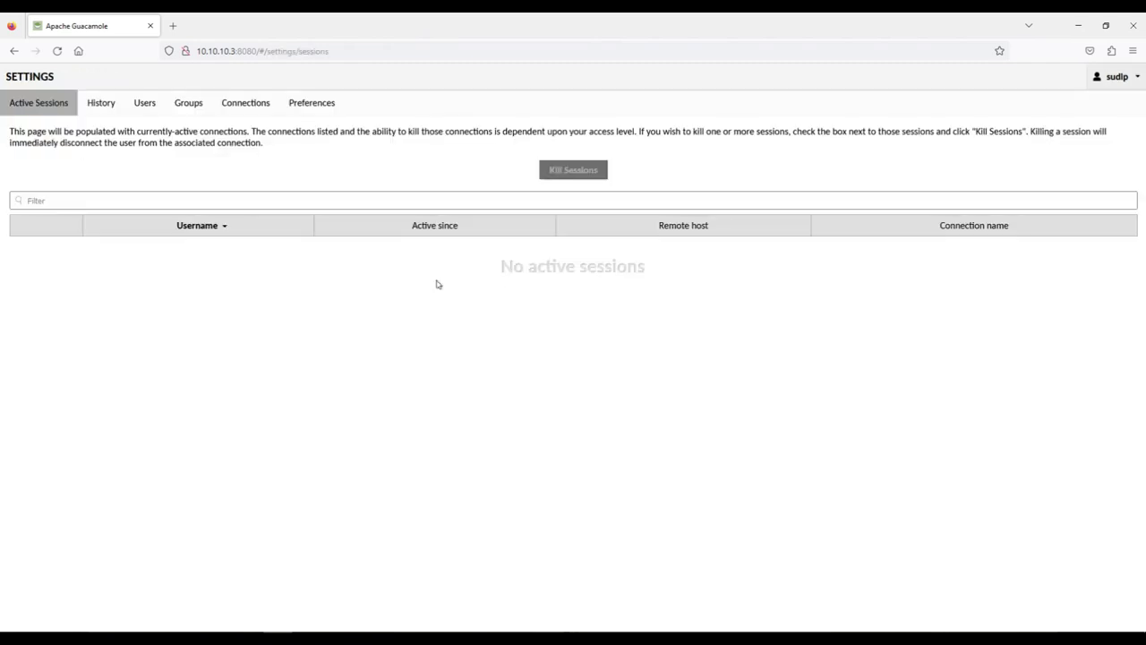
click(315, 104)
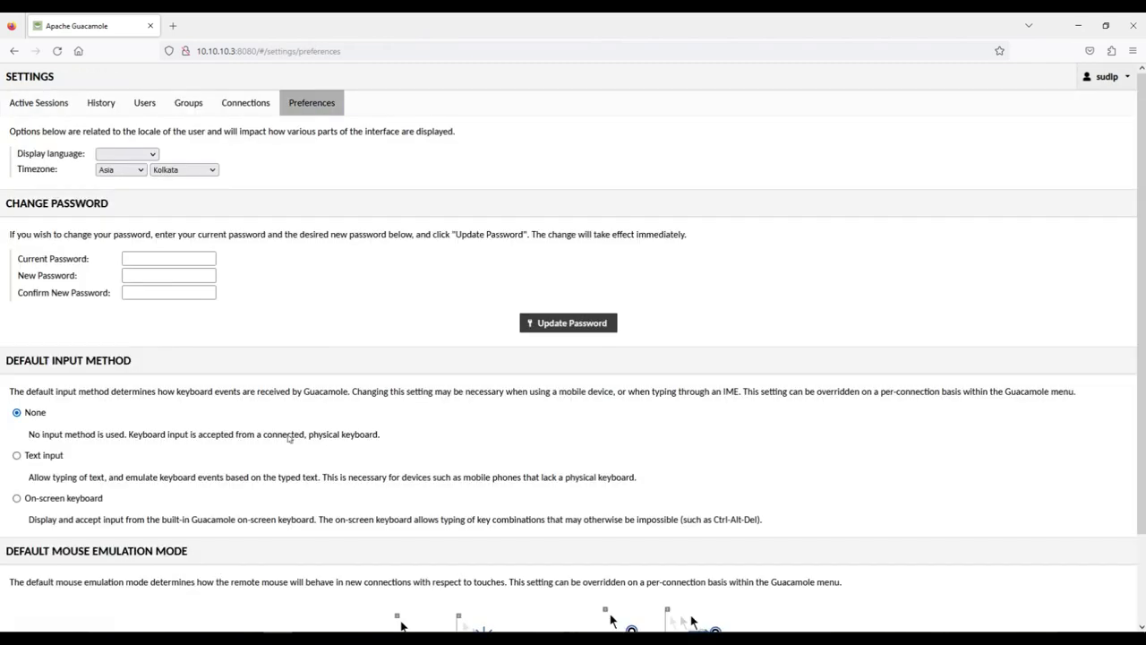
click(133, 155)
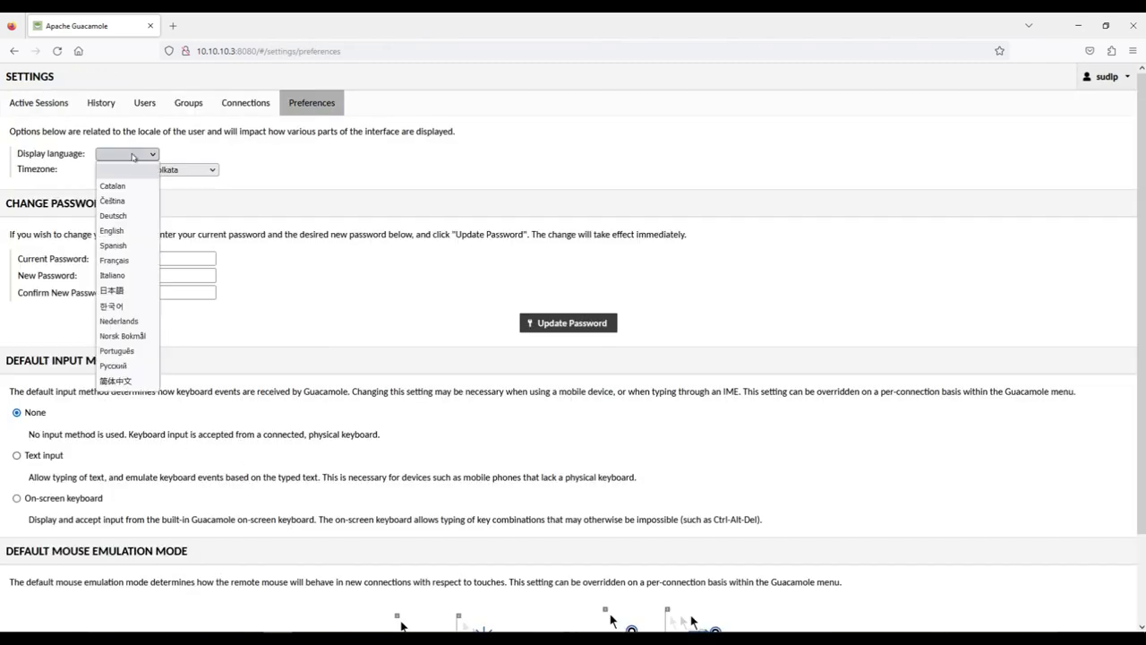
click(126, 231)
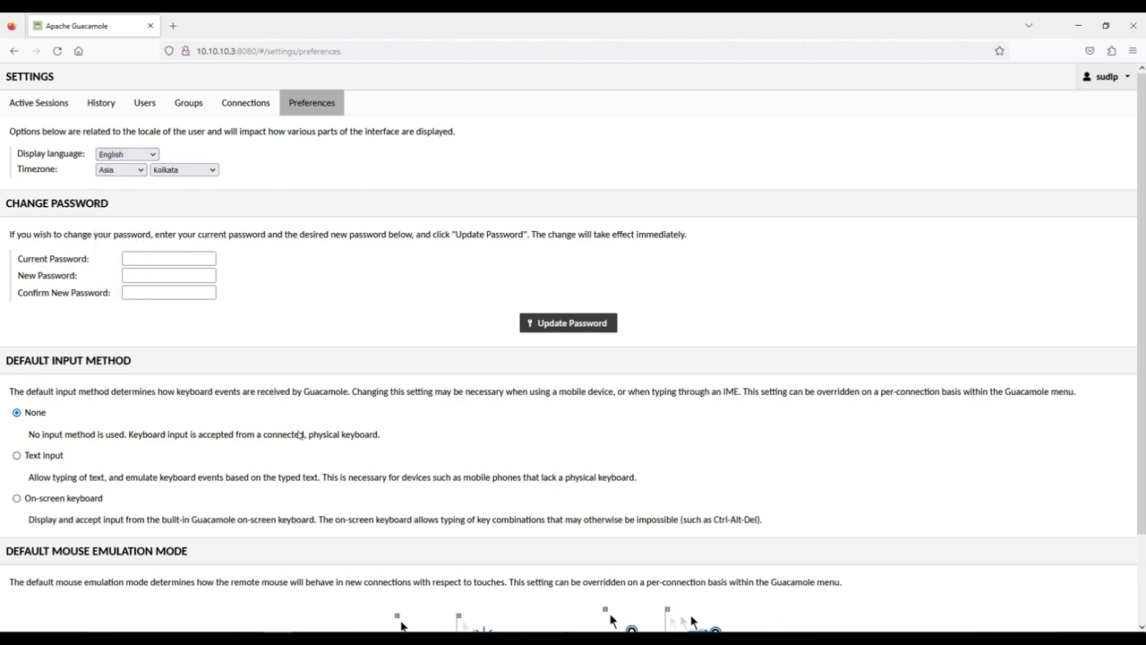
click(25, 458)
scroll(278, 521, down, 2)
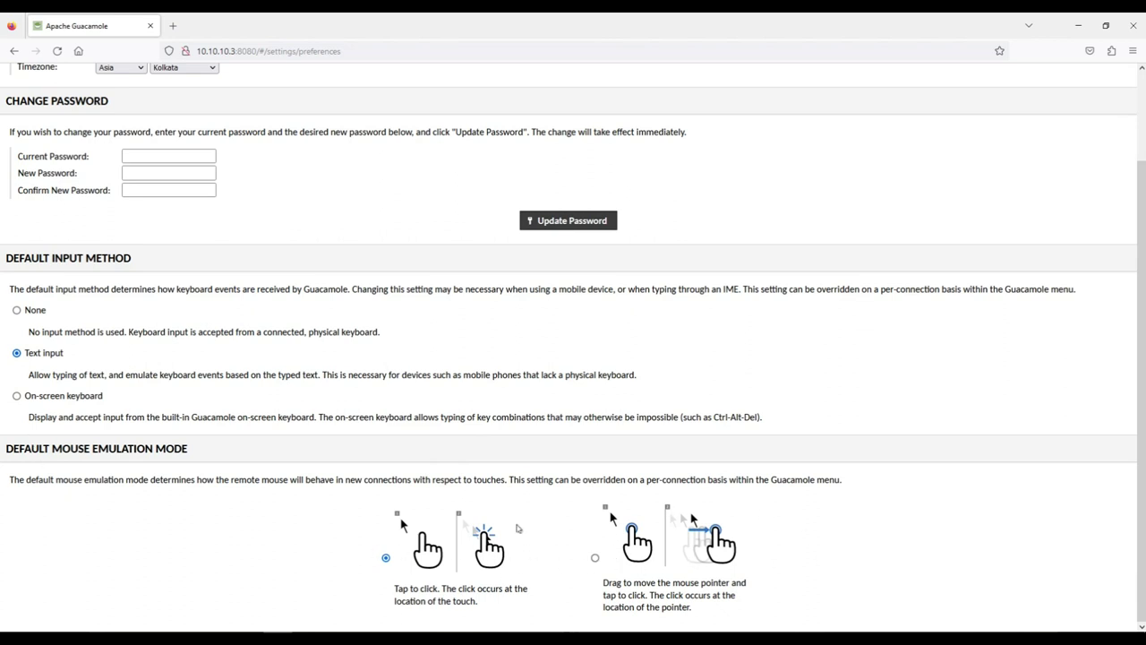
scroll(517, 527, up, 2)
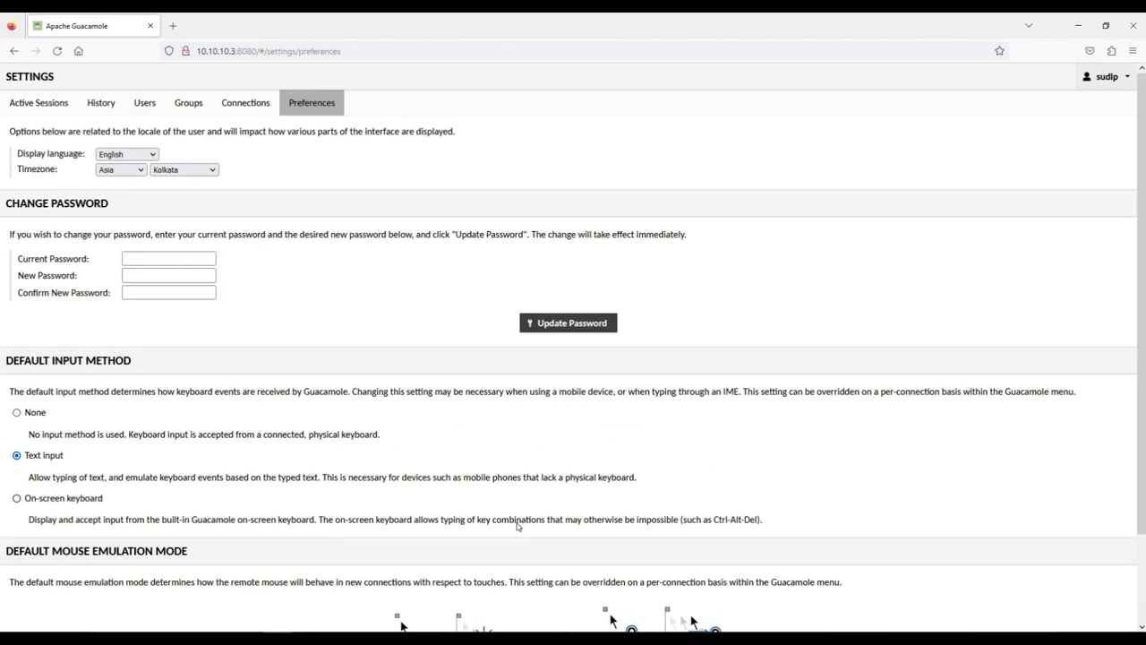
click(1094, 88)
Open win vnc from the home page and log in with the VNC password
click(1046, 144)
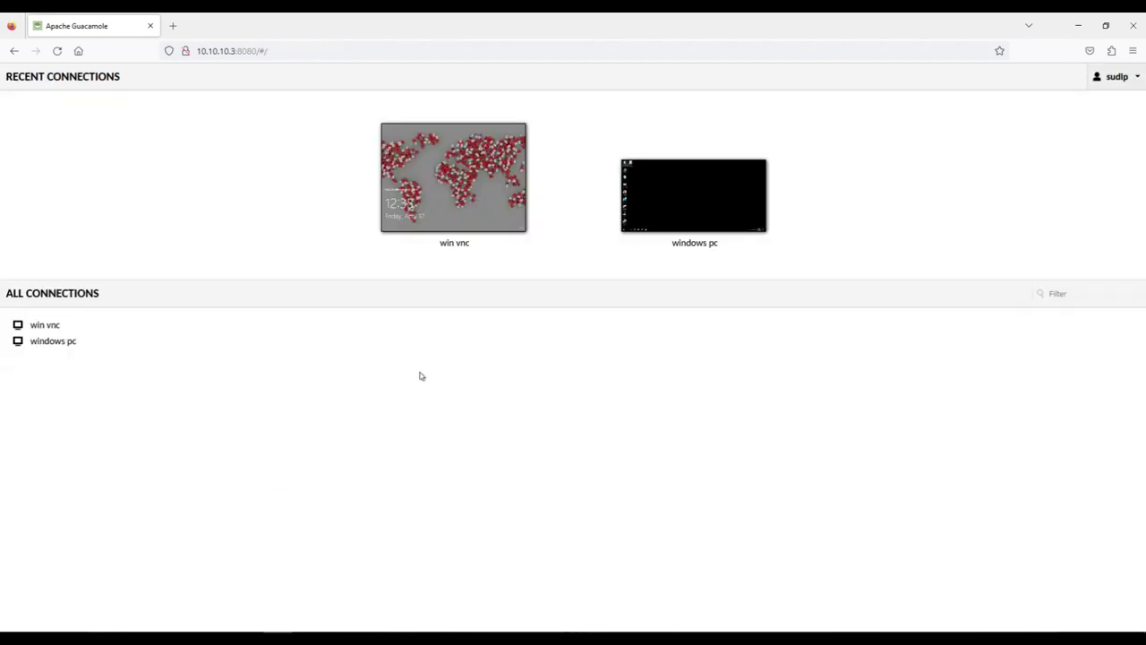
click(474, 208)
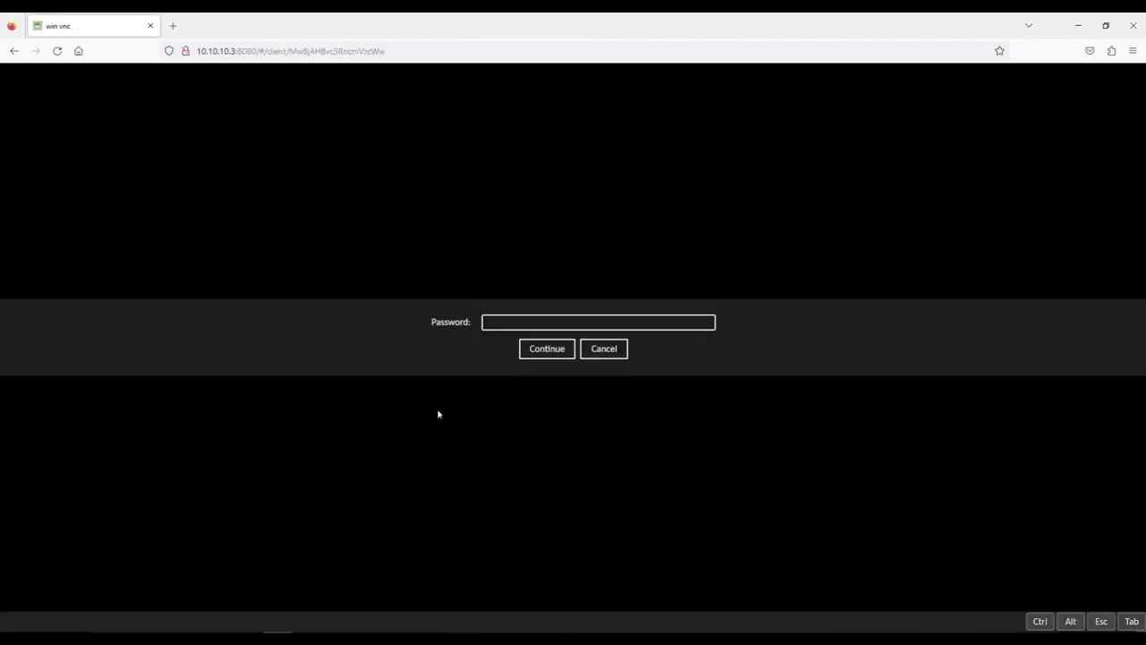
click(520, 322)
text(p)
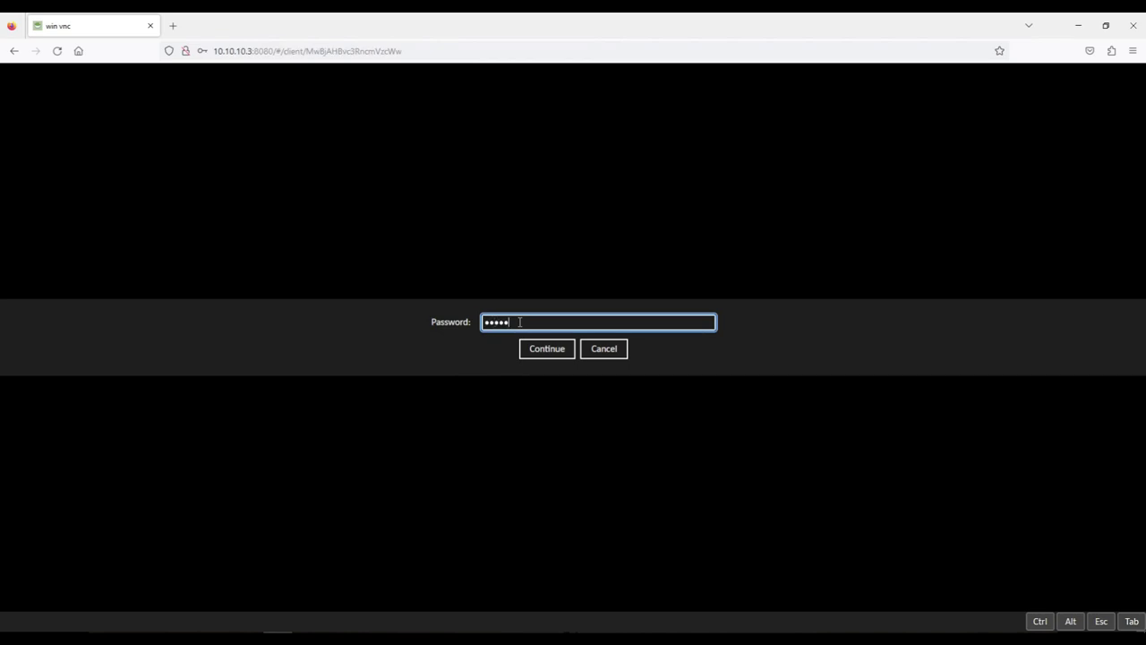
text(assword1)
key(Return)
click(378, 206)
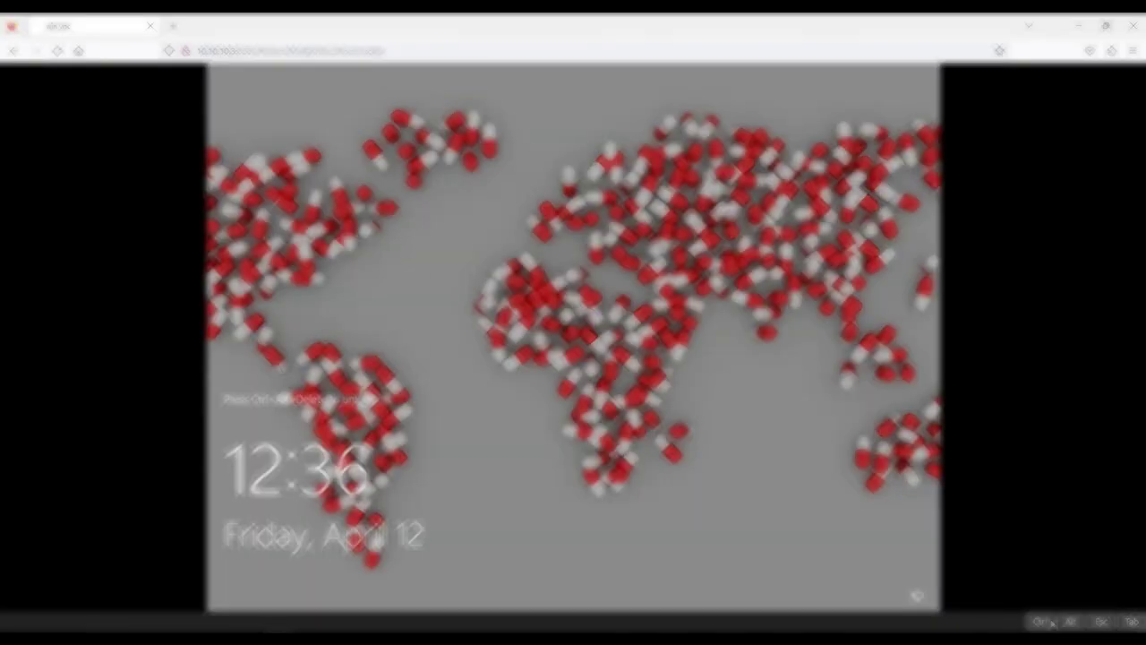
Send Ctrl+Alt+Delete to unlock the remote PC and accept its legal notice
click(1040, 622)
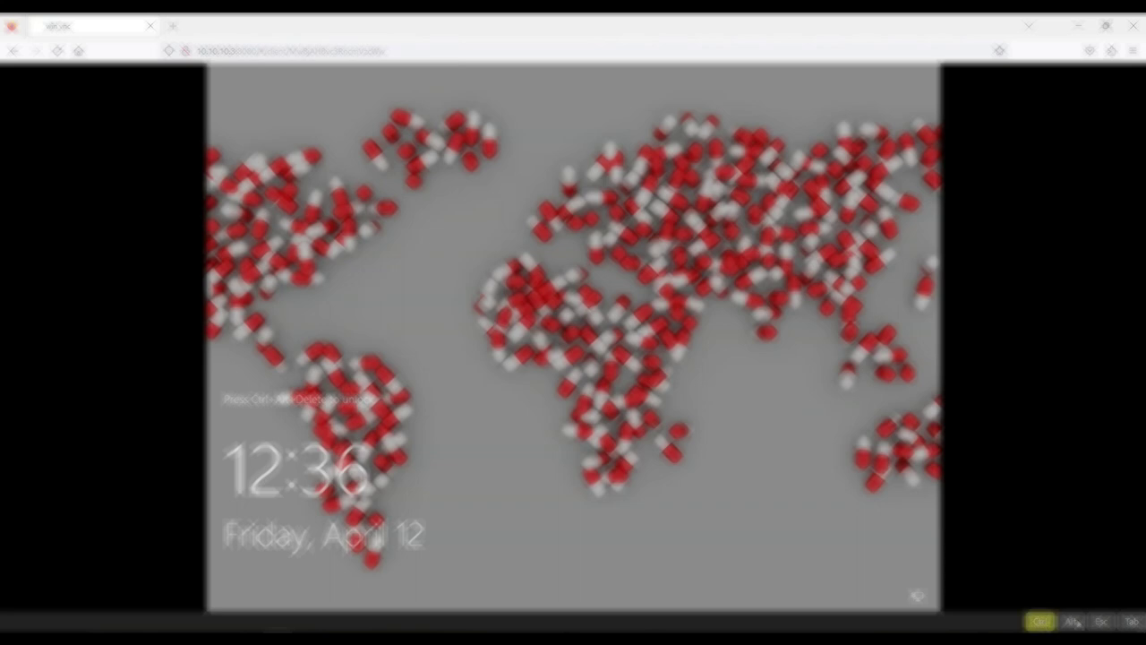
click(1071, 622)
key(Delete)
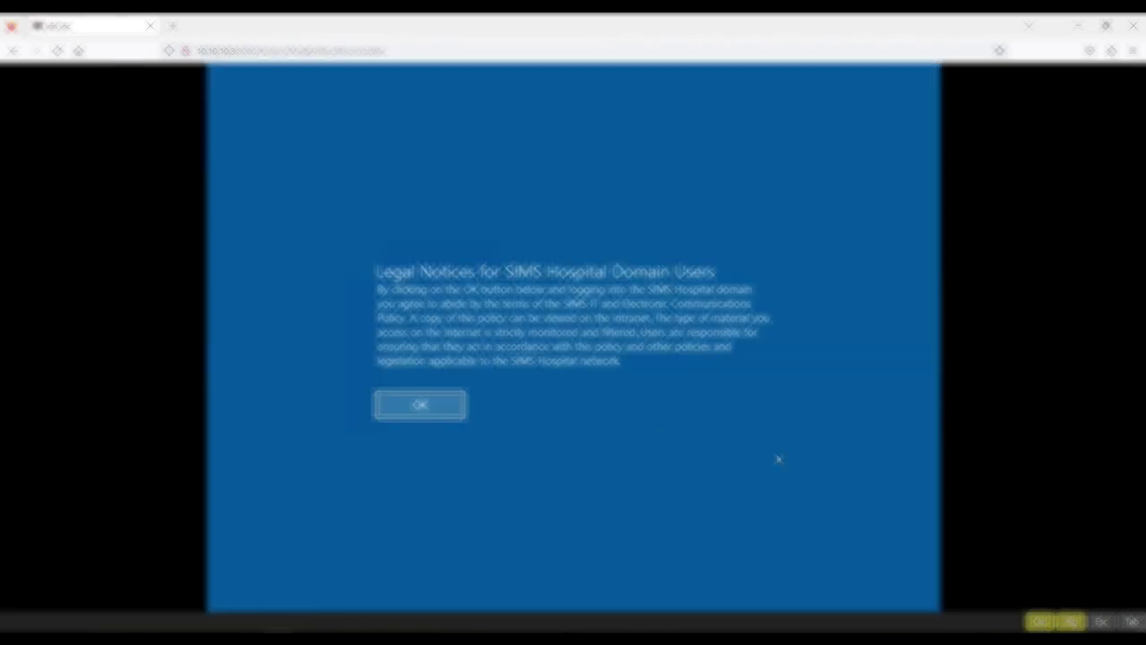
click(447, 412)
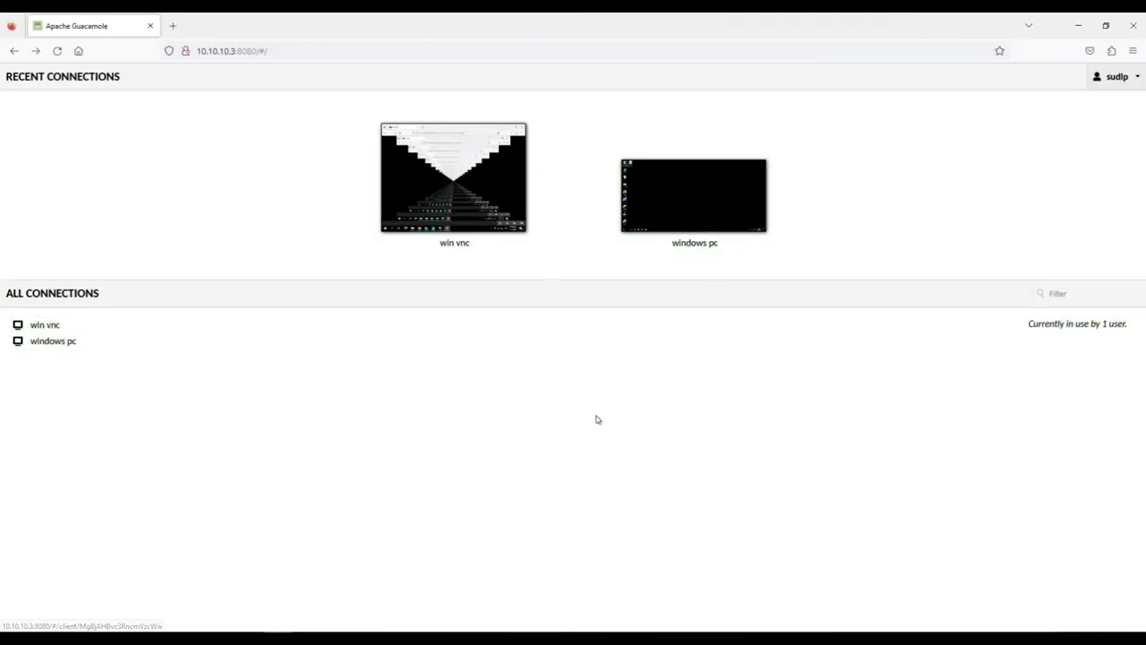
click(1118, 76)
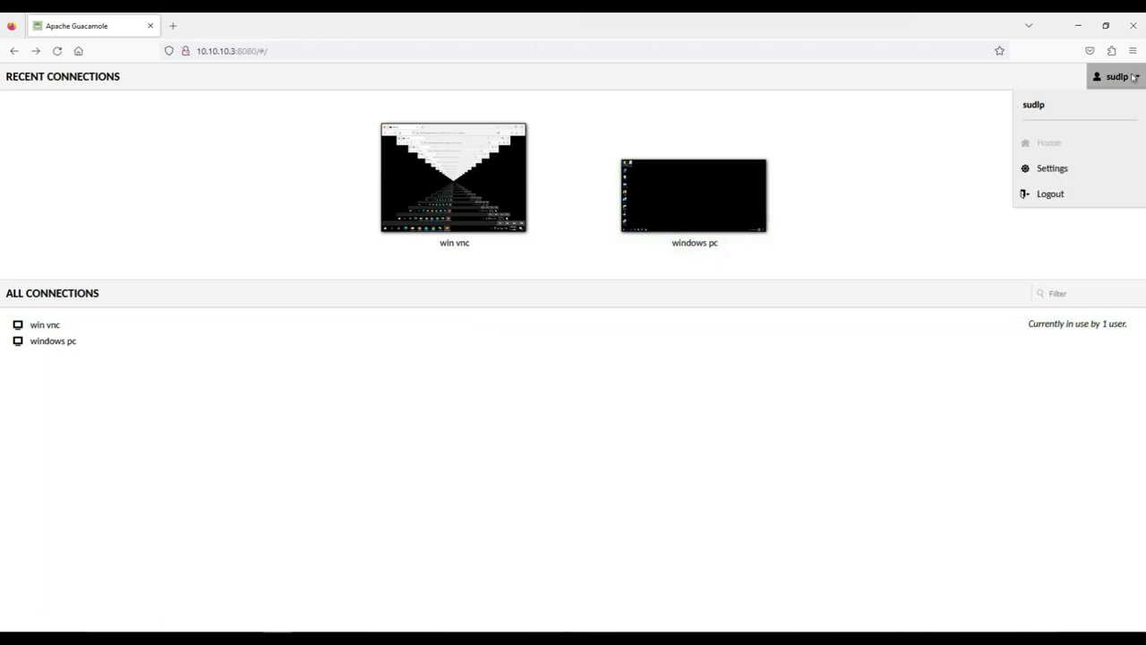
click(1052, 166)
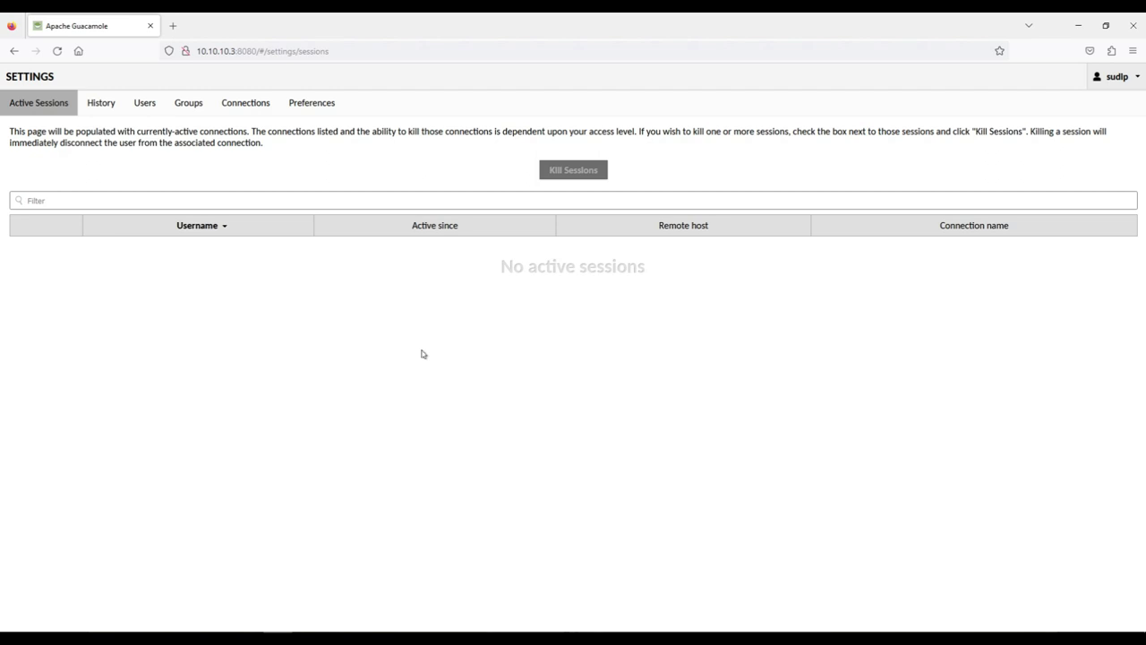
click(144, 111)
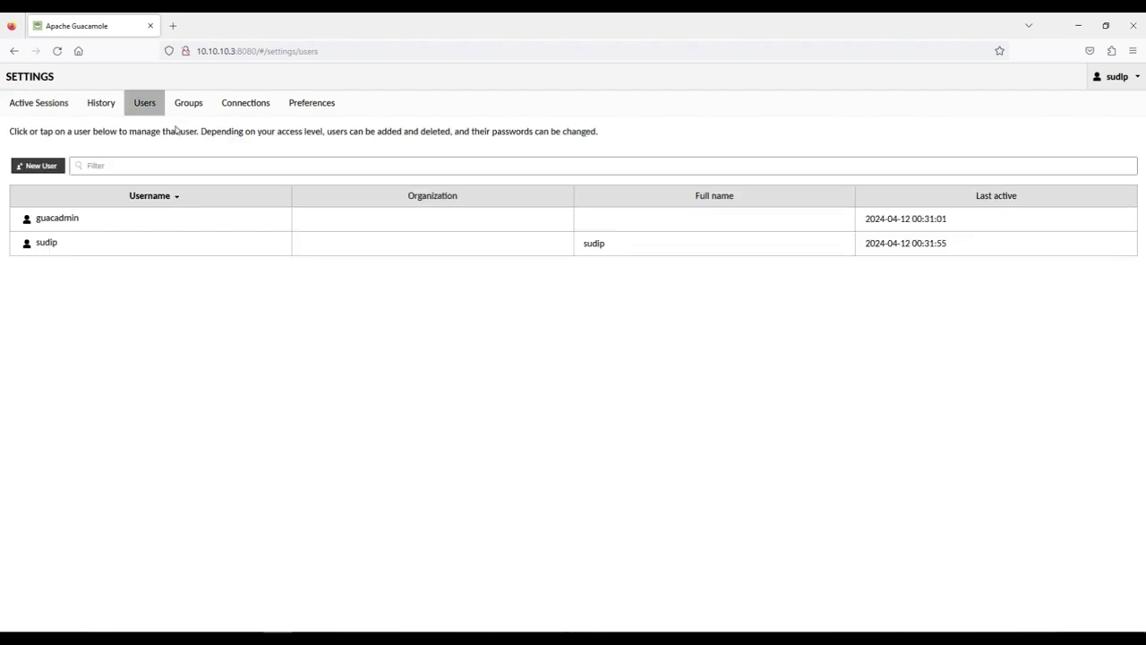
click(186, 113)
click(95, 106)
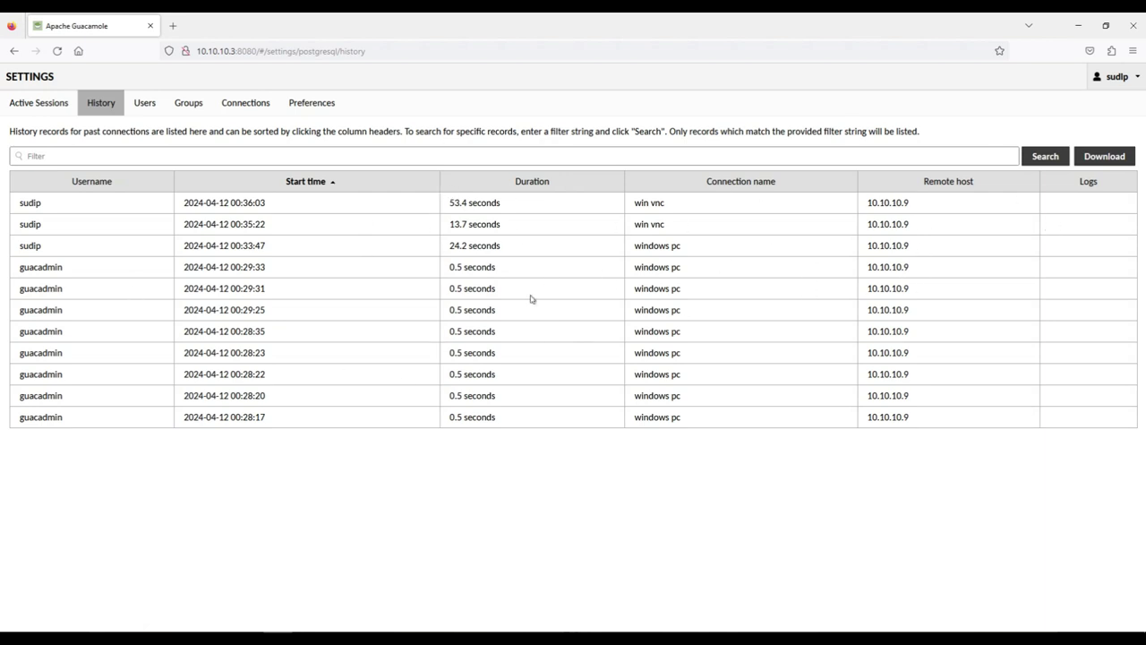
click(176, 109)
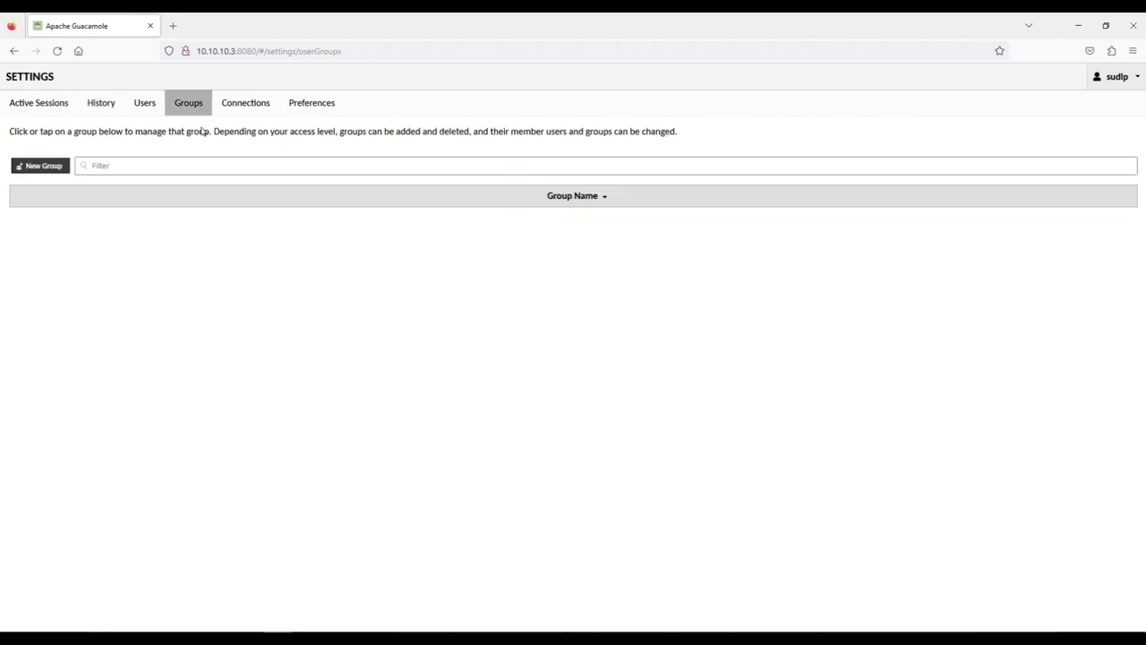
click(256, 111)
click(309, 106)
click(252, 110)
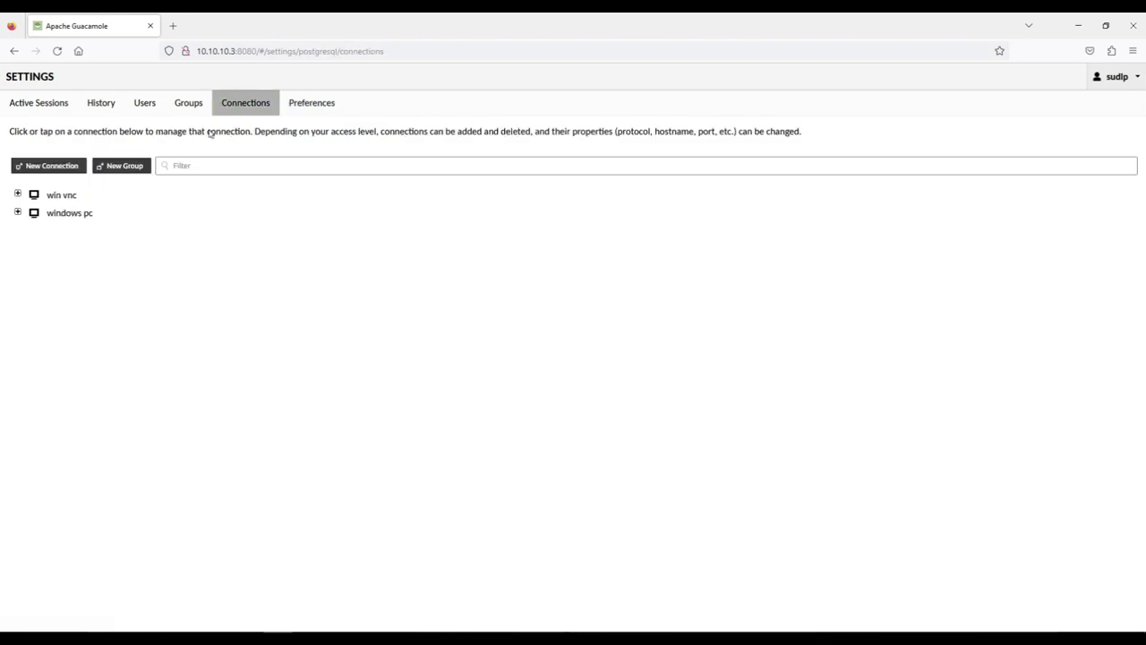
click(192, 109)
click(145, 106)
click(111, 106)
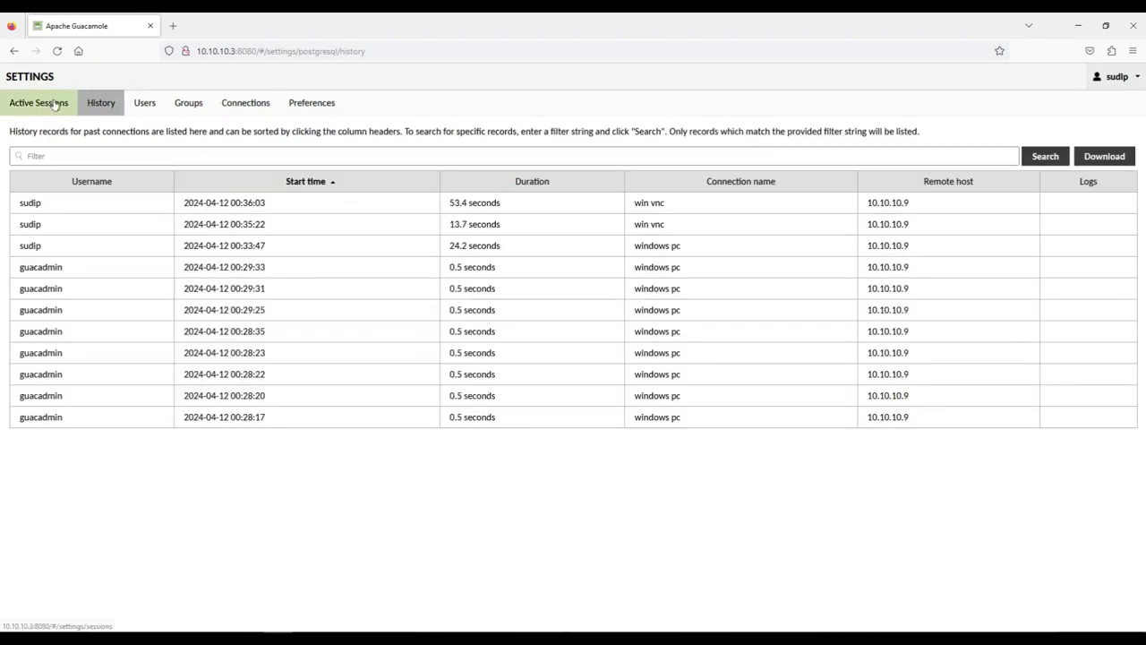
click(55, 104)
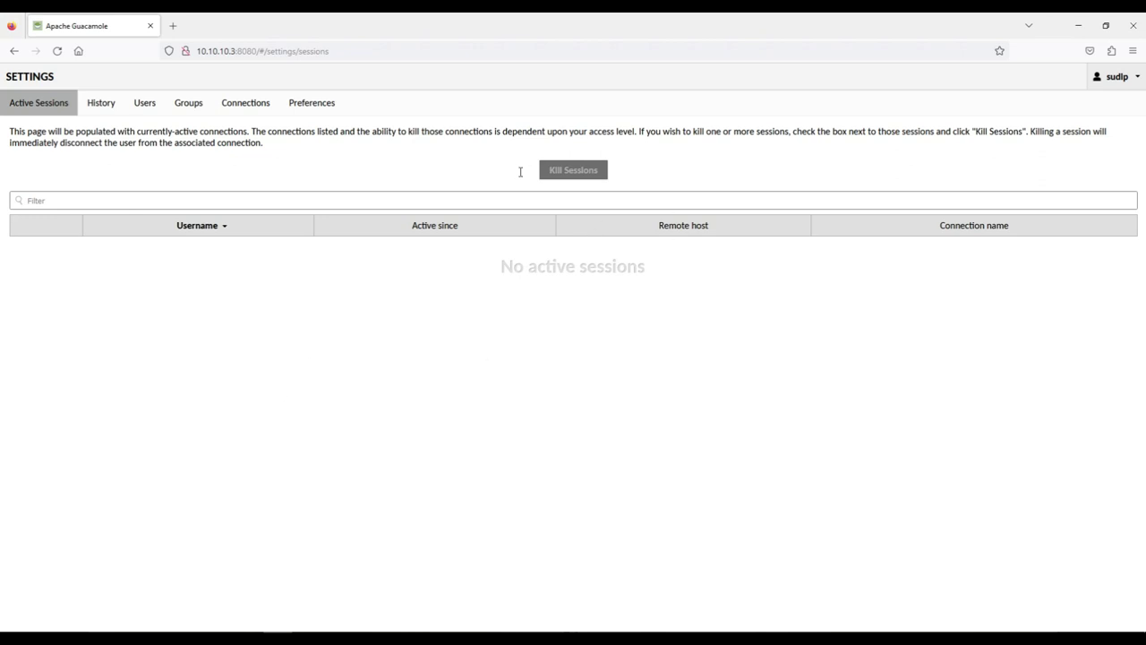
Remove '#/settings/sessions' from the address to load the Guacamole home page
click(354, 54)
click(264, 51)
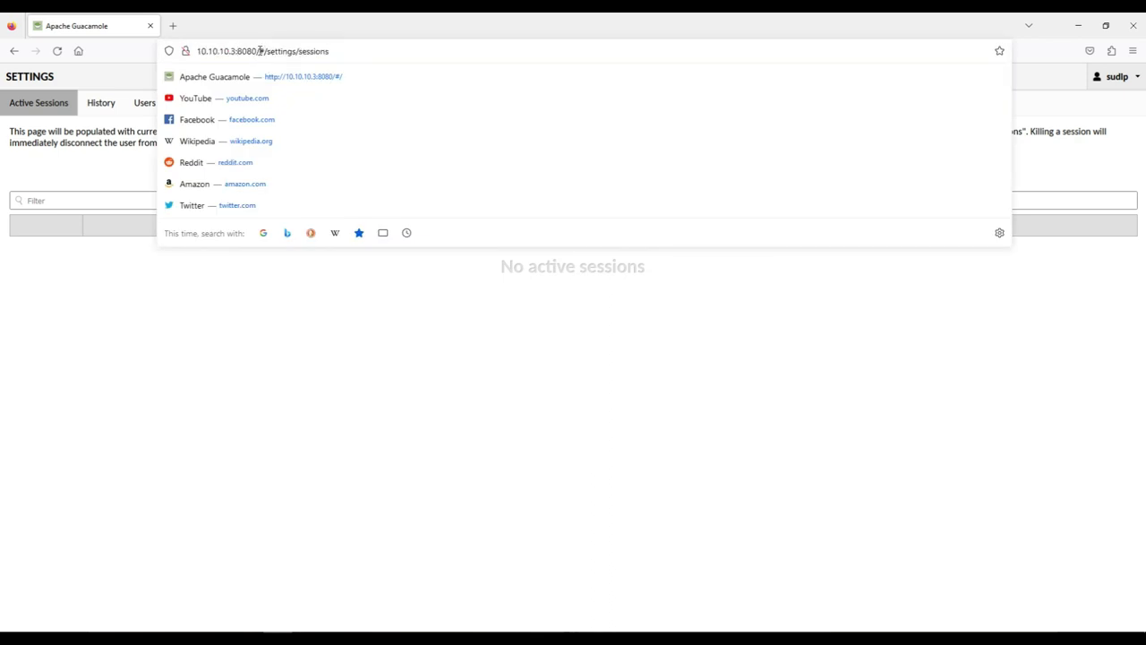
drag(260, 51, 525, 49)
key(BackSpace)
key(Return)
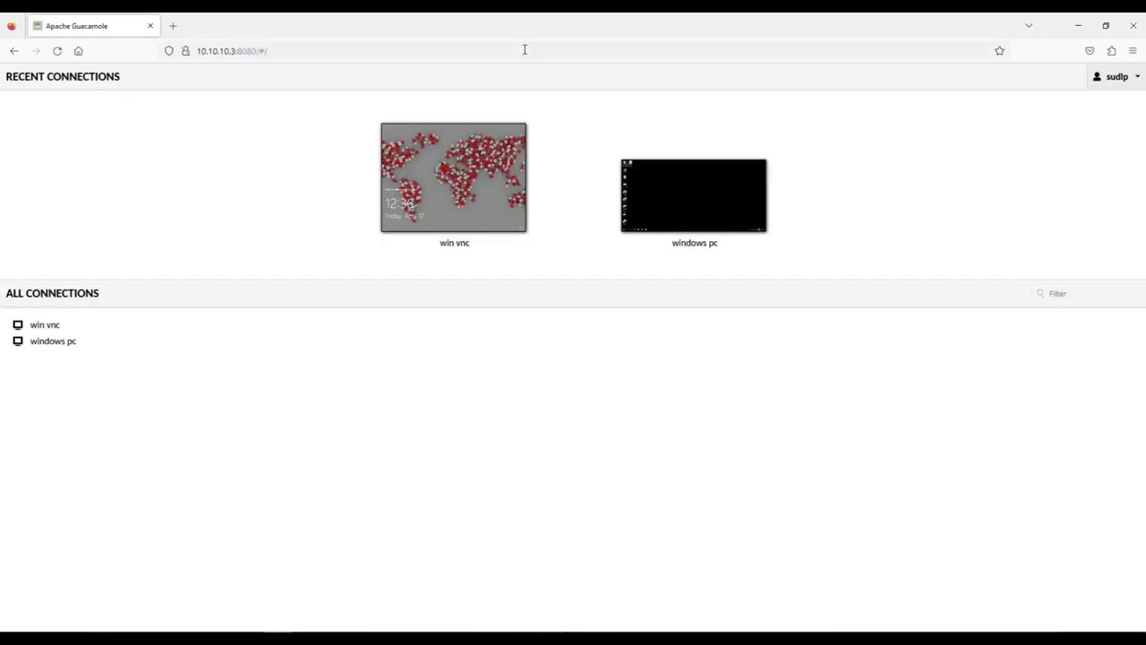
Dismiss the address suggestions and switch to the Cloudflare browser window
click(285, 51)
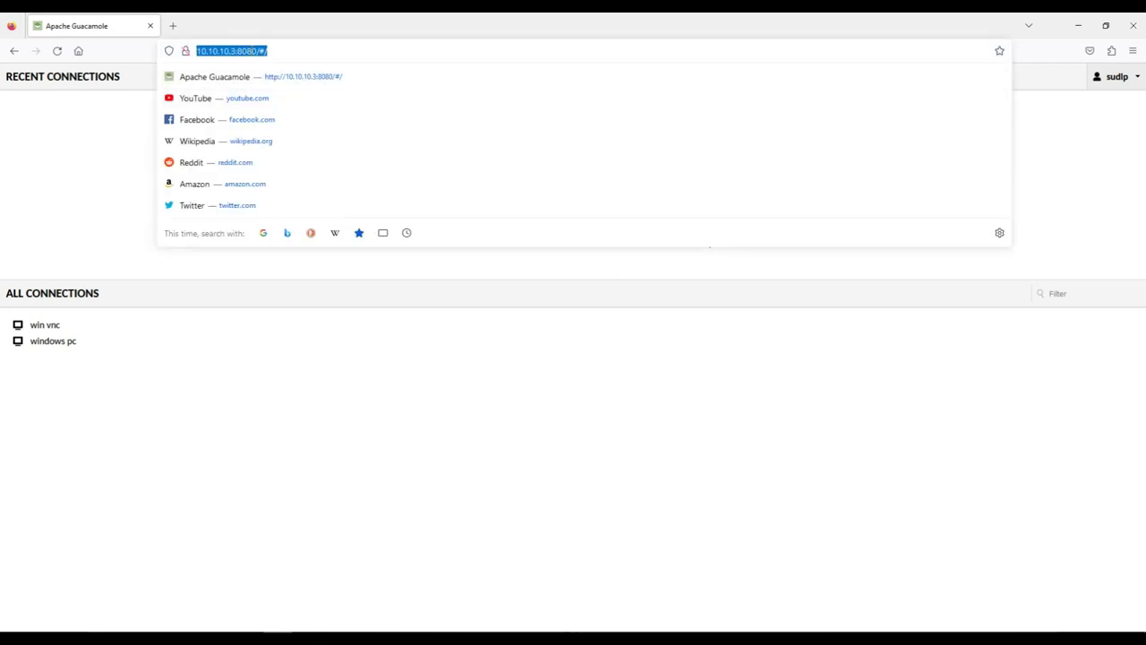
click(524, 424)
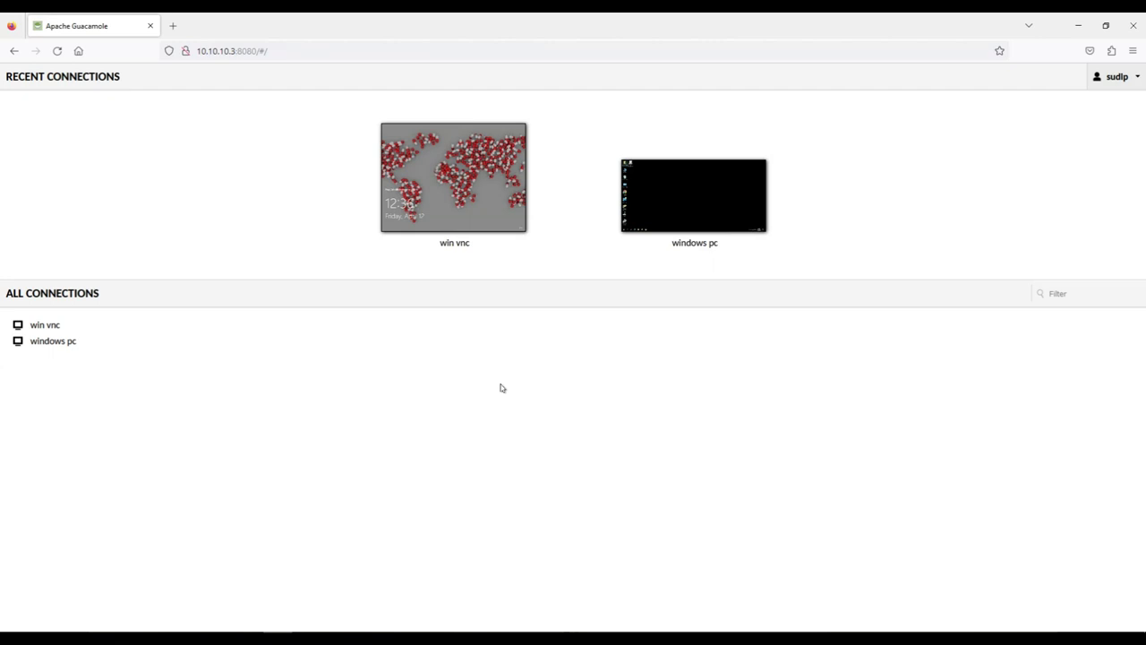
key(alt+Tab)
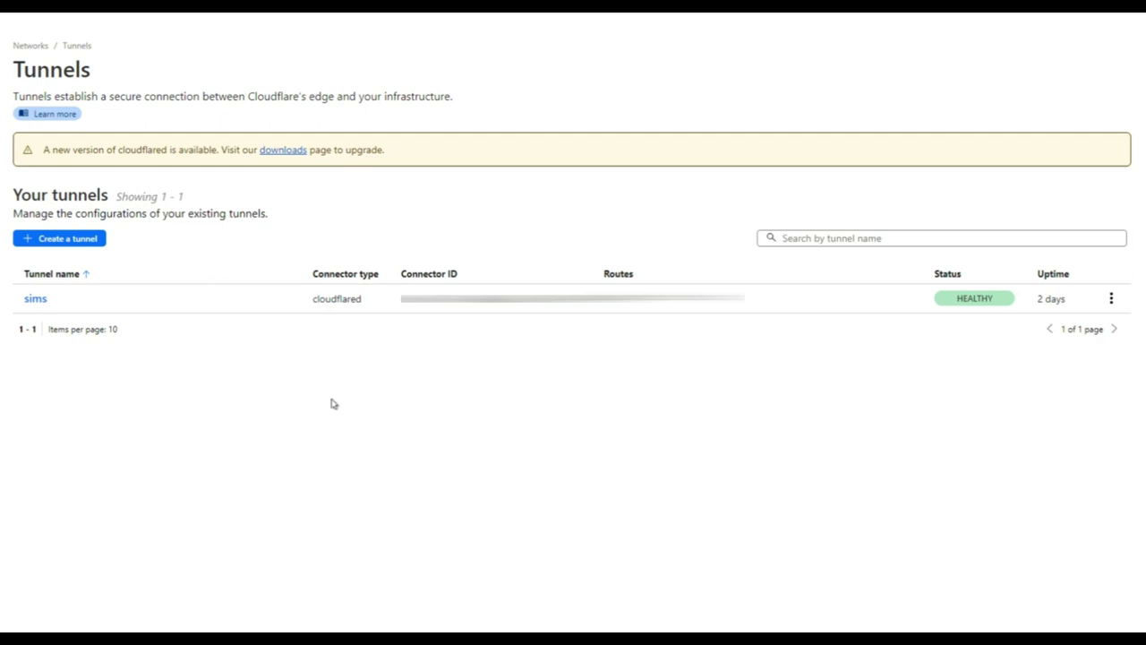
Begin adding a public hostname in the sims tunnel's configuration
click(32, 300)
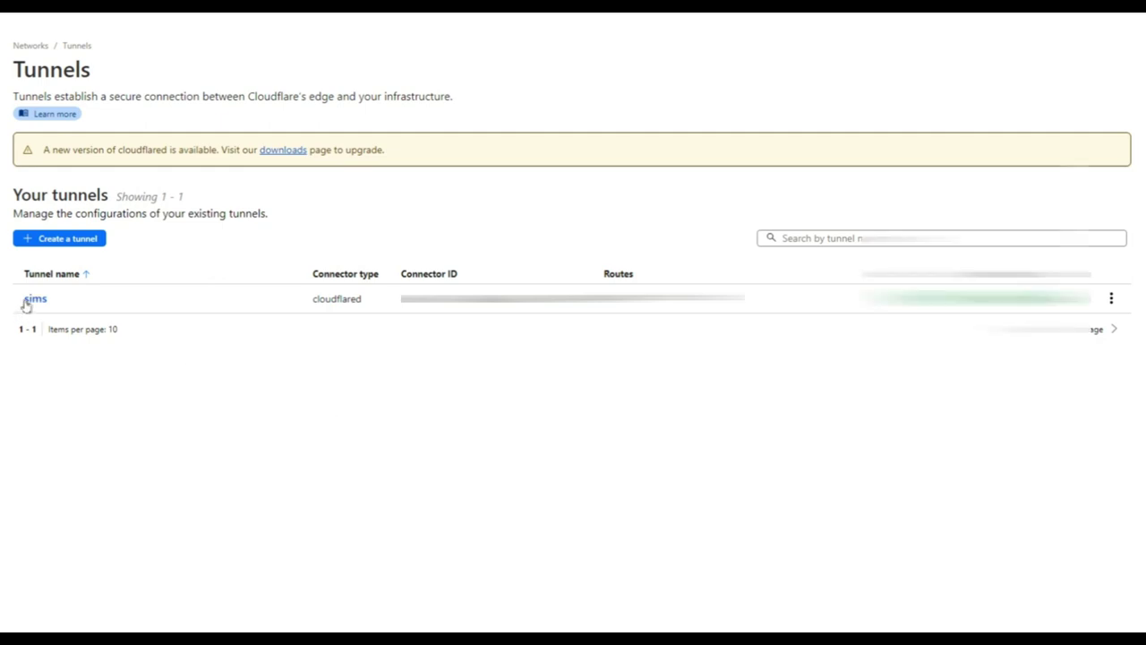
click(890, 67)
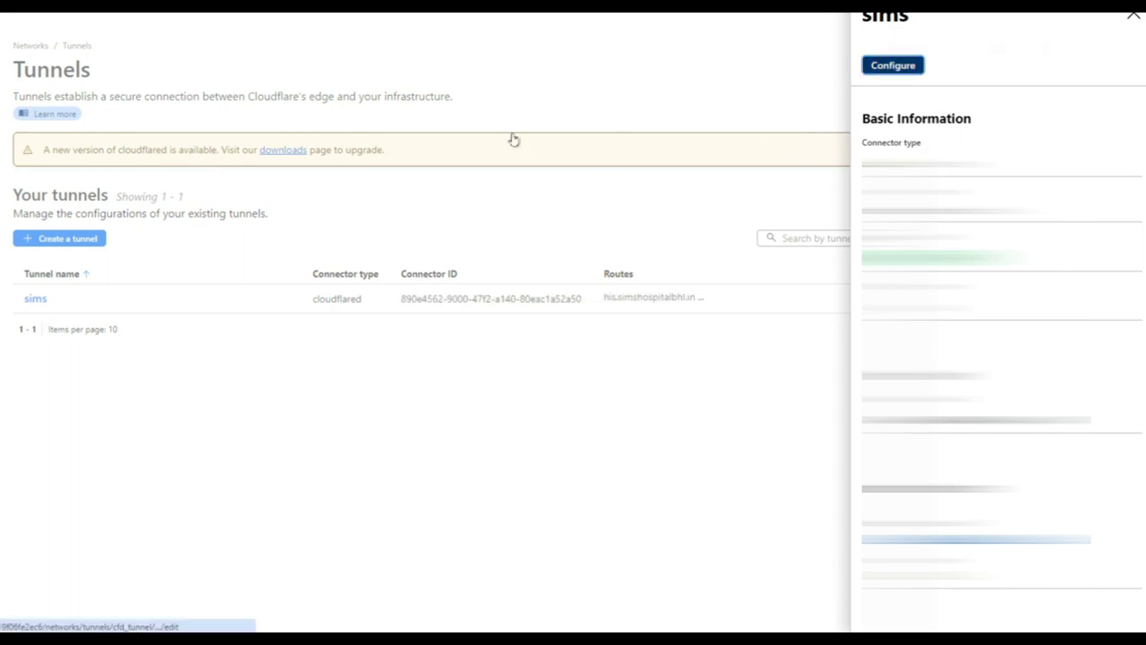
click(114, 114)
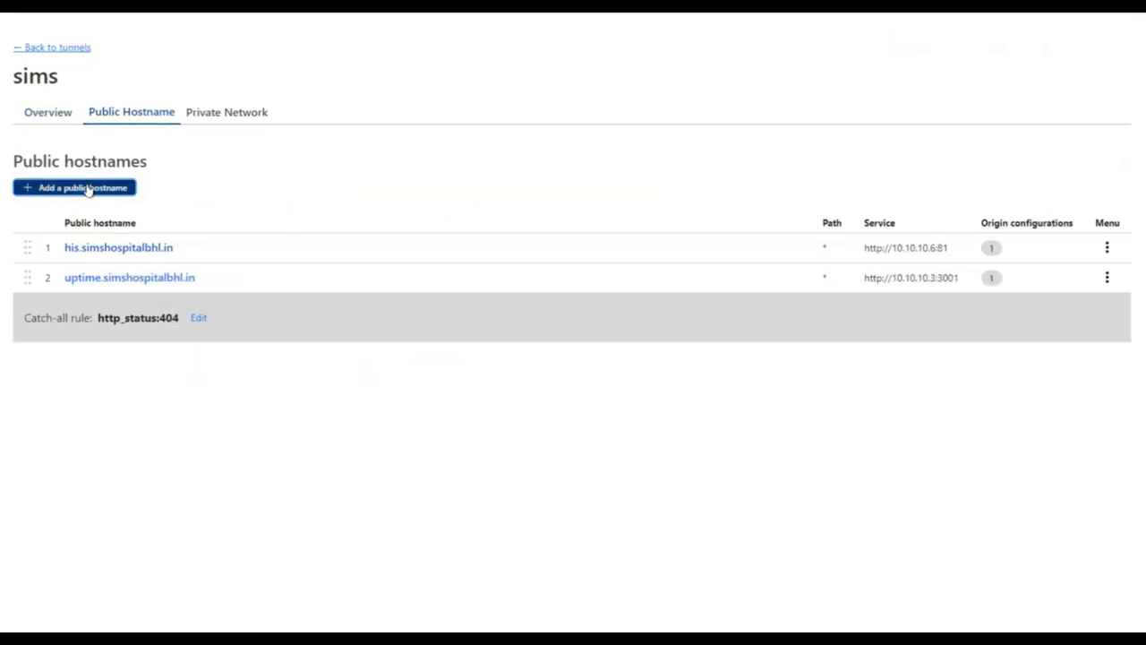
click(87, 189)
Enter subdomain 'remote', pick the domain, and set the service type to HTTP
click(134, 188)
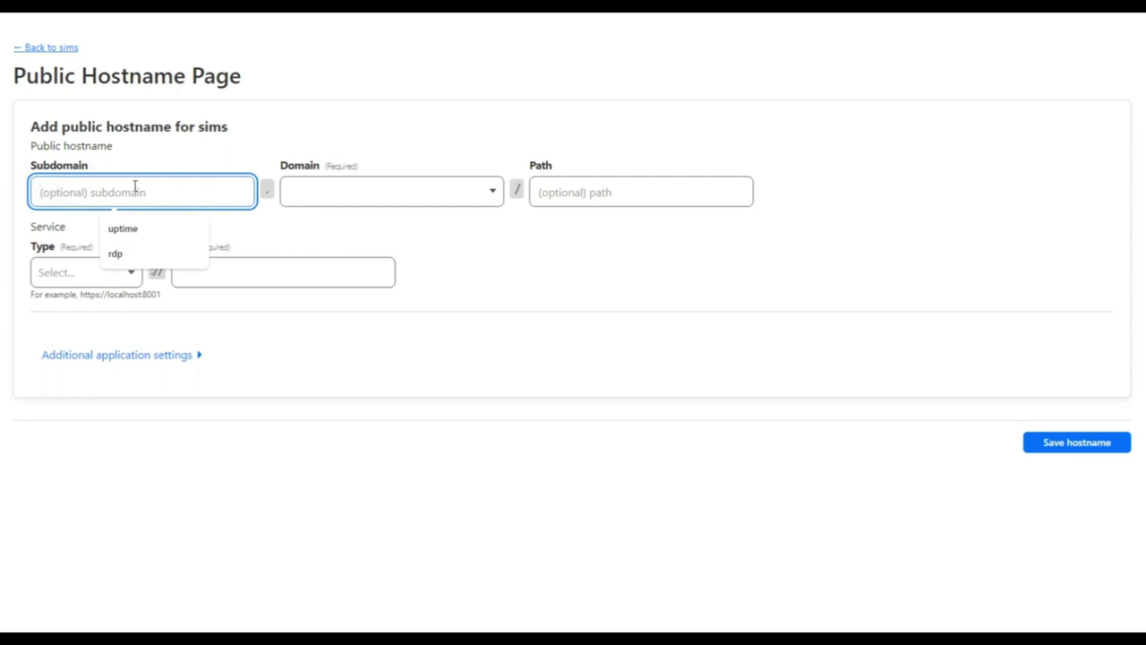
text(remote)
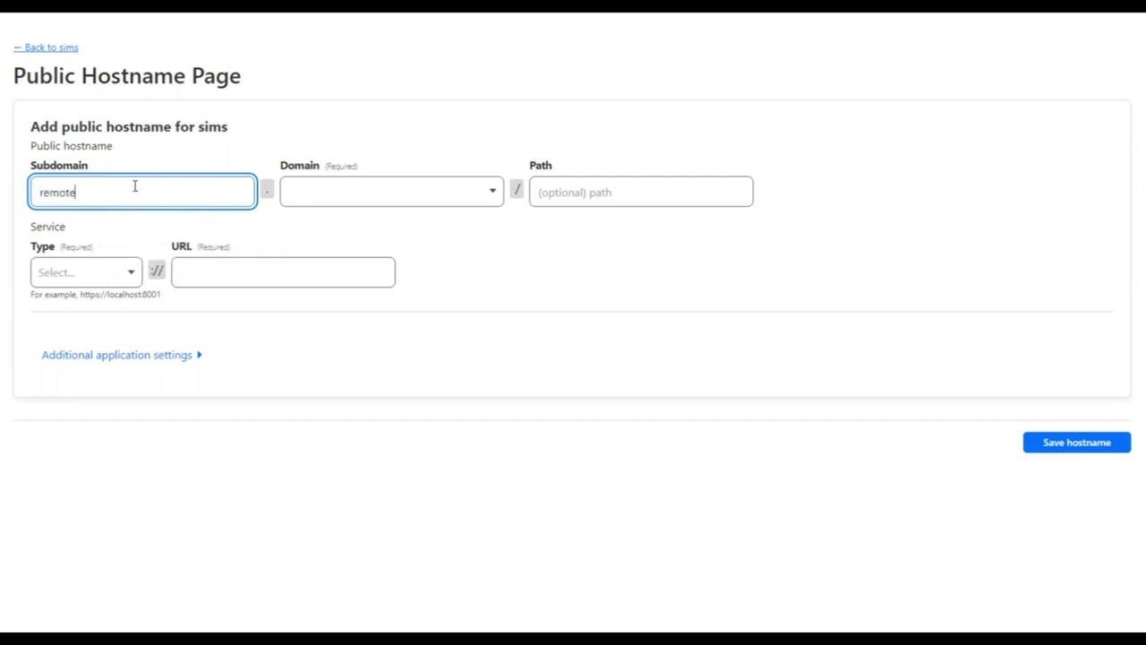
click(340, 201)
click(340, 228)
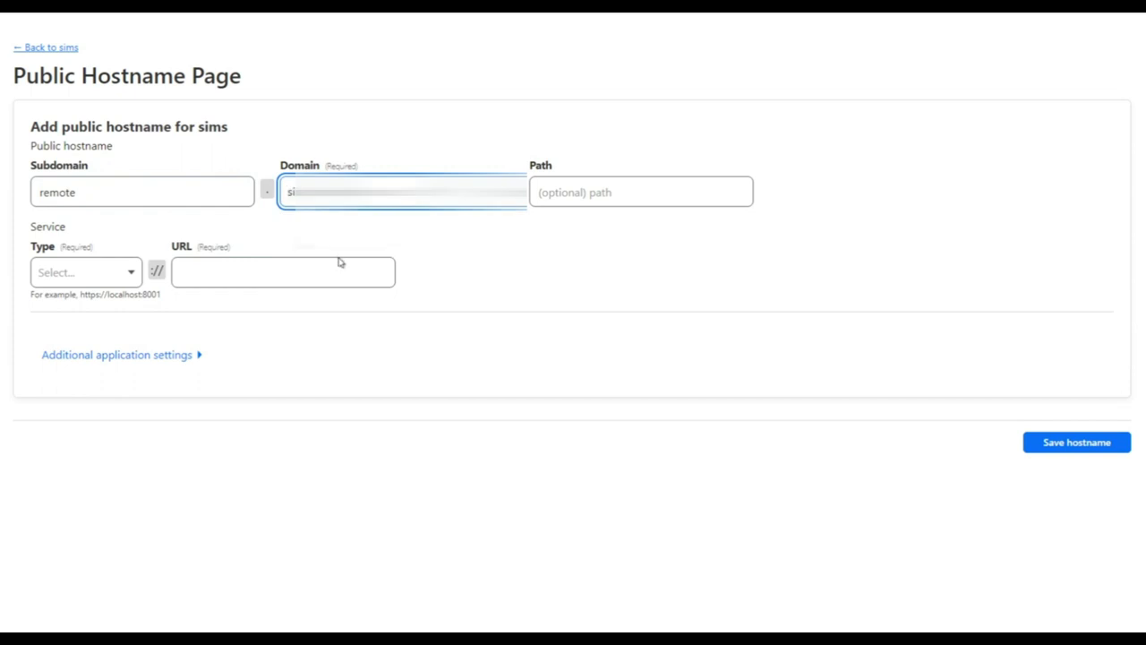
click(340, 269)
click(98, 272)
click(87, 308)
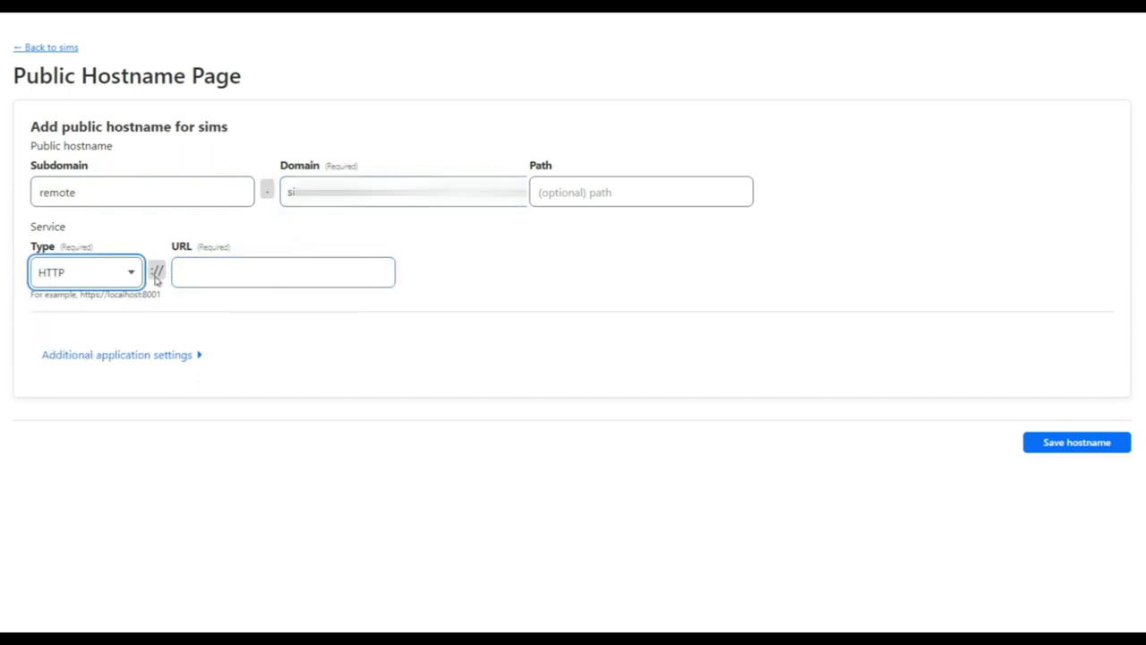
click(269, 261)
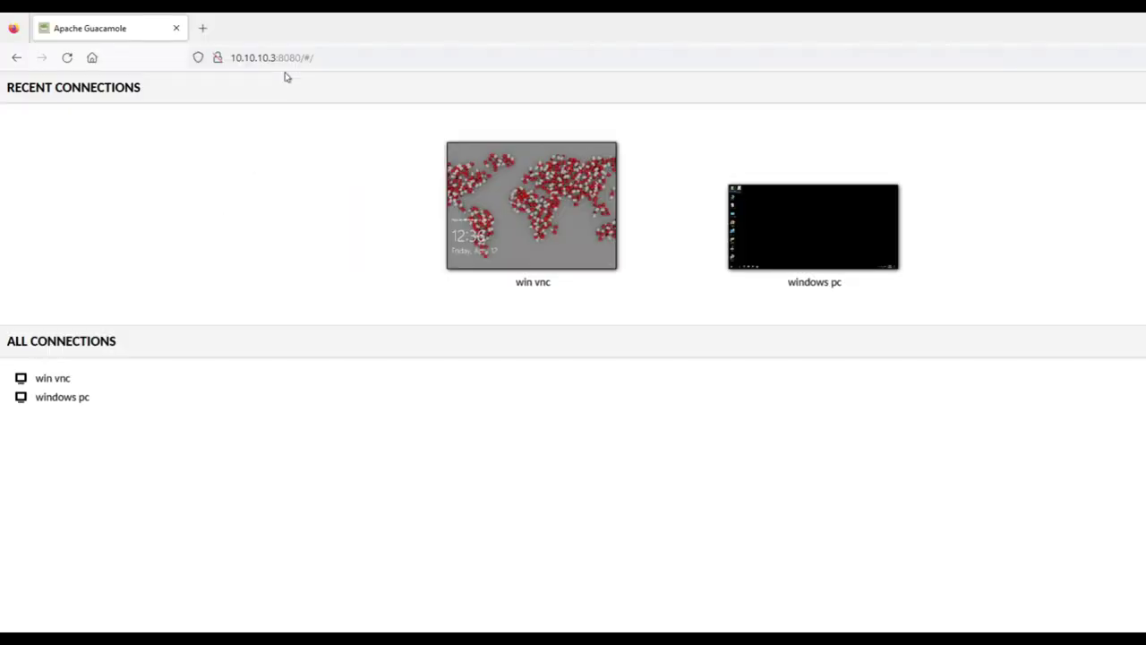
Point the service at 10.10.10.3:8080 and open remote.simshospitalbhl.in in a new tab
drag(301, 56, 231, 56)
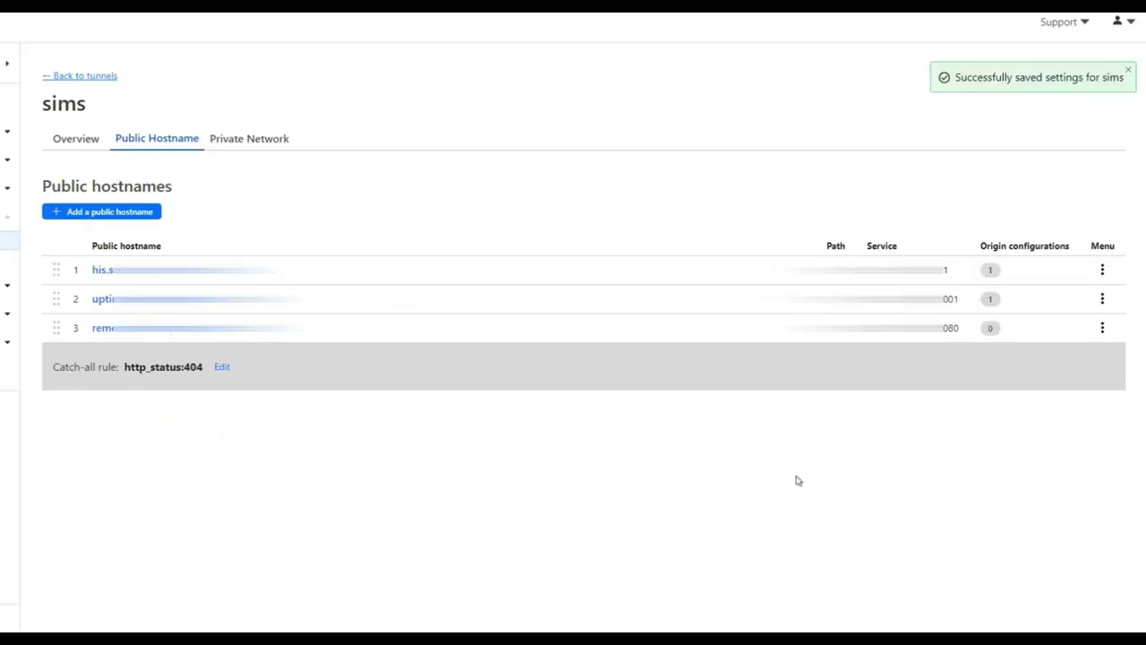
click(188, 330)
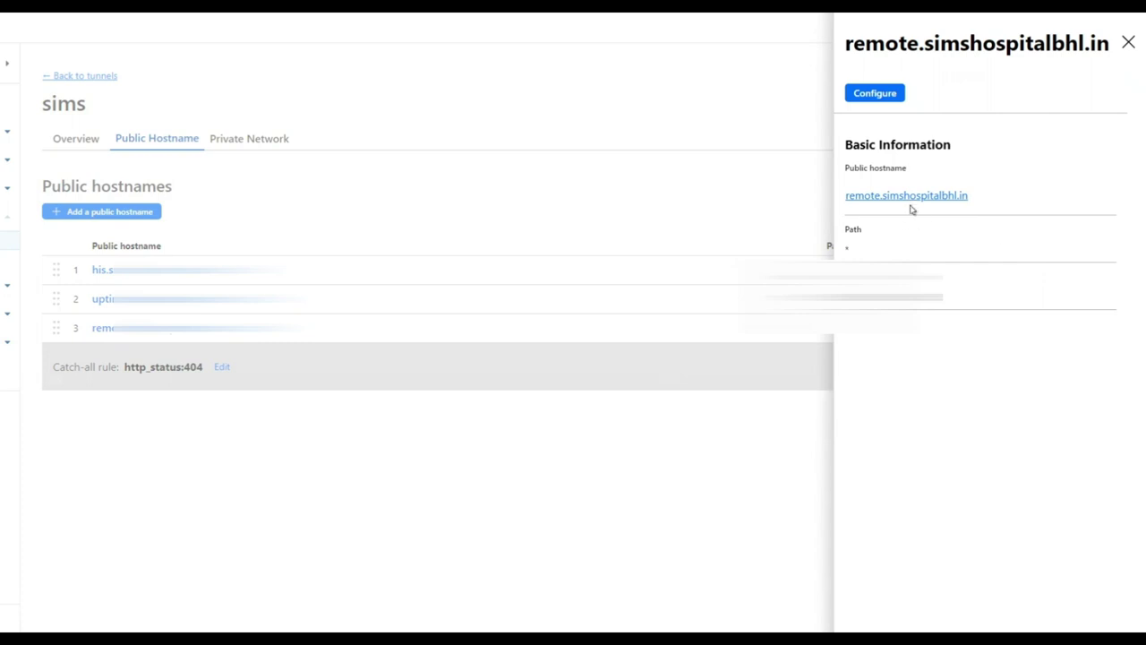
click(915, 202)
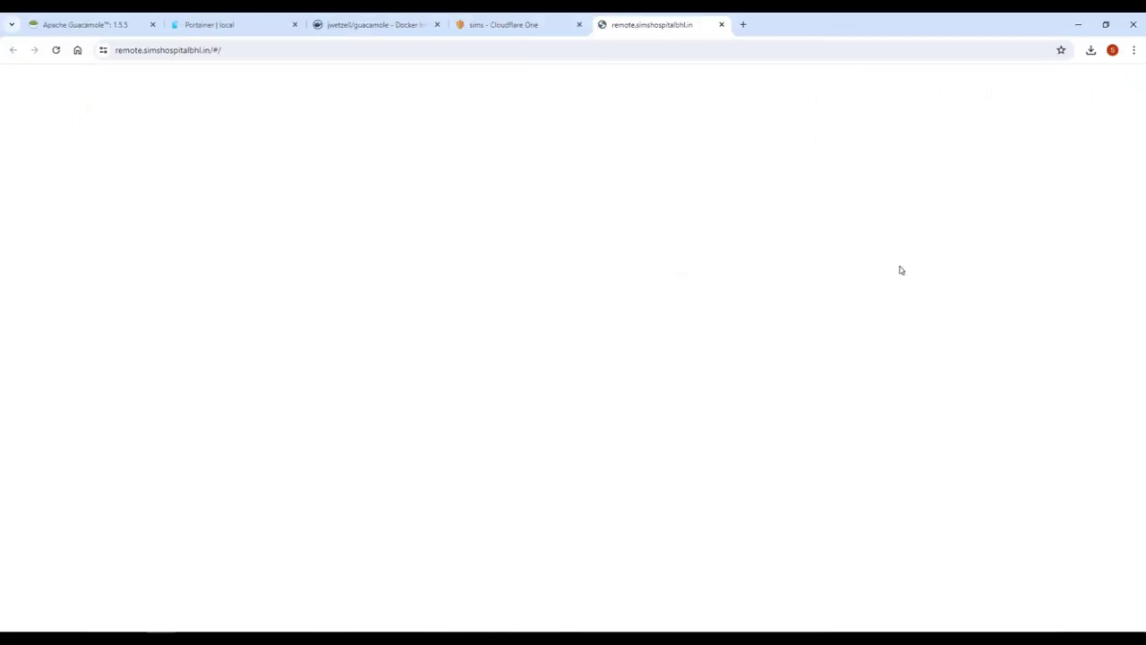
Check the remote site's connection security and close the clipboard permission prompt
click(551, 366)
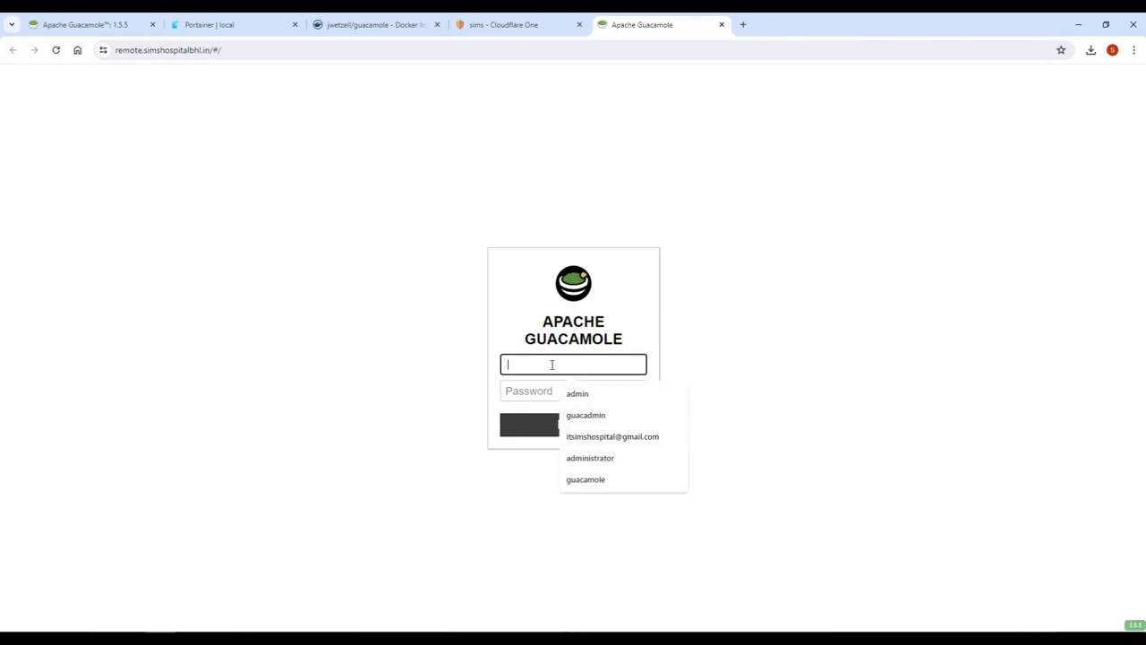
click(105, 49)
click(155, 112)
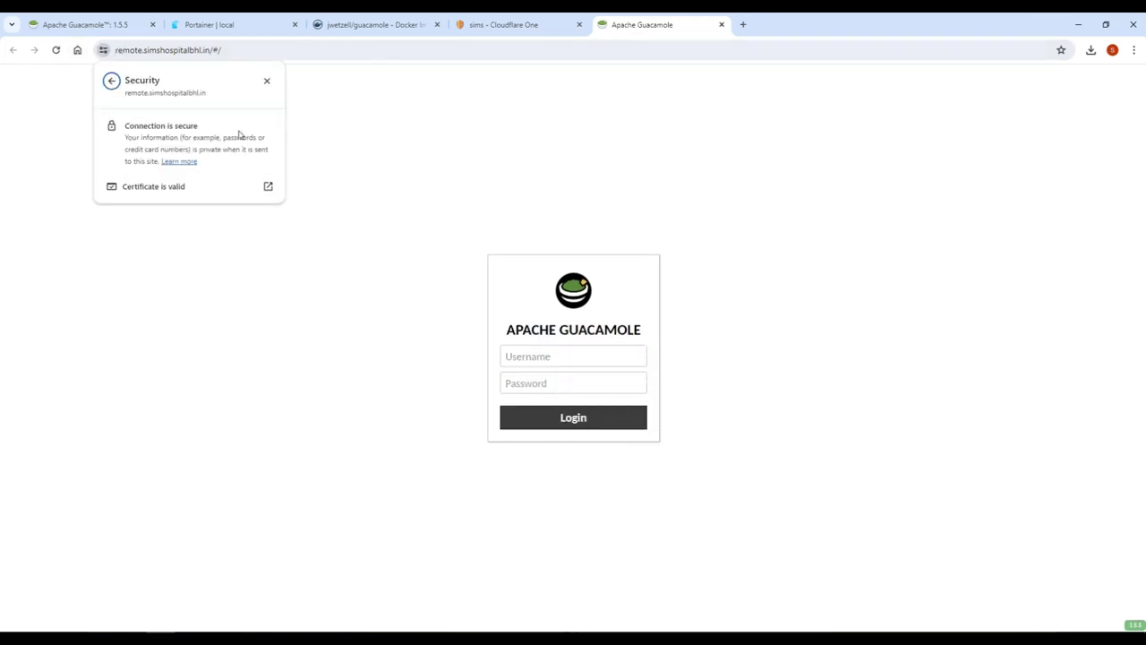
click(574, 358)
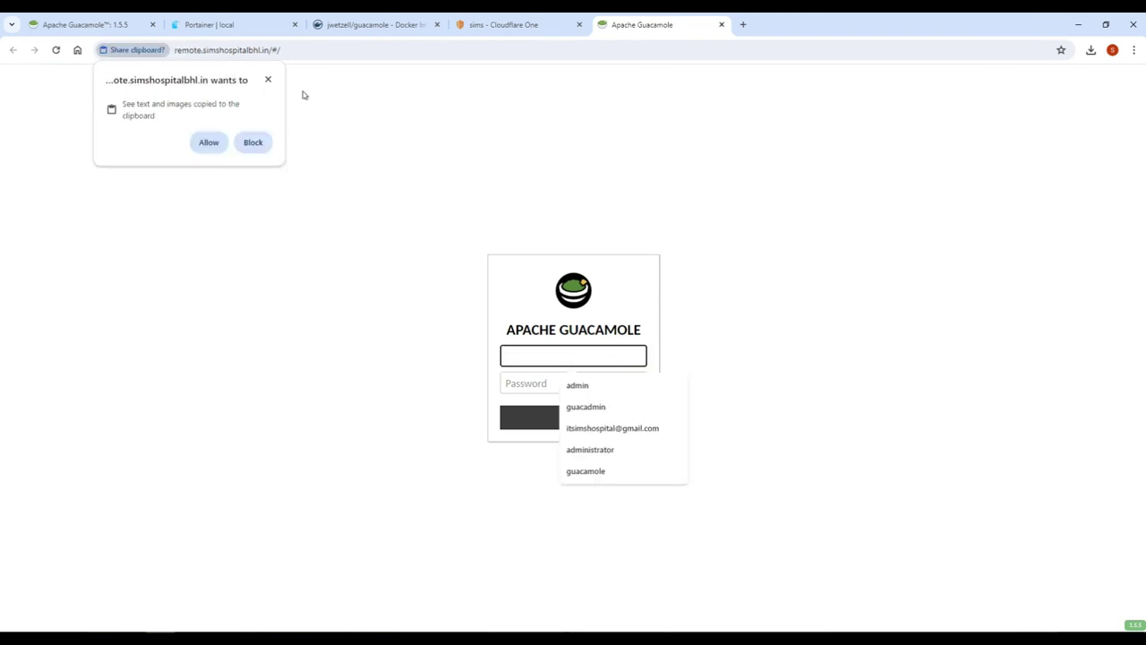
click(574, 360)
click(630, 351)
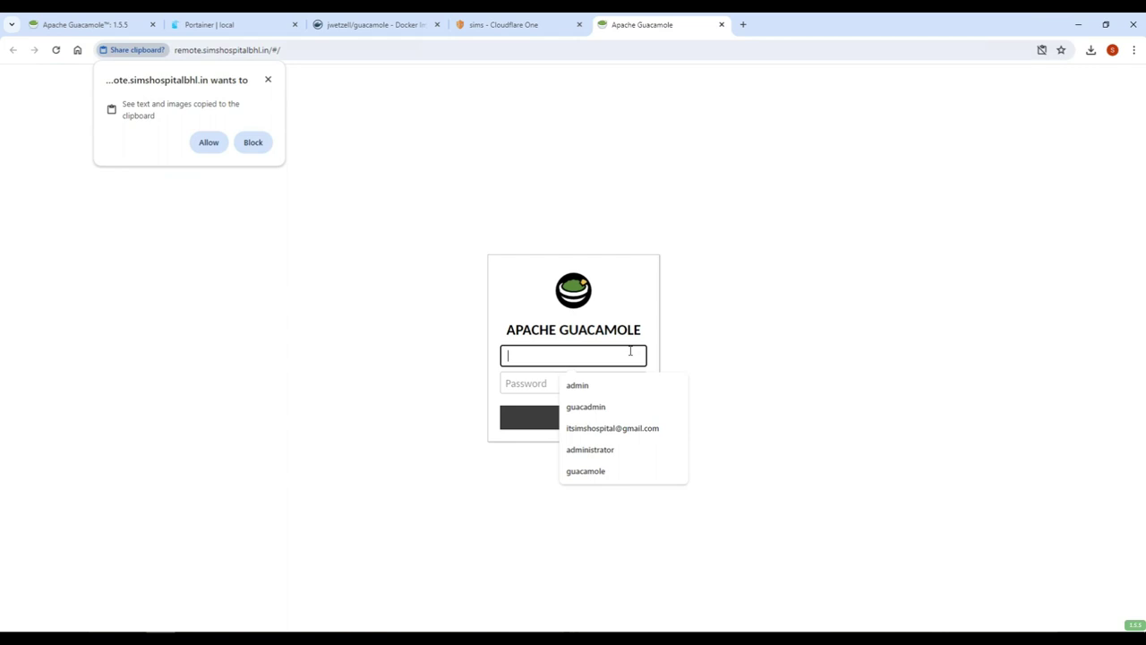
click(268, 79)
Sign in with the account username and password, then dismiss the save-password offer
click(581, 348)
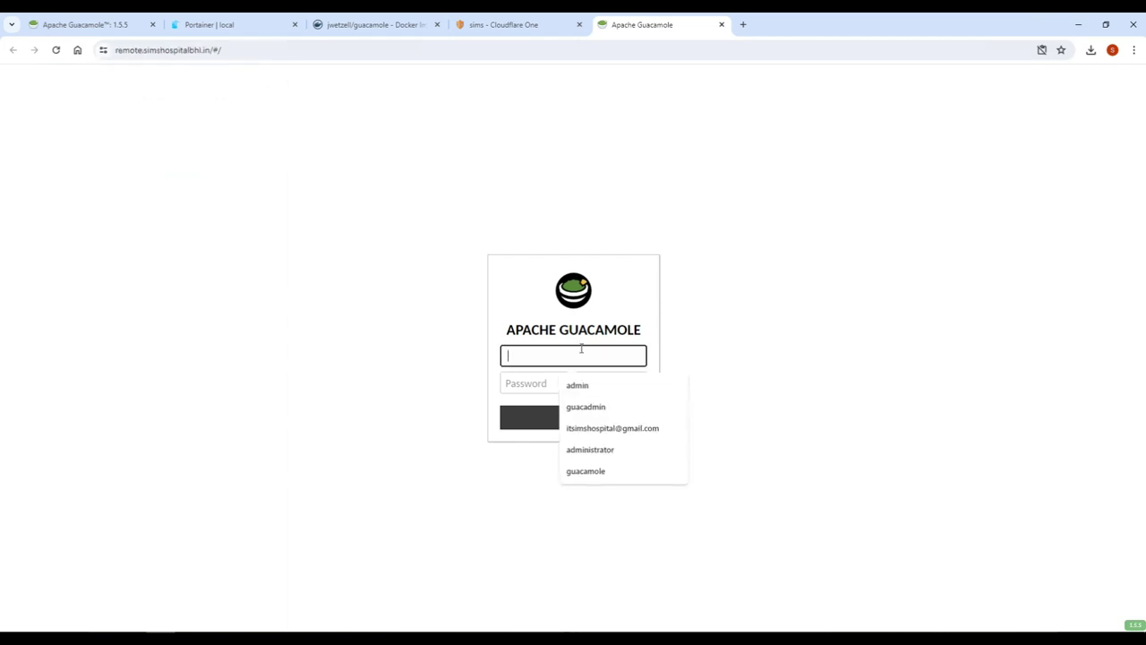
text(admin)
key(Tab)
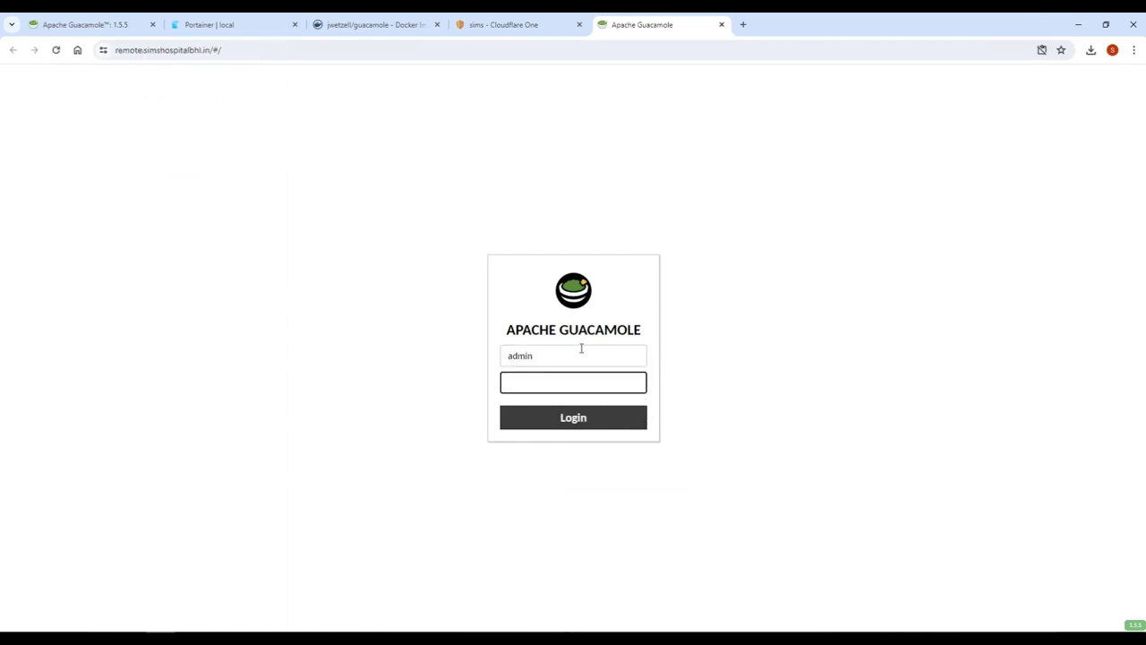
key(shift+Tab)
text(sudip)
key(Tab)
text(********)
key(Return)
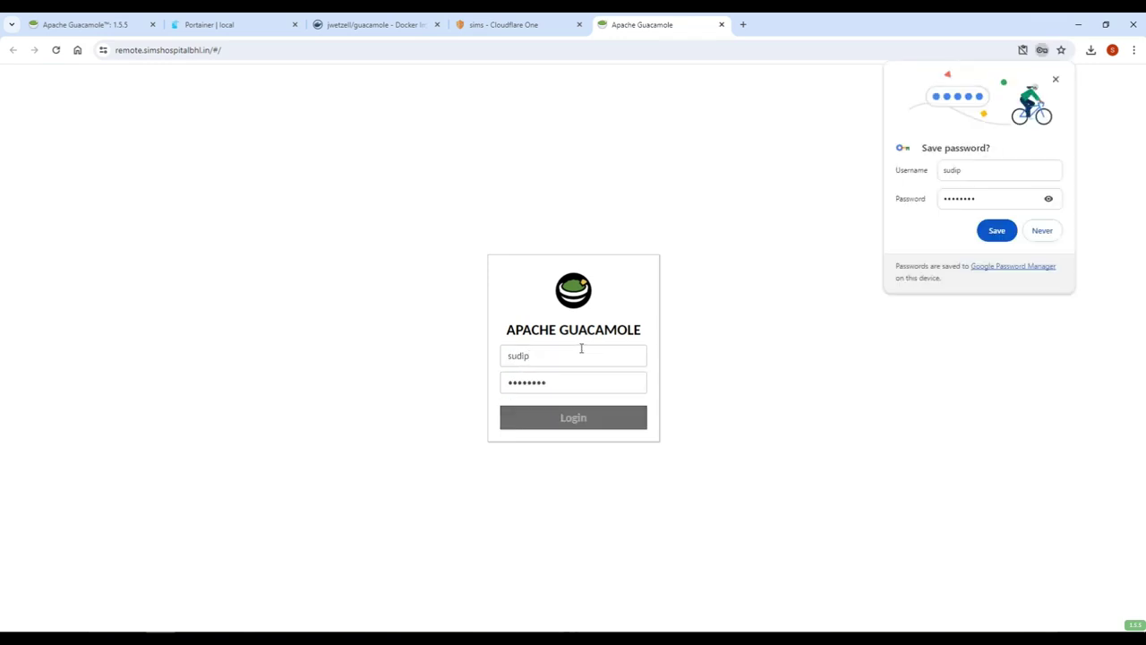
click(1040, 238)
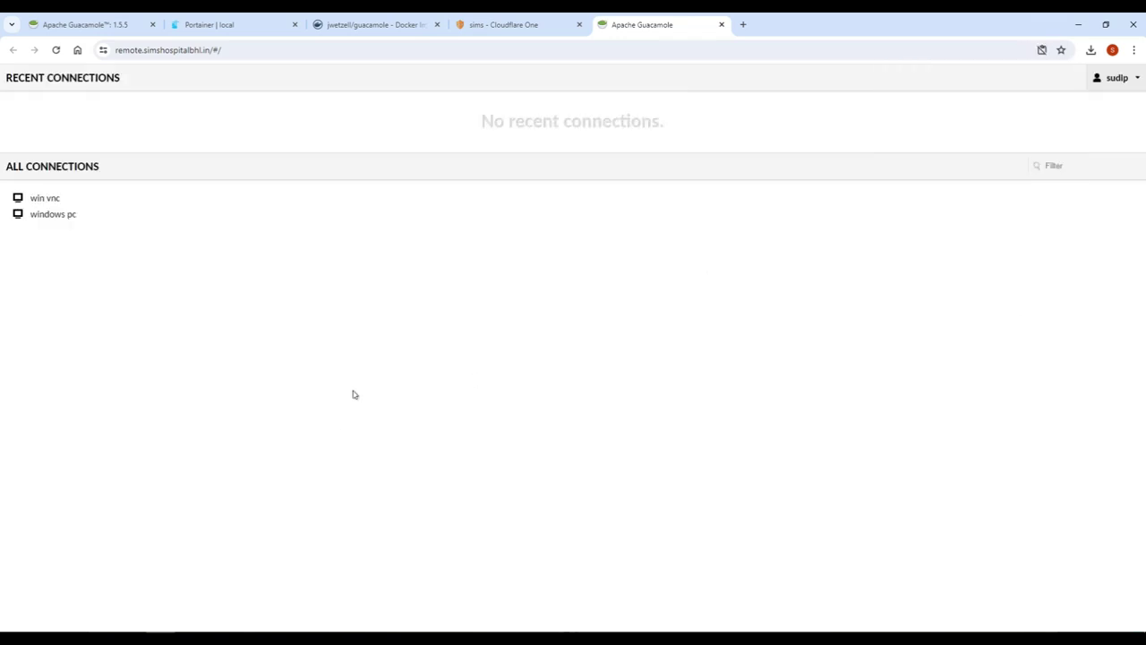
Open windows pc, accept the legal notice, refresh its desktop, then return home closing the preview
click(75, 224)
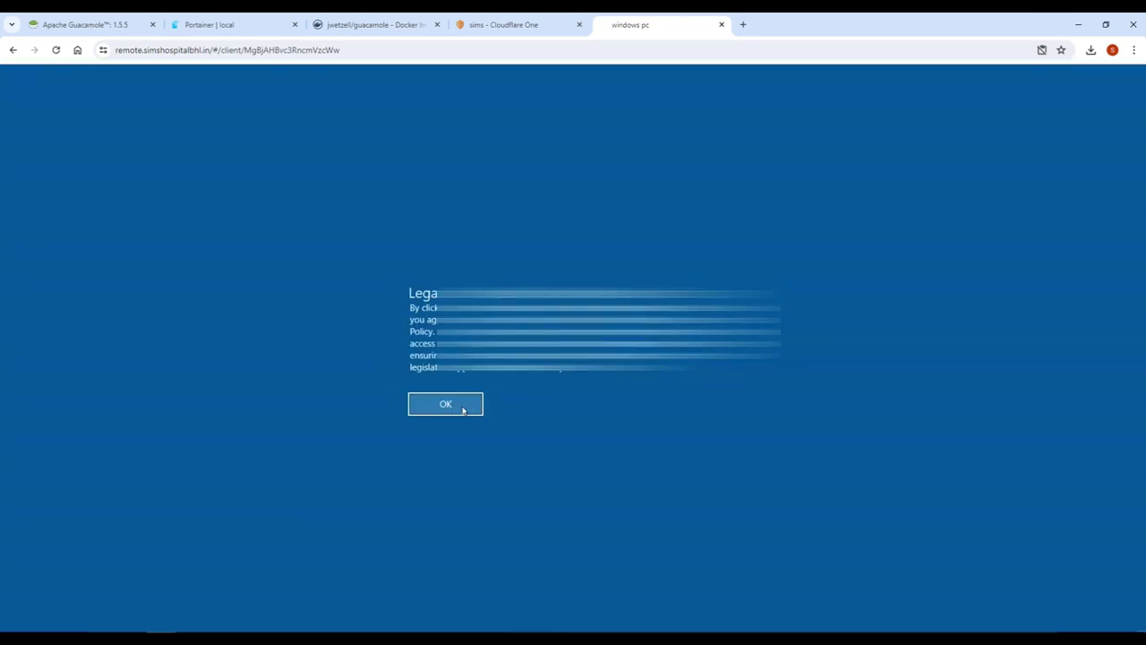
click(463, 409)
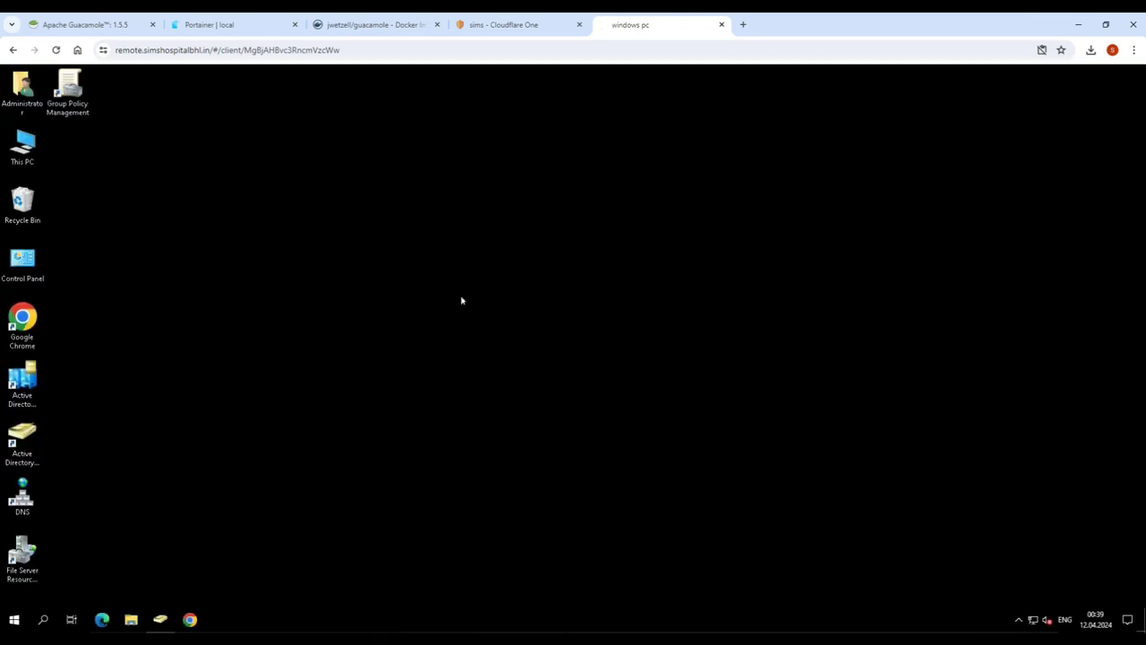
right_click(462, 300)
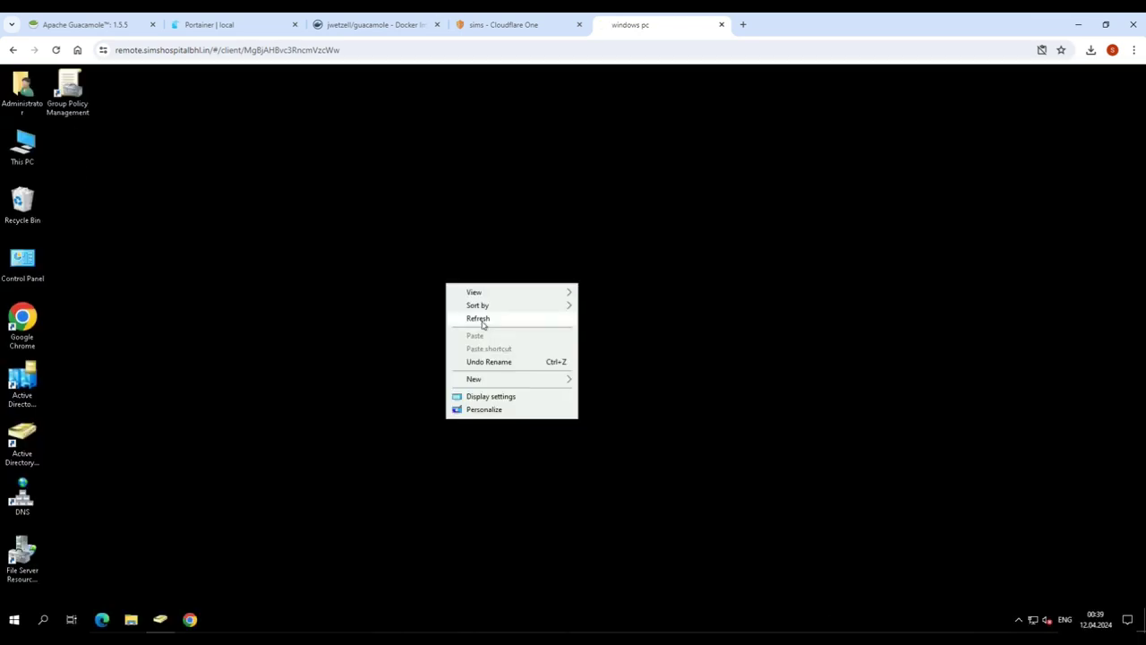
click(369, 308)
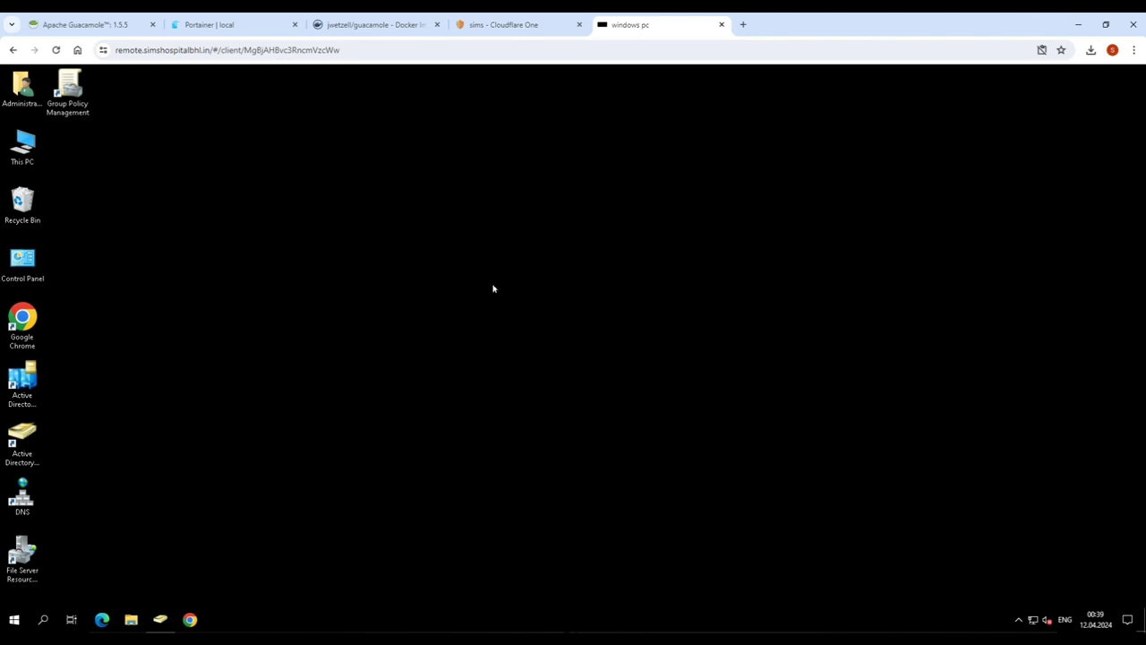
click(13, 49)
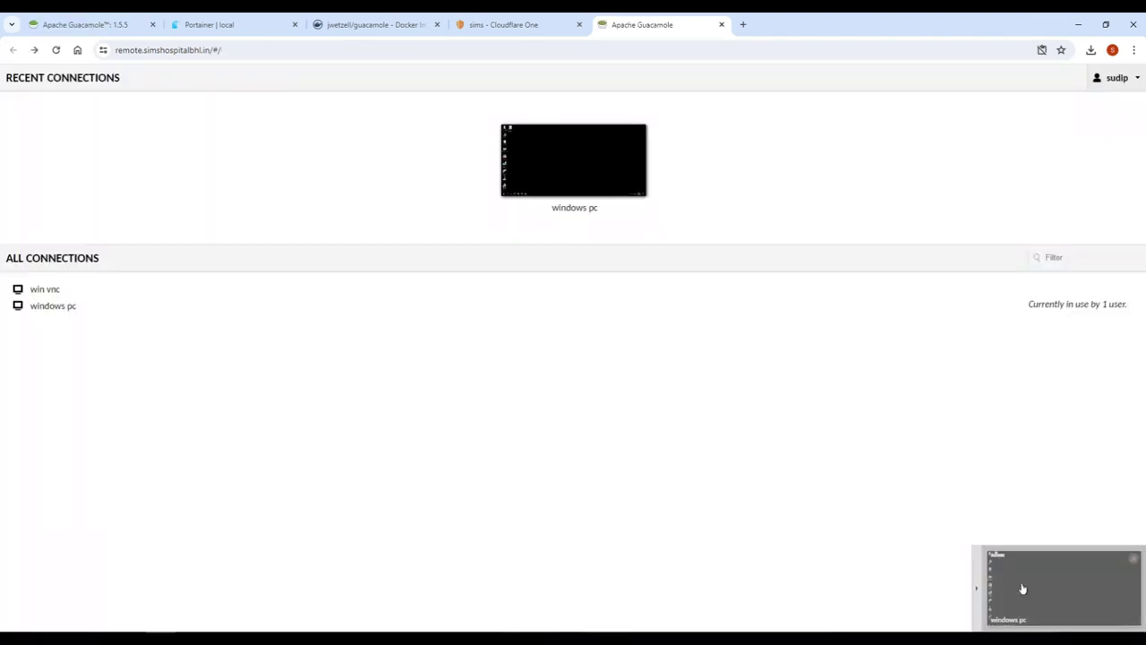
click(1134, 559)
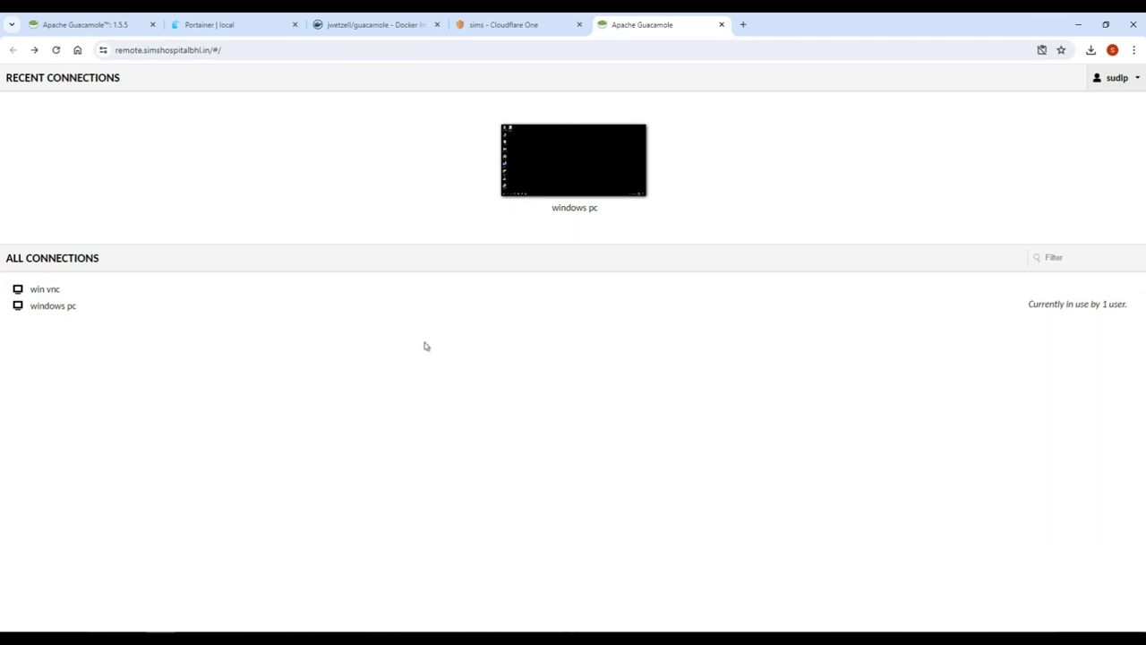